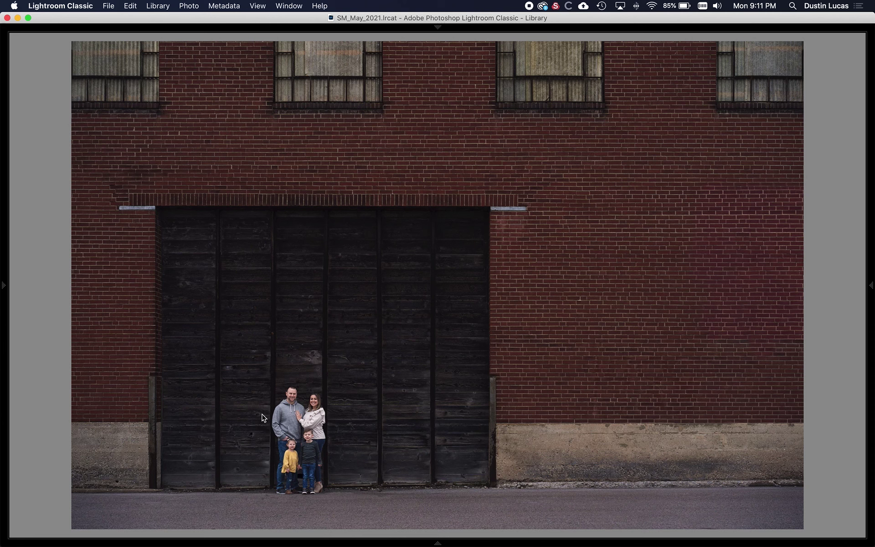
# Step: Zoom into the family on the original photo, pan the close-up, and return to the whole view
pyautogui.click(298, 410)
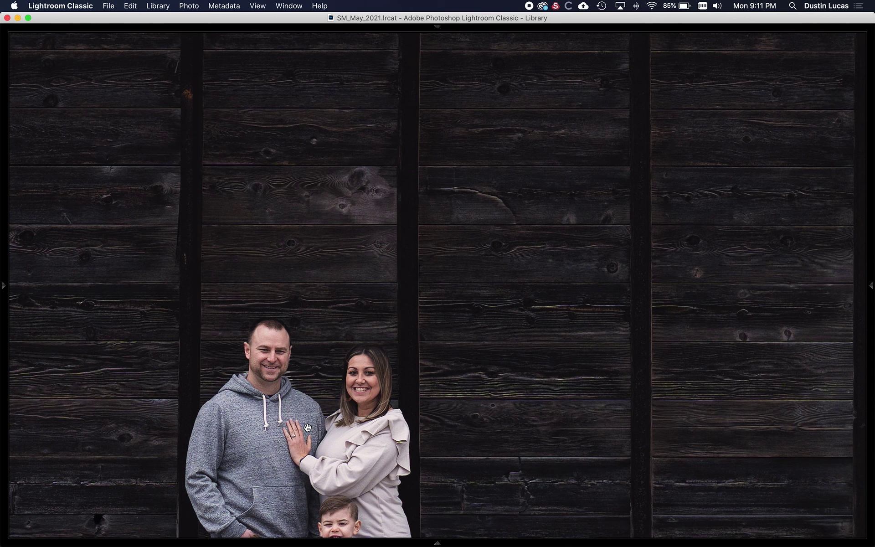
pyautogui.moveTo(298, 410); pyautogui.dragTo(332, 179)
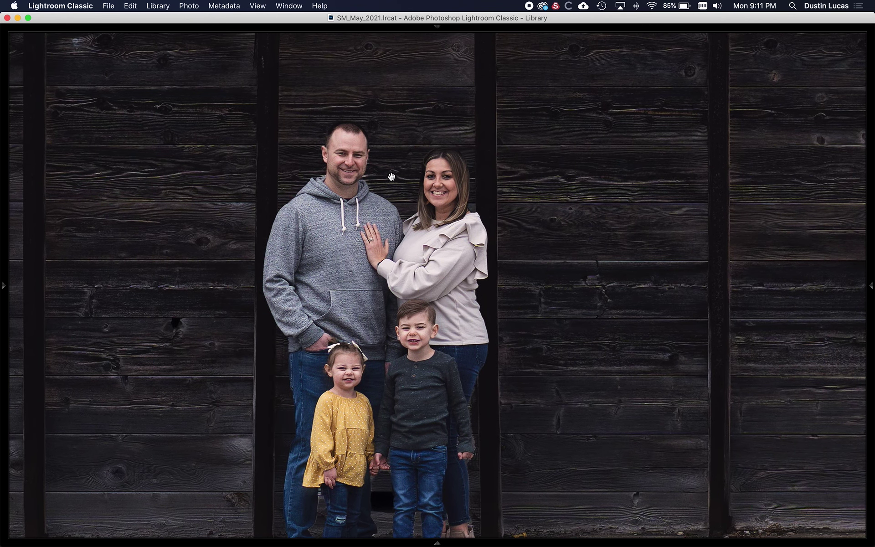
pyautogui.click(462, 401)
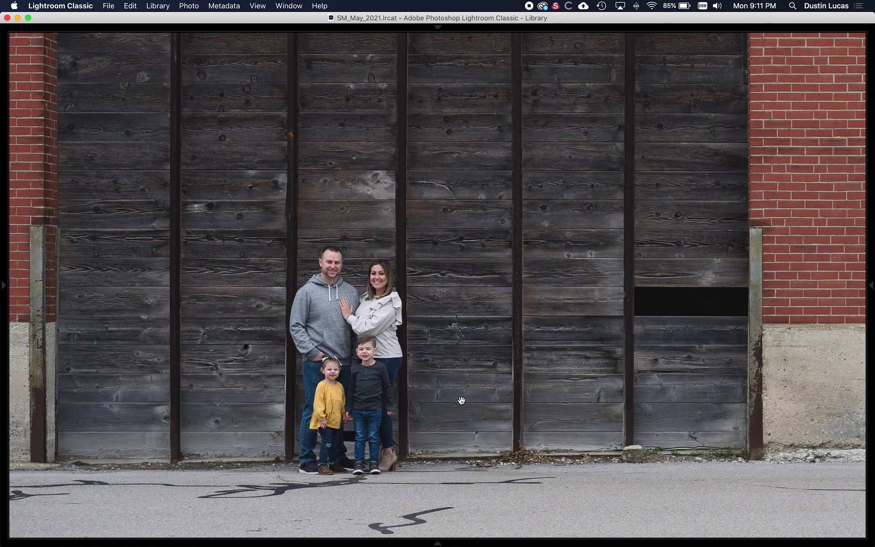
pyautogui.click(352, 300)
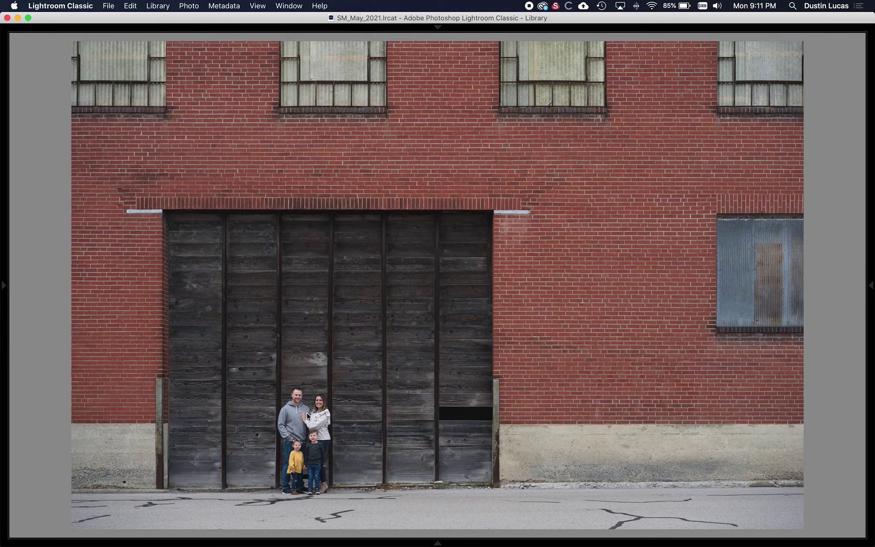
pyautogui.click(306, 412)
pyautogui.click(307, 412)
# Step: Restore the panels, then inspect _JEL3843-Enhanced-1-1.jpg at 100% on the children and fit it whole
pyautogui.hotkey('shift', 'Tab')
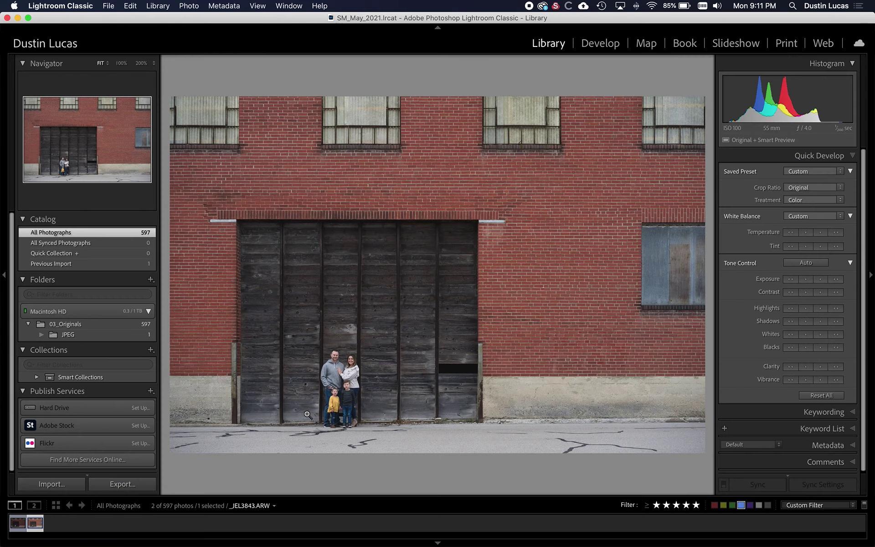
pyautogui.click(121, 63)
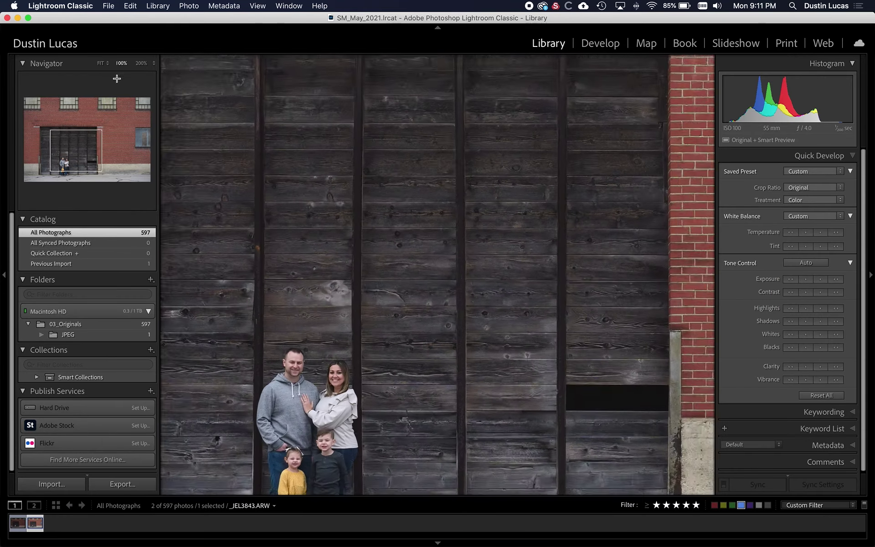
pyautogui.click(306, 408)
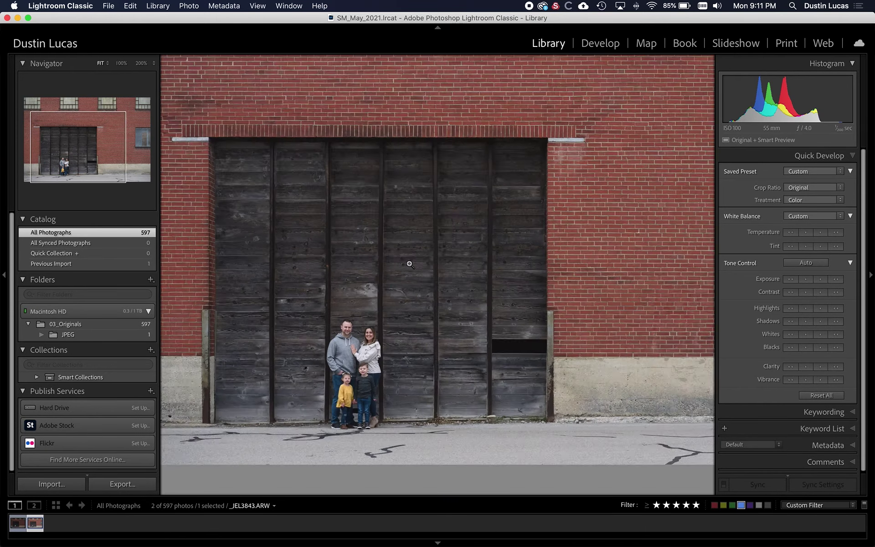
pyautogui.press('Left')
pyautogui.click(328, 383)
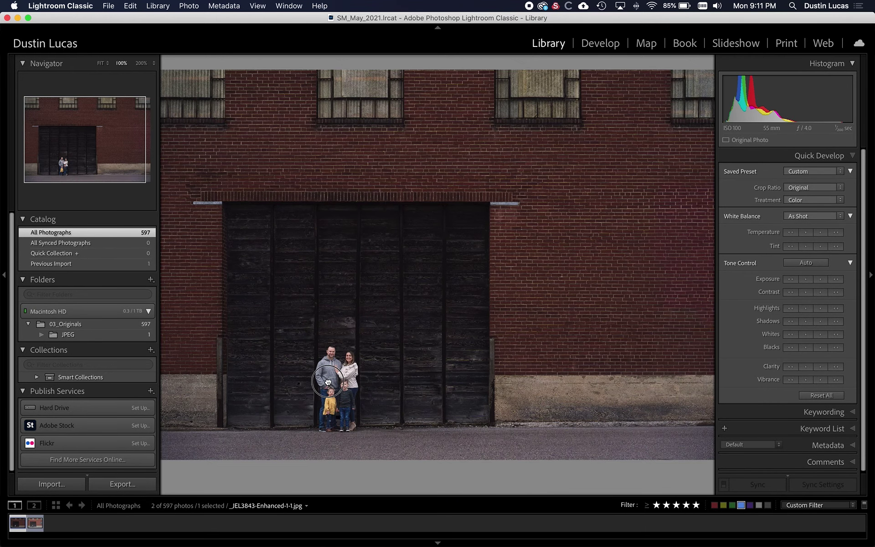
pyautogui.moveTo(349, 379); pyautogui.dragTo(344, 307)
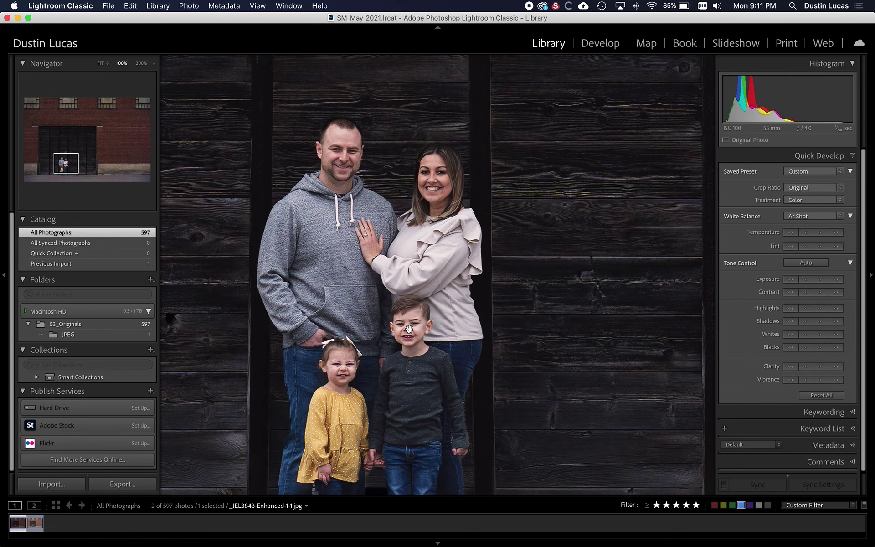
pyautogui.click(357, 361)
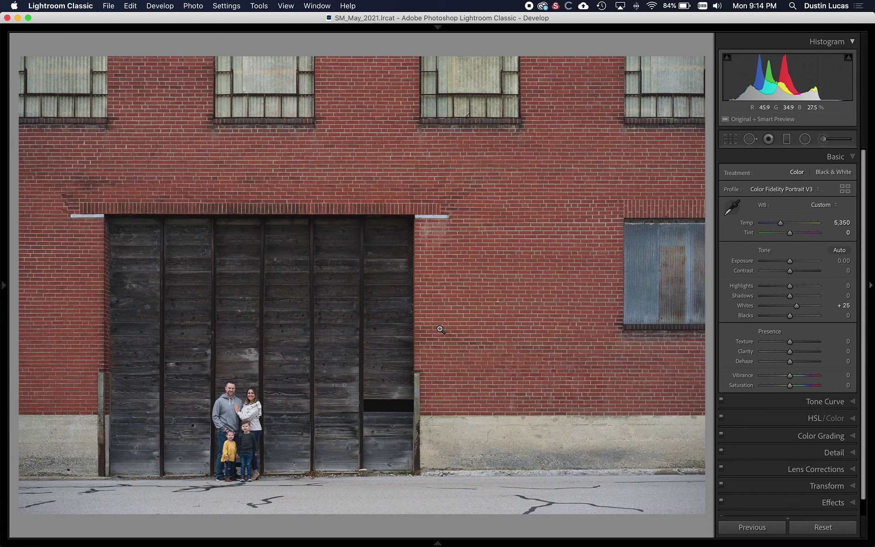
# Step: Open the photo's edit-elsewhere options and dismiss them without editing
pyautogui.rightClick(439, 327)
pyautogui.moveTo(442, 326)
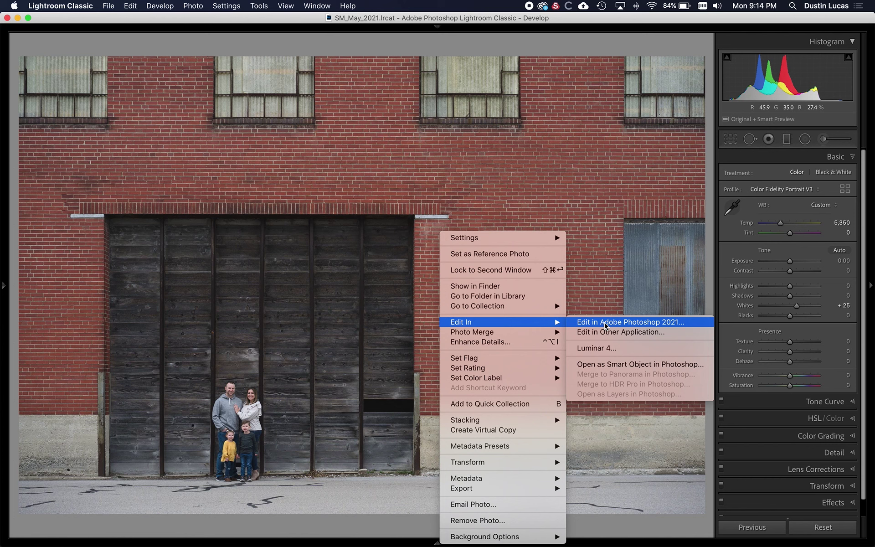
pyautogui.click(593, 275)
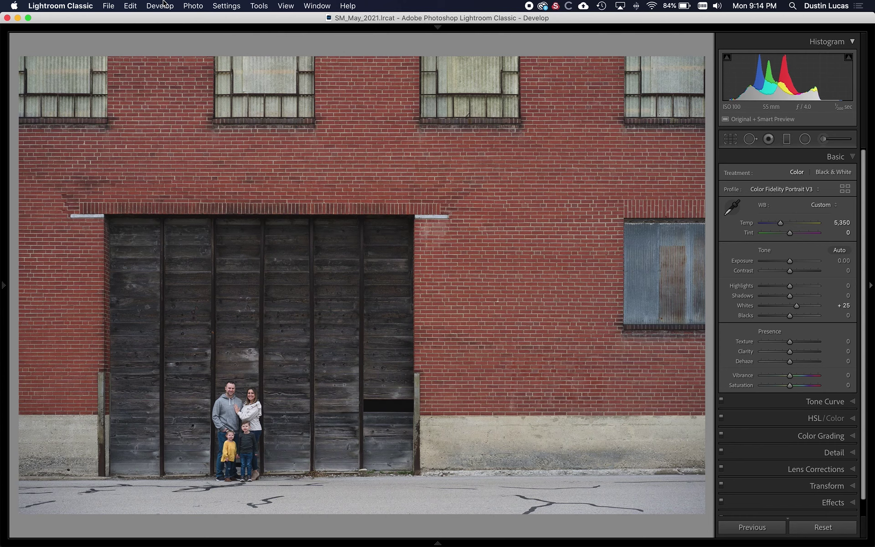
# Step: In the Library grid, reveal the original _JEL3843.ARW in Finder
pyautogui.press('g')
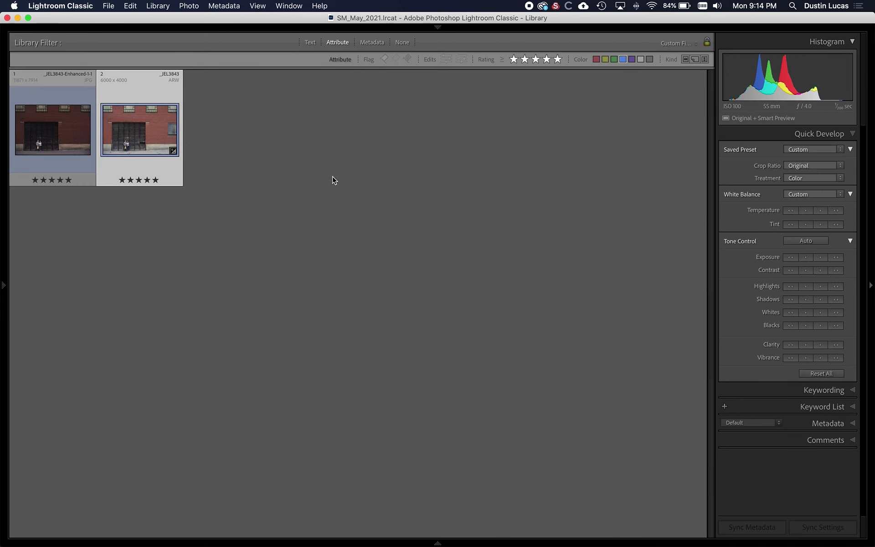
pyautogui.click(219, 6)
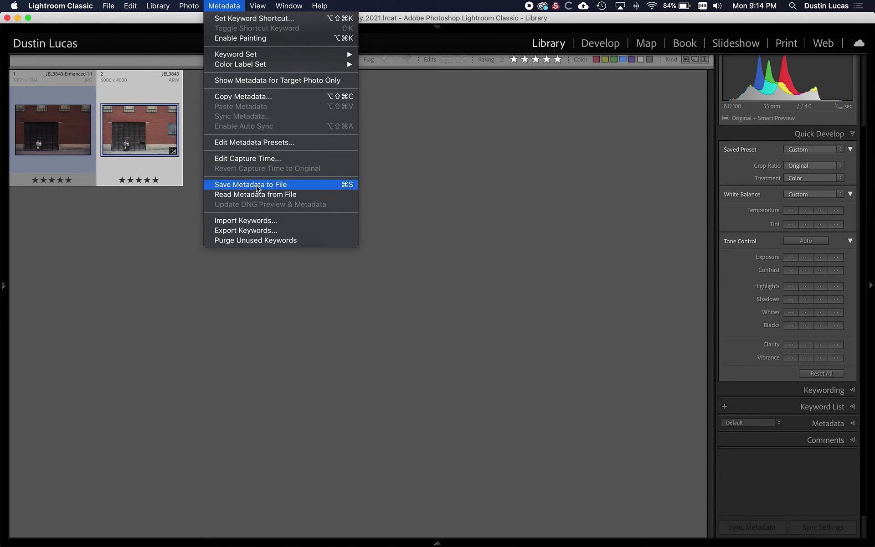
pyautogui.click(392, 189)
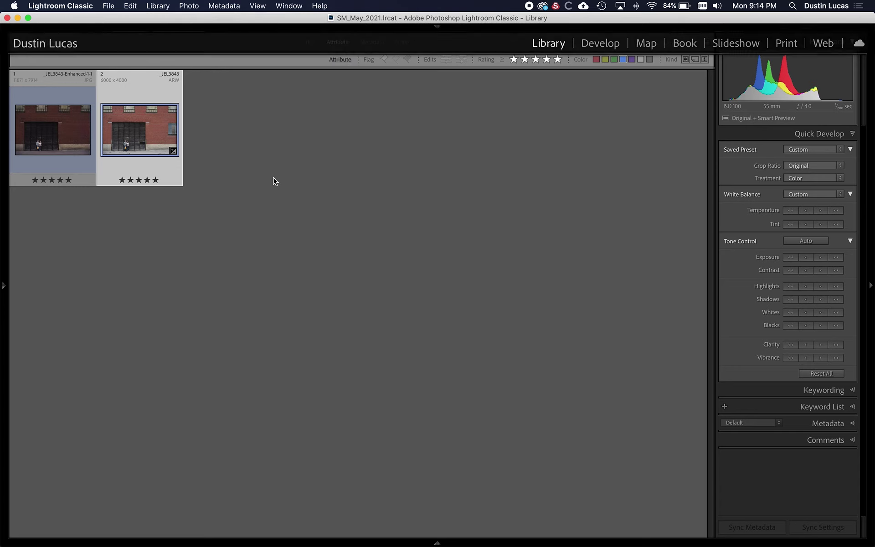
pyautogui.rightClick(136, 137)
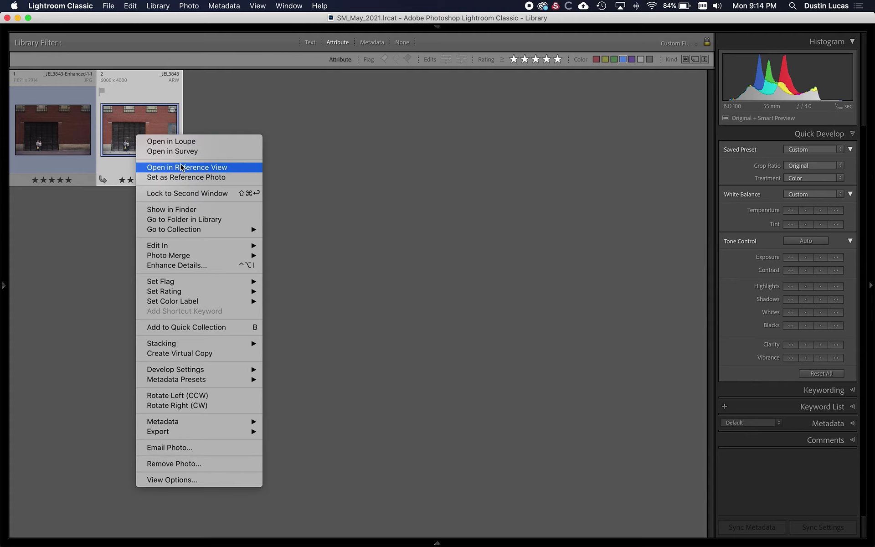
pyautogui.click(182, 208)
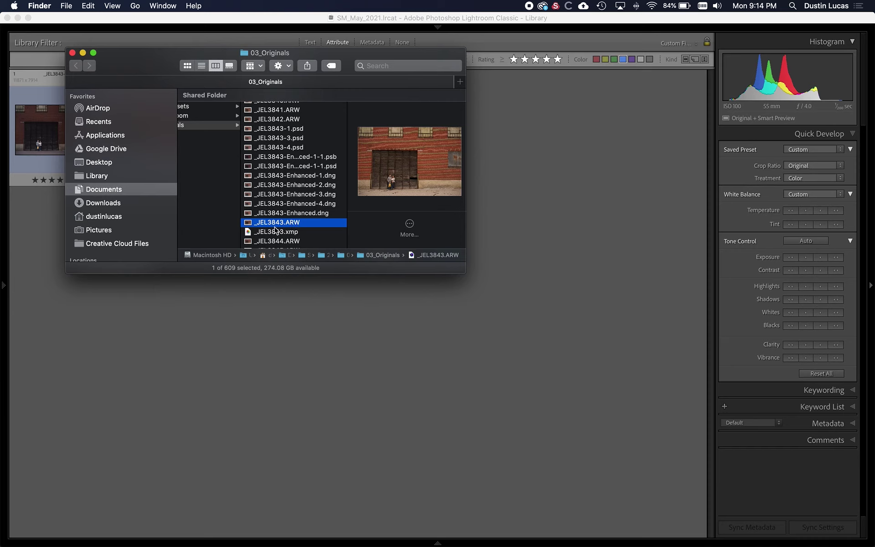
# Step: Drag _JEL3843.ARW onto Photoshop in the Dock to open it in Camera Raw
pyautogui.moveTo(277, 223); pyautogui.dragTo(634, 531)
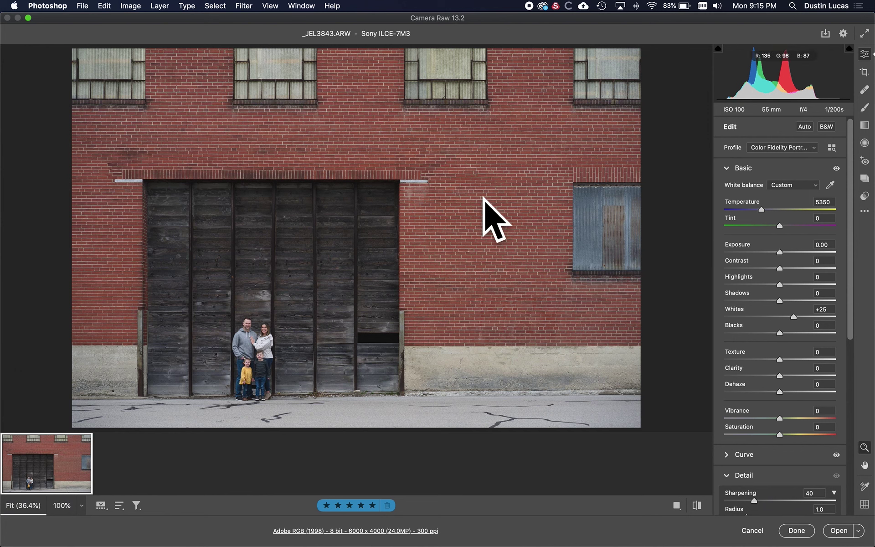
# Step: Open the Super Resolution Enhance Preview and check it on the faces and wood door
pyautogui.rightClick(354, 240)
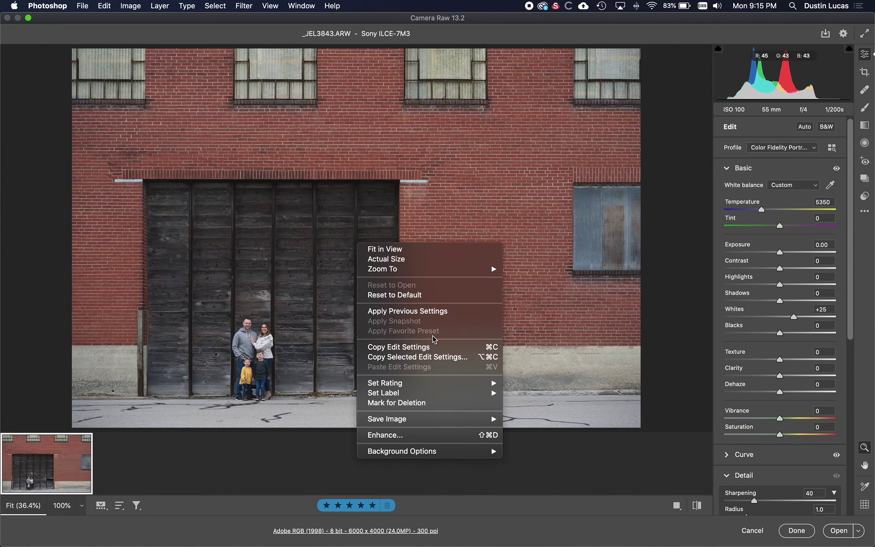
pyautogui.click(405, 436)
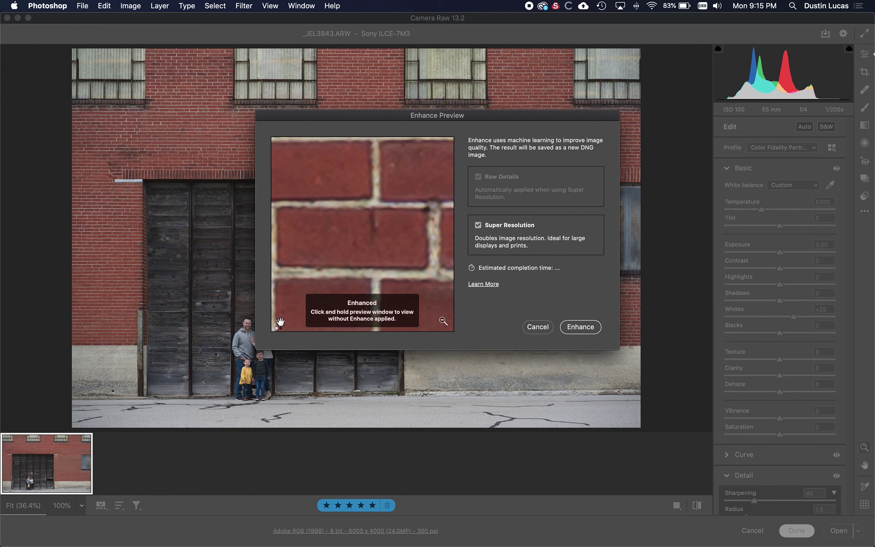
pyautogui.moveTo(347, 116); pyautogui.dragTo(417, 110)
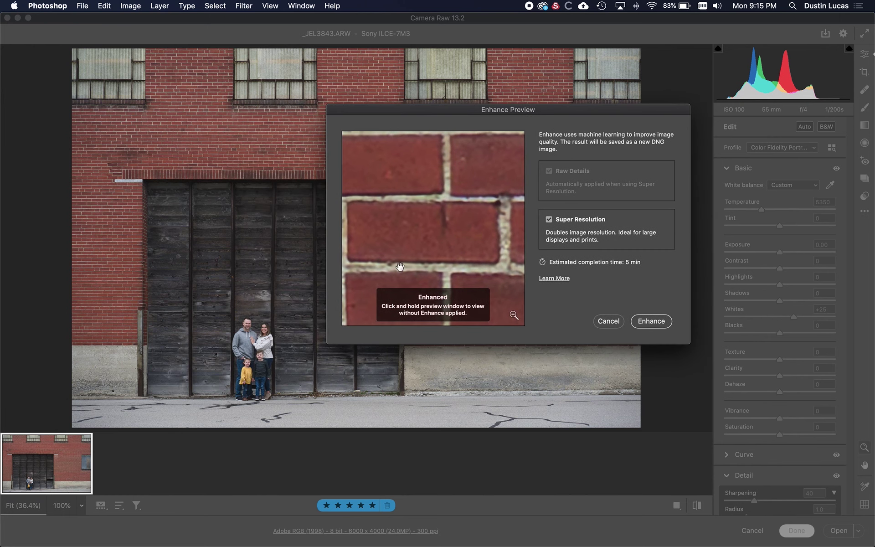
pyautogui.click(263, 330)
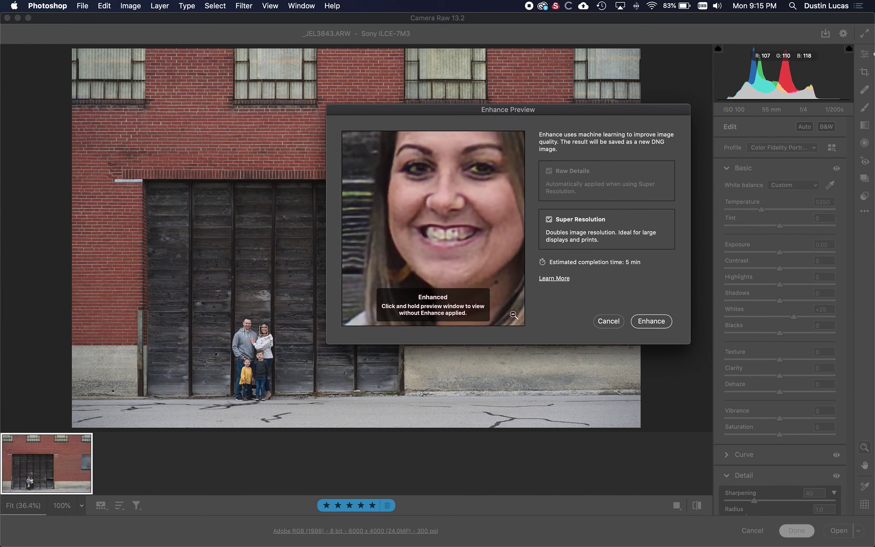
pyautogui.click(248, 325)
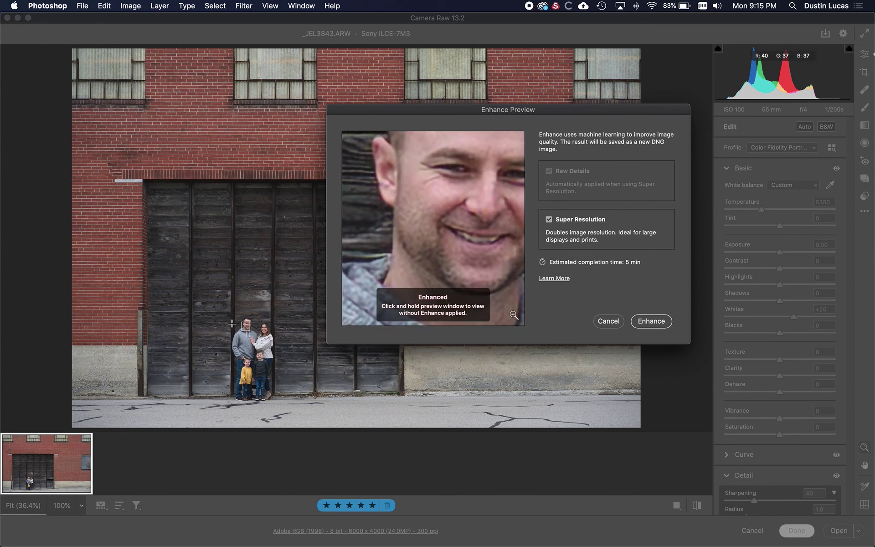
pyautogui.click(229, 324)
pyautogui.click(217, 329)
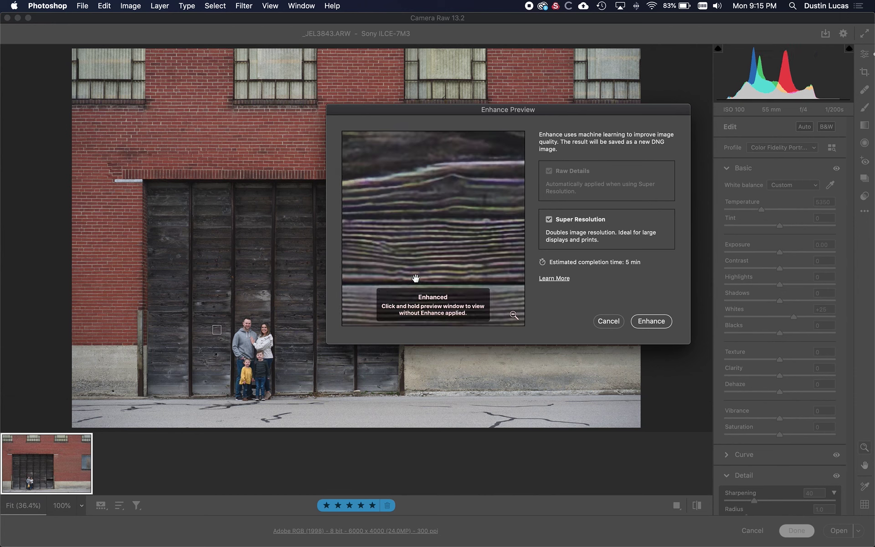
# Step: Compare enhanced and unenhanced detail on the man's hoodie and the door's wood grain
pyautogui.click(513, 315)
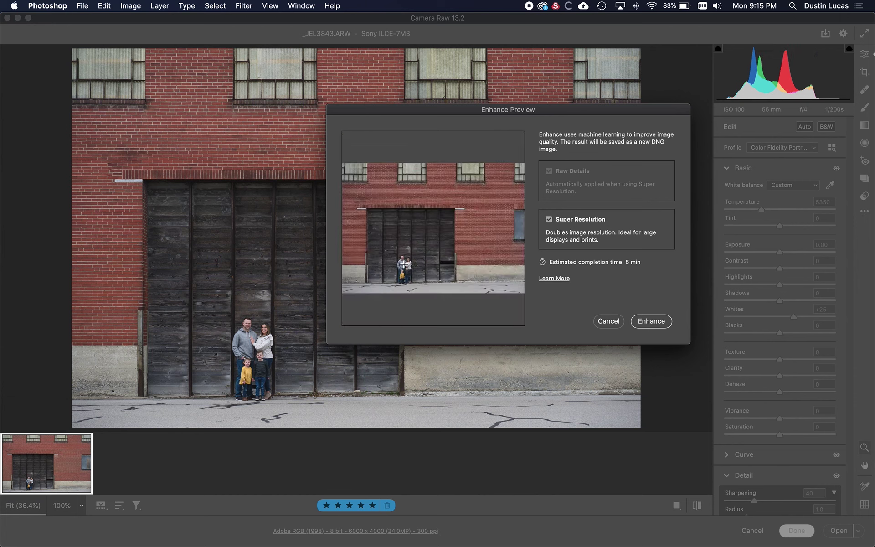
pyautogui.click(401, 259)
pyautogui.moveTo(399, 256); pyautogui.dragTo(385, 255)
pyautogui.moveTo(367, 154)
pyautogui.mouseDown()
pyautogui.moveTo(413, 158)
pyautogui.moveTo(440, 204)
pyautogui.moveTo(504, 219)
pyautogui.moveTo(425, 237)
pyautogui.moveTo(477, 254)
pyautogui.mouseUp()
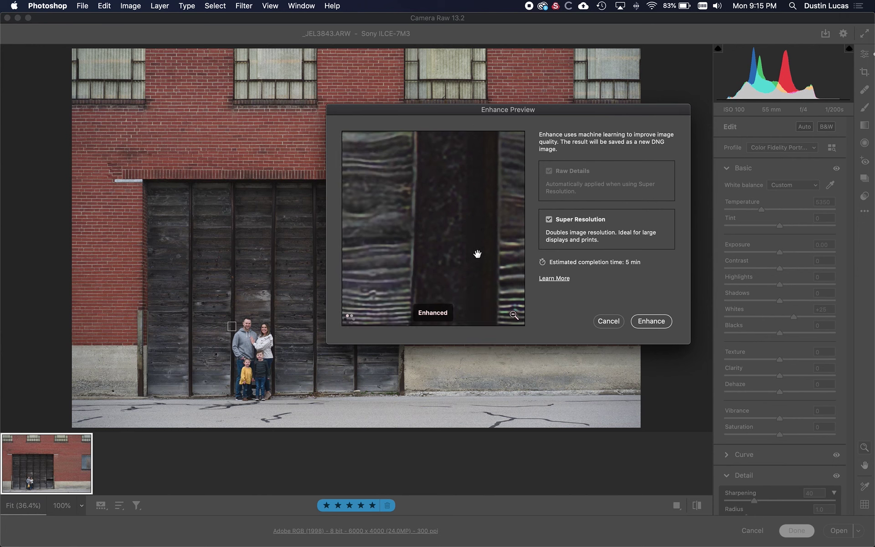
pyautogui.moveTo(452, 205)
pyautogui.mouseDown()
pyautogui.moveTo(445, 192)
pyautogui.moveTo(411, 244)
pyautogui.mouseUp()
# Step: Preview the enhancement on the brick wall, the girl's yellow shirt and face, and the door
pyautogui.click(151, 312)
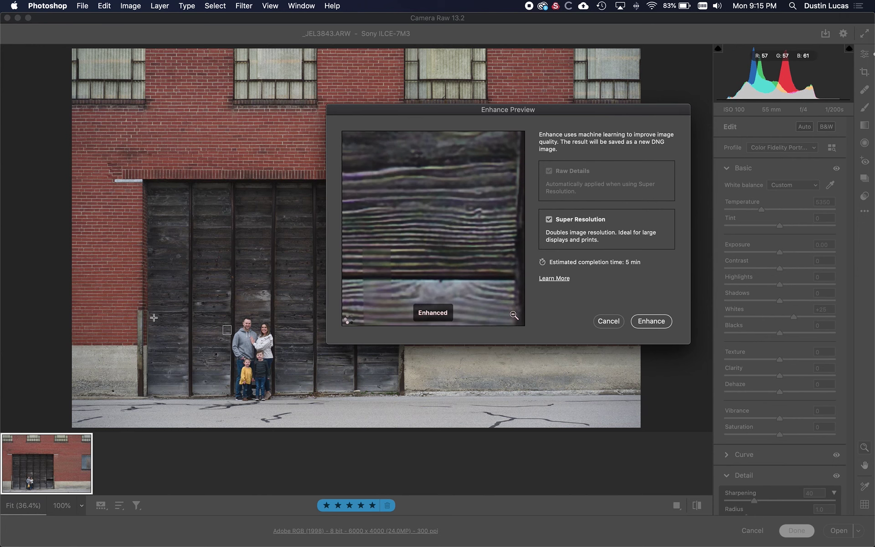
pyautogui.click(98, 311)
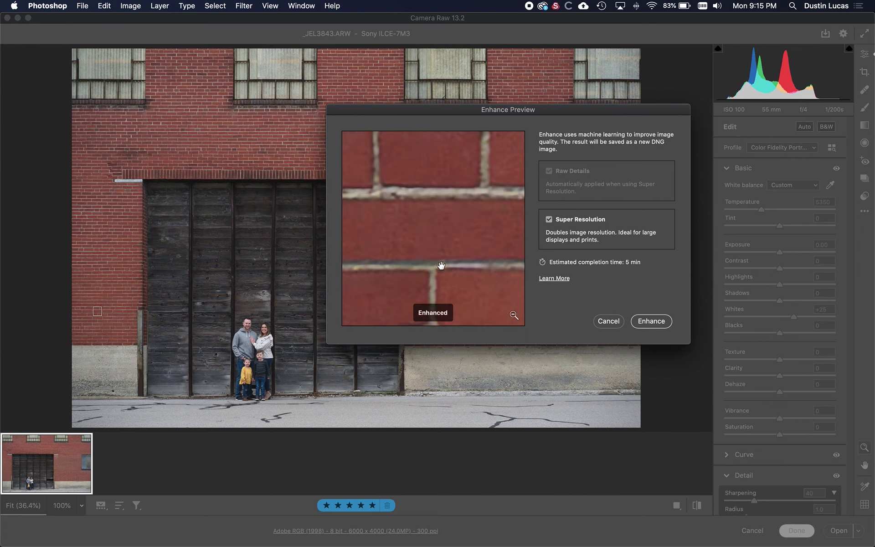
pyautogui.moveTo(439, 246); pyautogui.dragTo(438, 242)
pyautogui.click(177, 168)
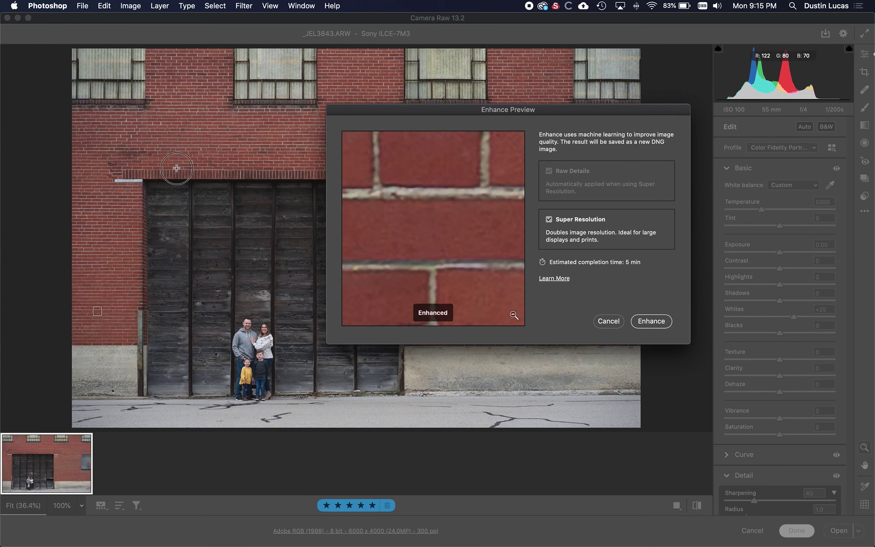
pyautogui.click(244, 376)
pyautogui.click(249, 361)
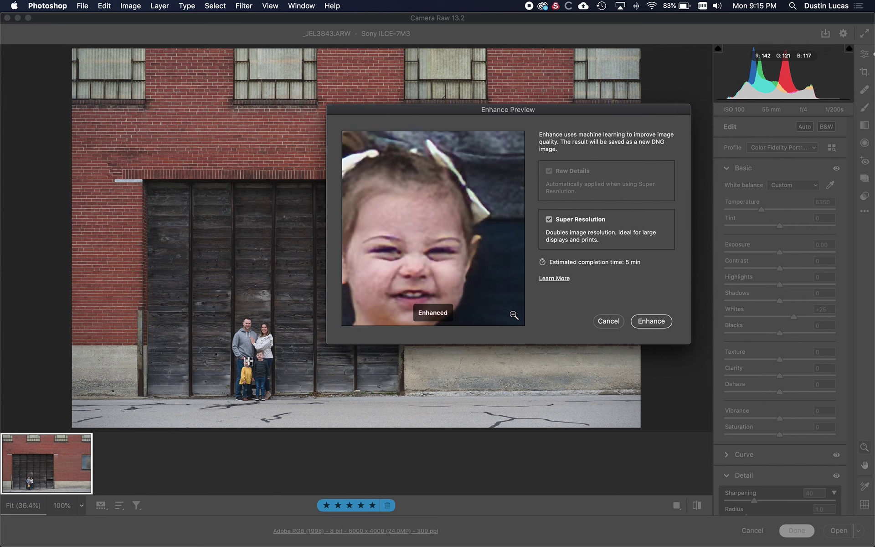
pyautogui.click(217, 360)
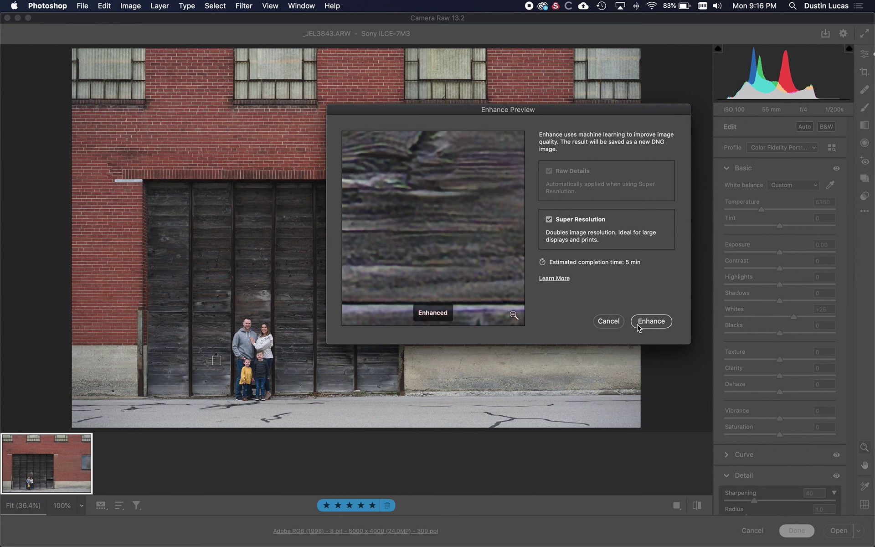
# Step: Run the Super Resolution enhancement, then zoom into the family on the original ARW
pyautogui.click(653, 321)
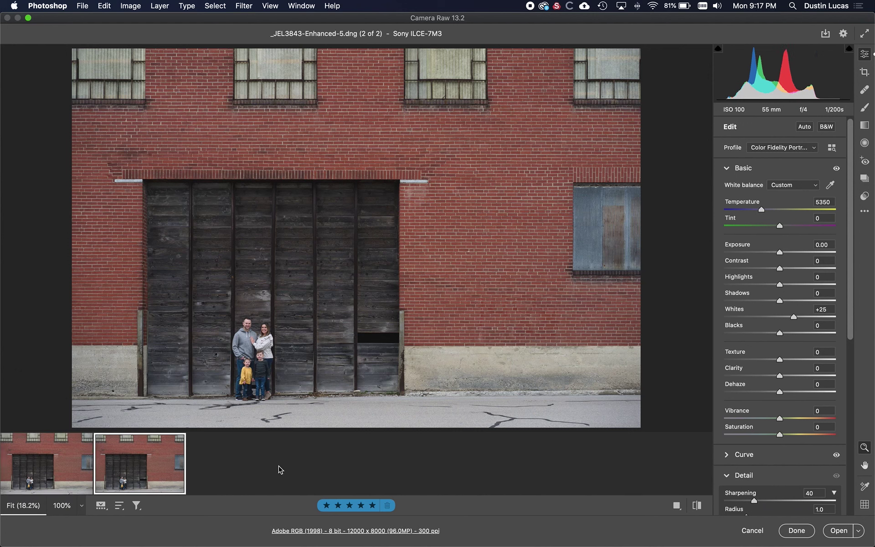
pyautogui.moveTo(130, 437)
pyautogui.click(55, 469)
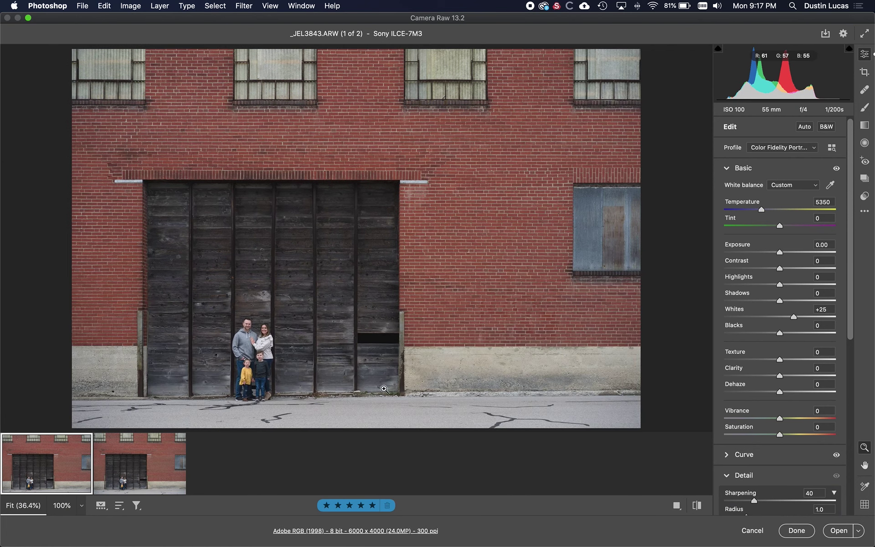
pyautogui.click(257, 341)
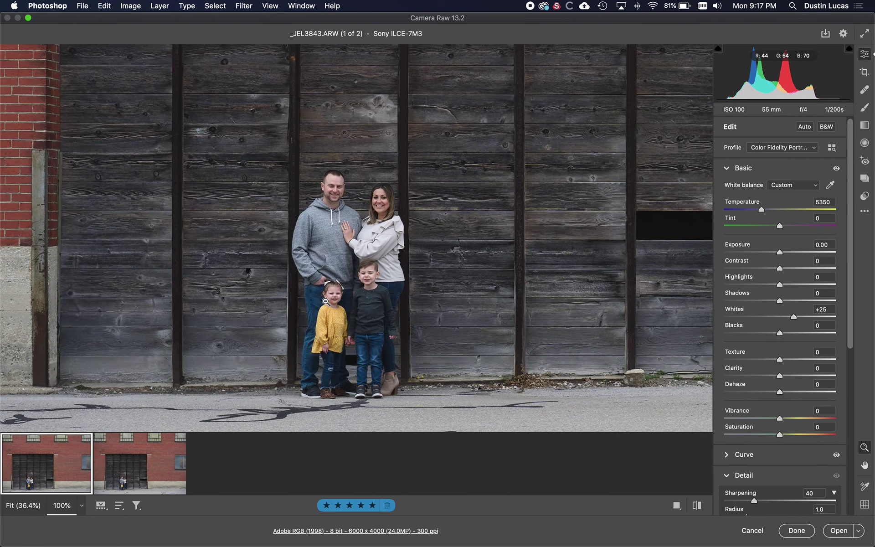
pyautogui.click(353, 256)
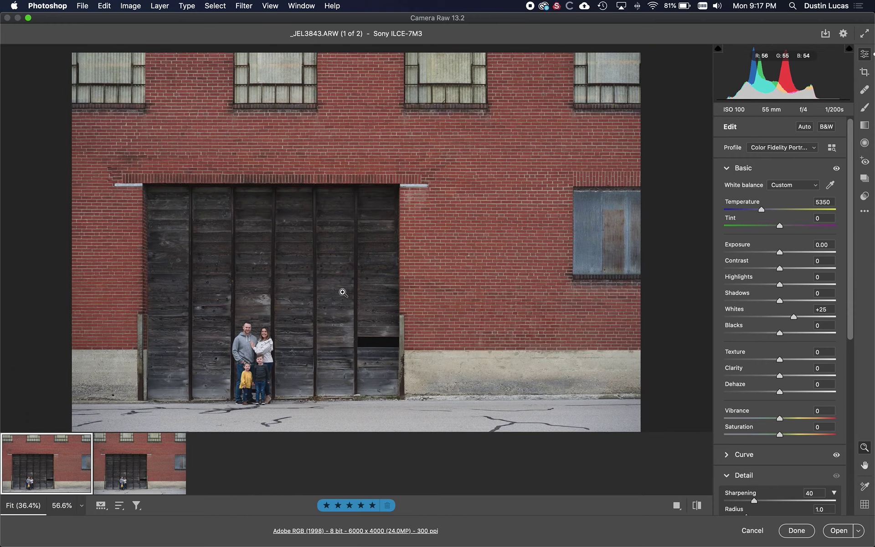
pyautogui.click(253, 343)
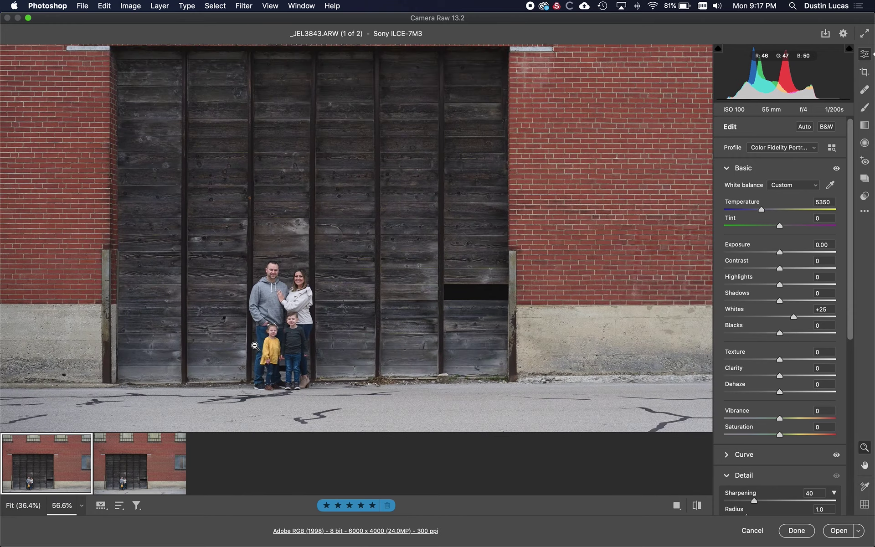
pyautogui.click(282, 338)
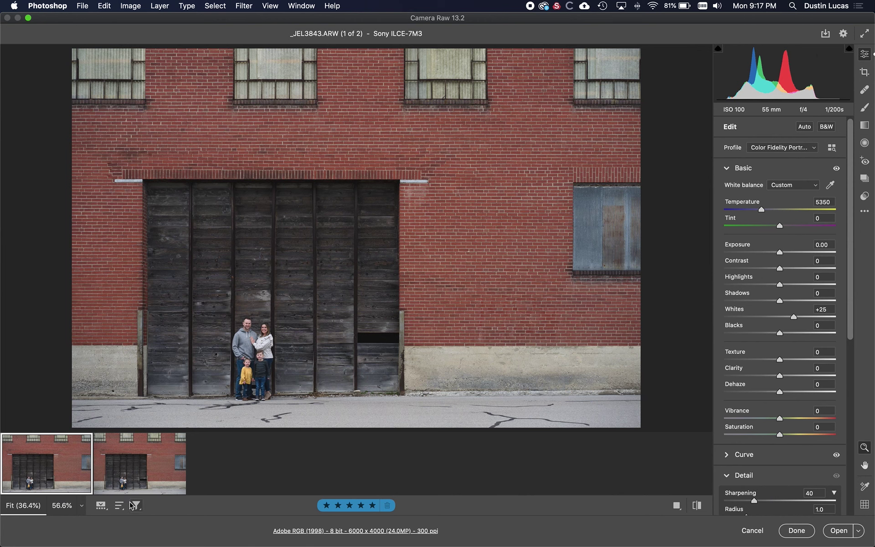
# Step: View the original ARW at 100% from the zoom menu, pan to the family, then fit it
pyautogui.click(81, 507)
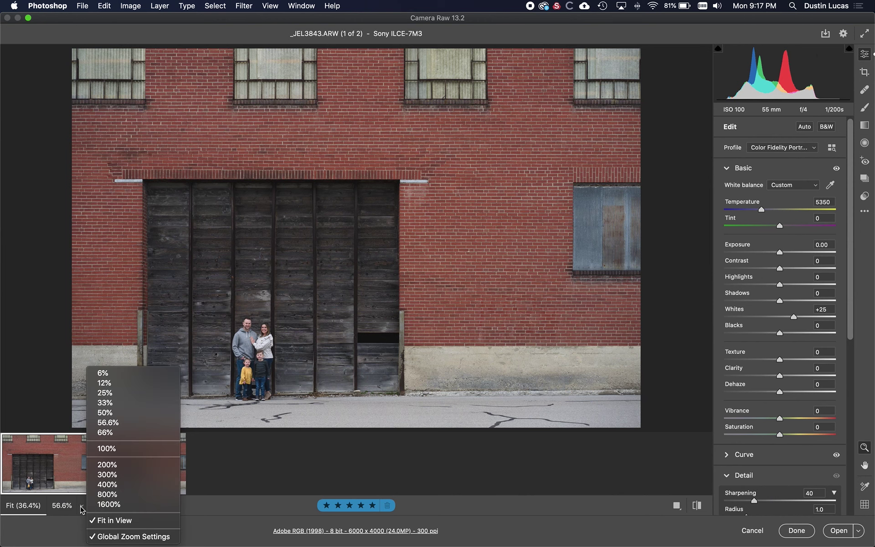
pyautogui.click(106, 448)
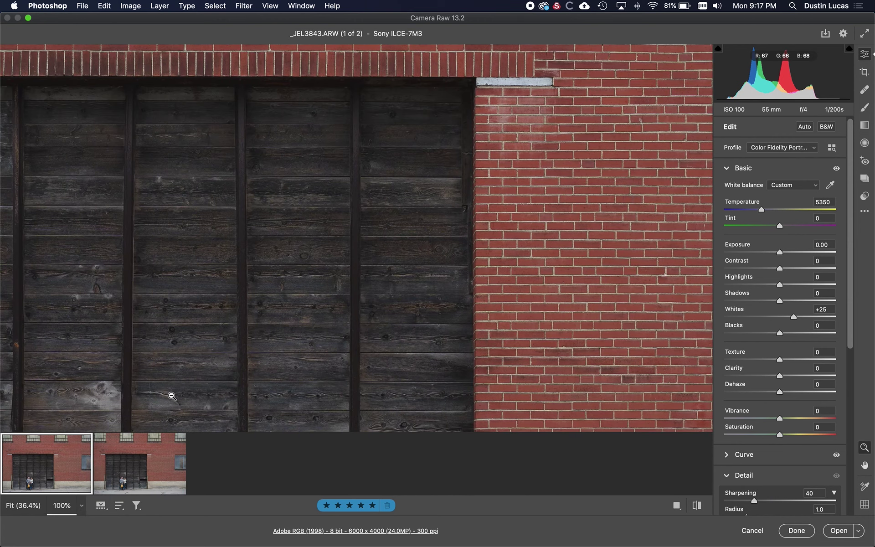
pyautogui.moveTo(172, 396); pyautogui.dragTo(398, 220)
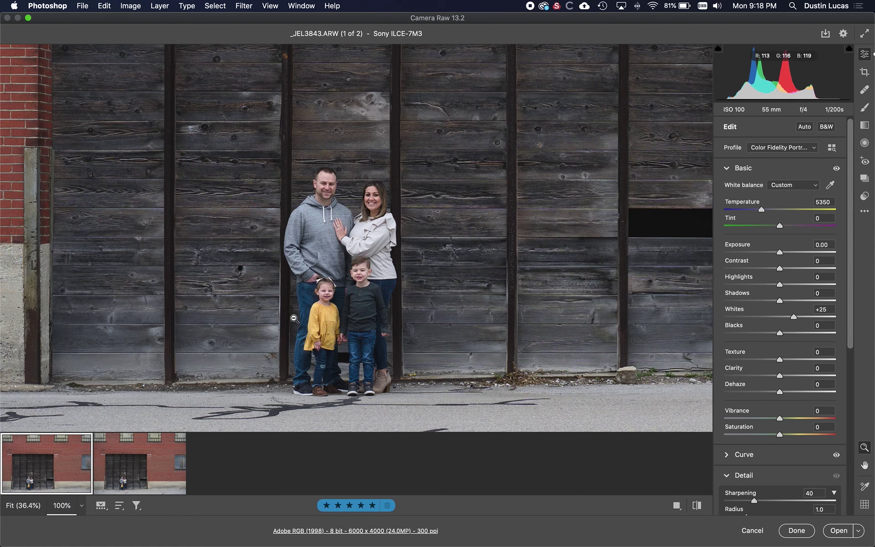
pyautogui.click(311, 313)
# Step: Inspect the enhanced DNG at 100% with the Hand tool, fit it, then open Workflow preferences
pyautogui.click(137, 461)
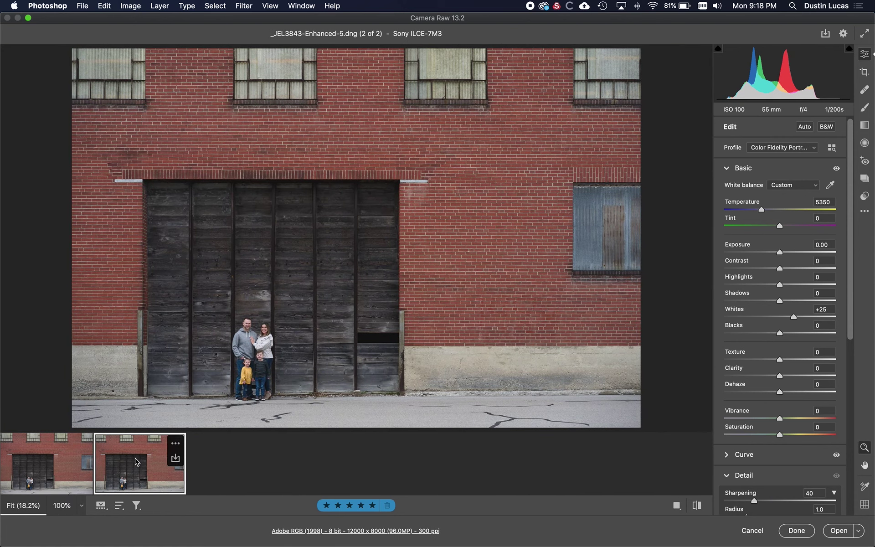
pyautogui.click(251, 342)
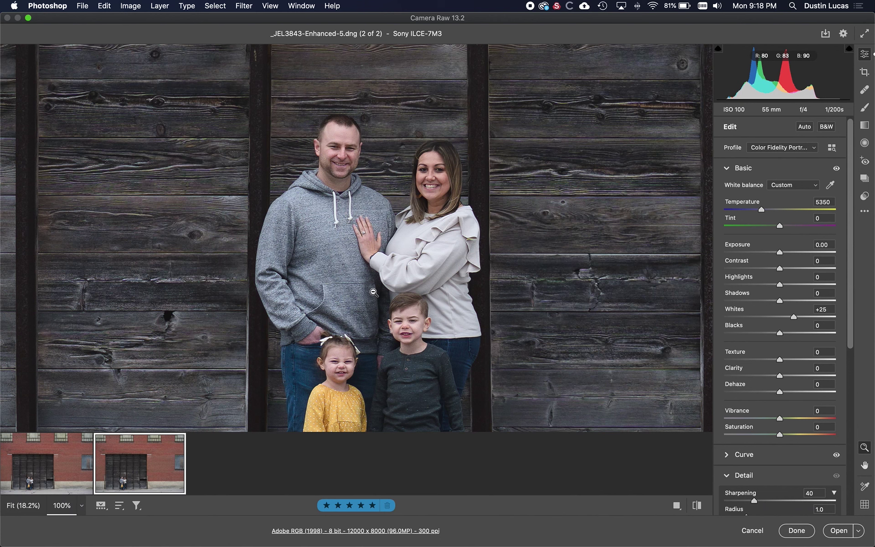
pyautogui.press('h')
pyautogui.moveTo(388, 289); pyautogui.dragTo(360, 263)
pyautogui.press('z')
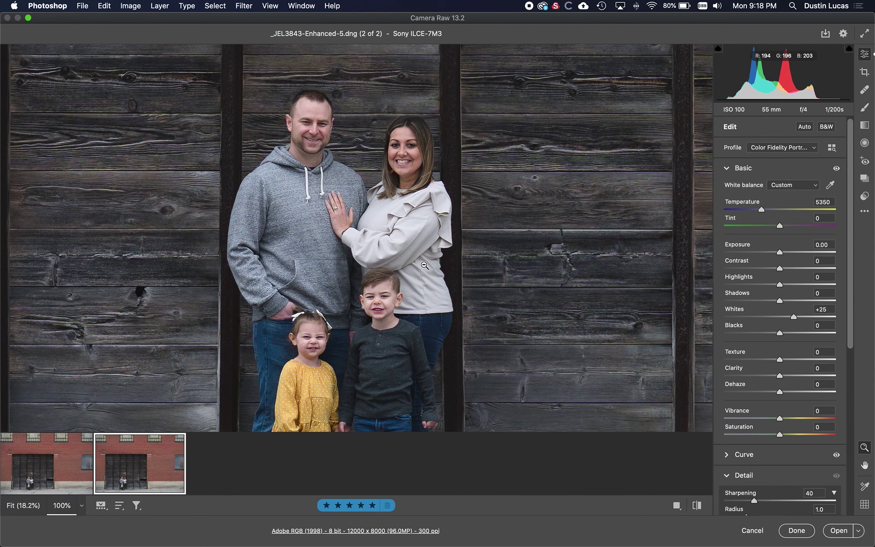
pyautogui.click(363, 260)
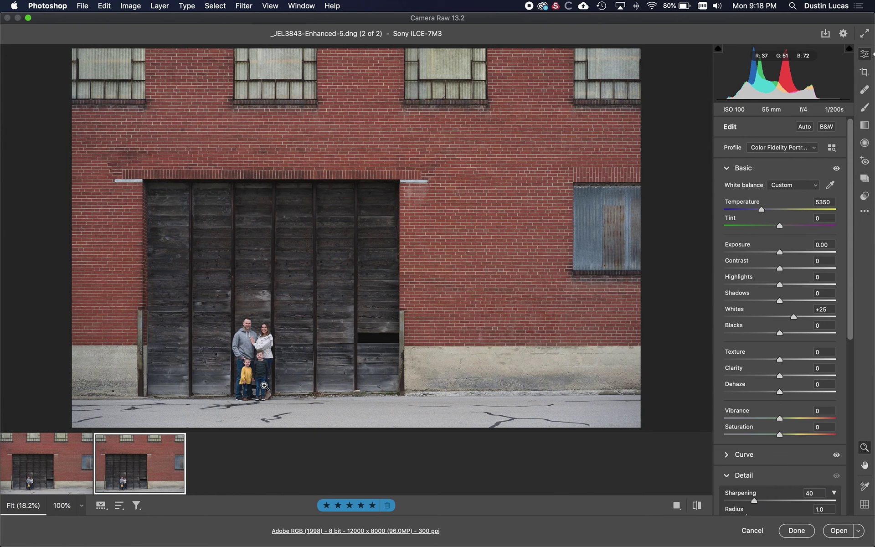
pyautogui.click(359, 531)
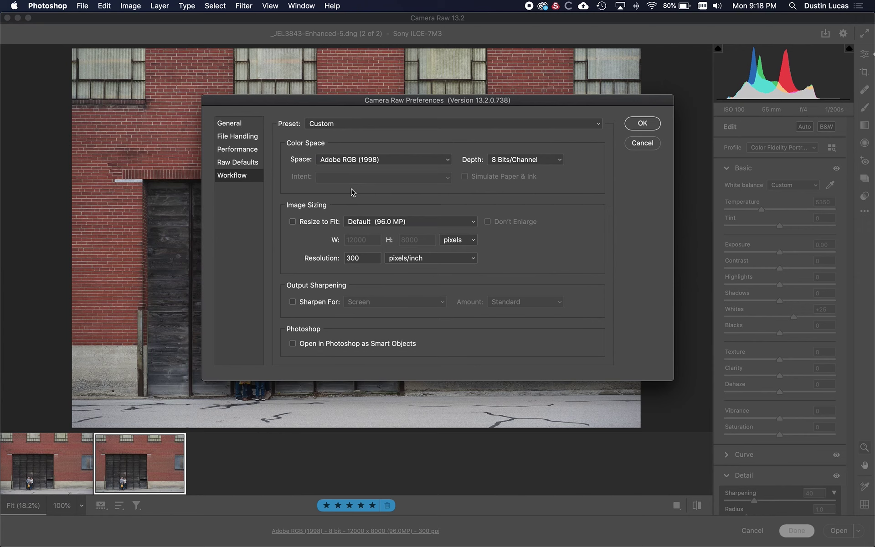
# Step: Enable Open in Photoshop as Smart Objects, keep Depth at 8 Bits/Channel, and confirm
pyautogui.click(299, 347)
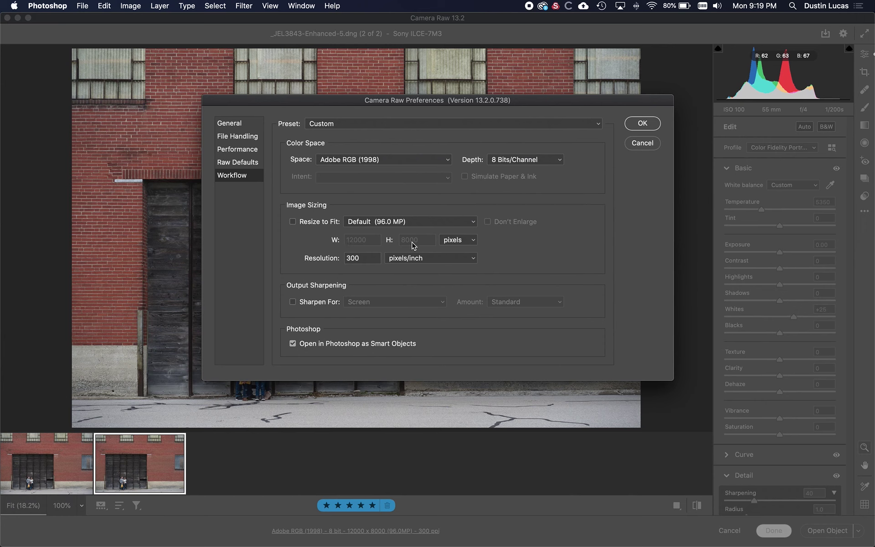
pyautogui.click(547, 165)
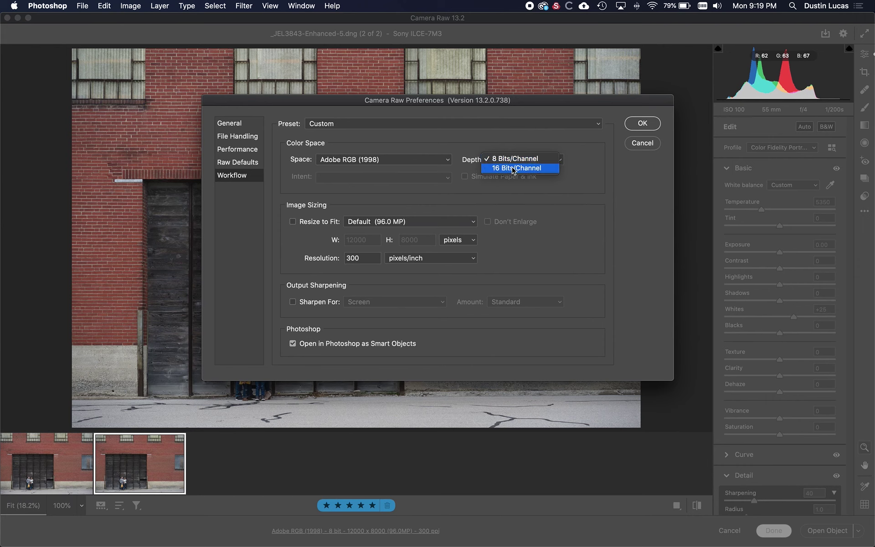
pyautogui.click(472, 151)
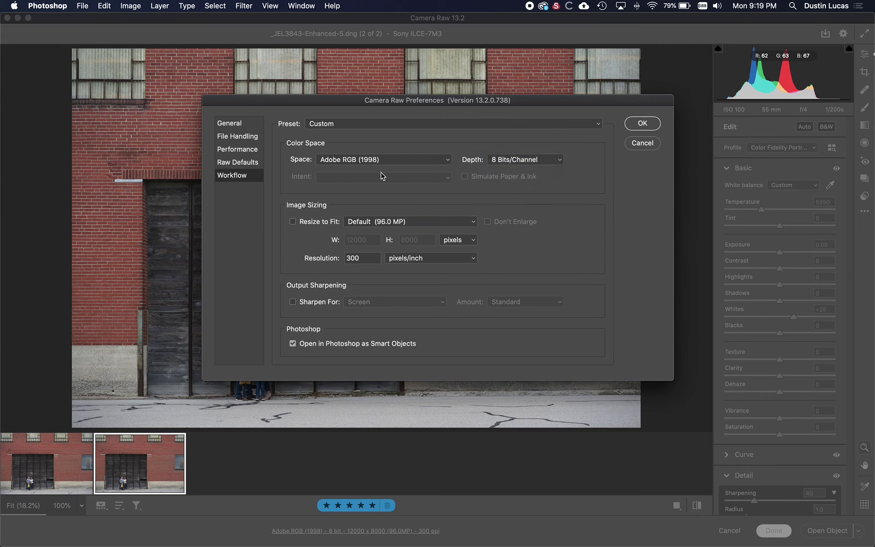
pyautogui.click(522, 160)
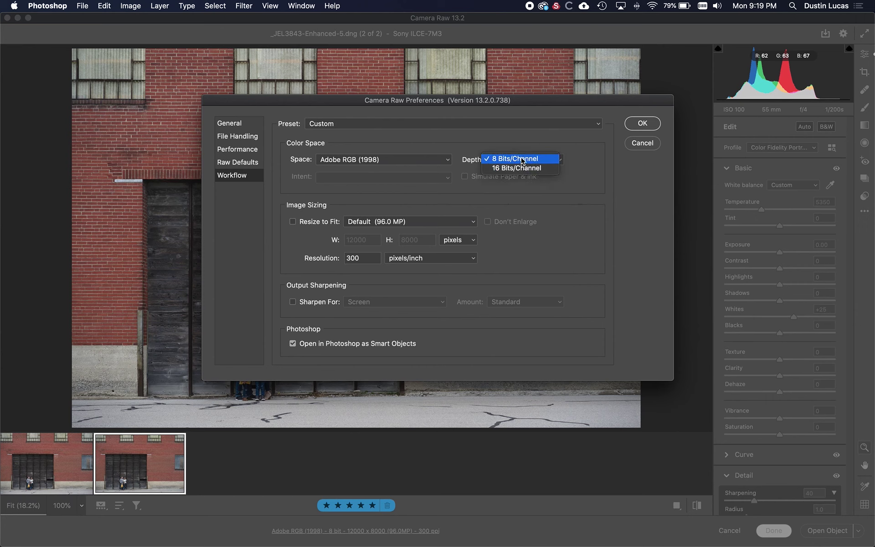
pyautogui.click(576, 168)
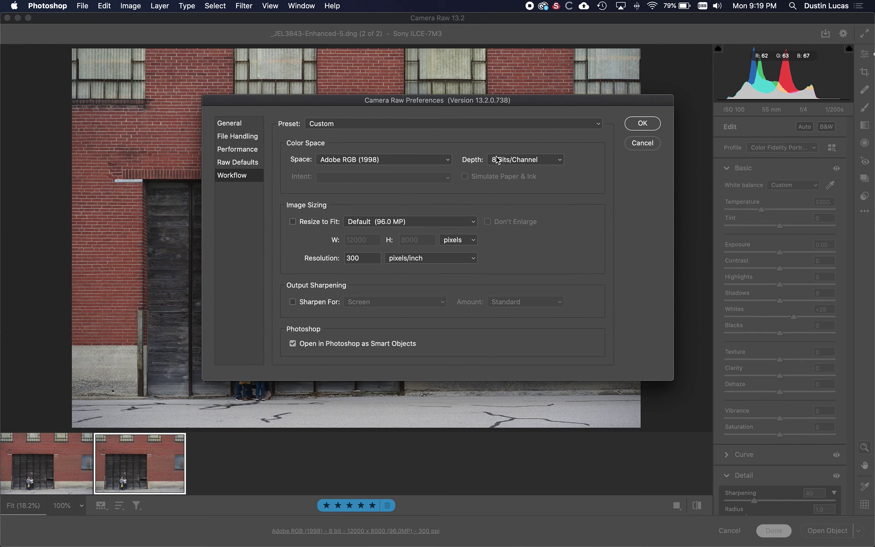
pyautogui.click(641, 123)
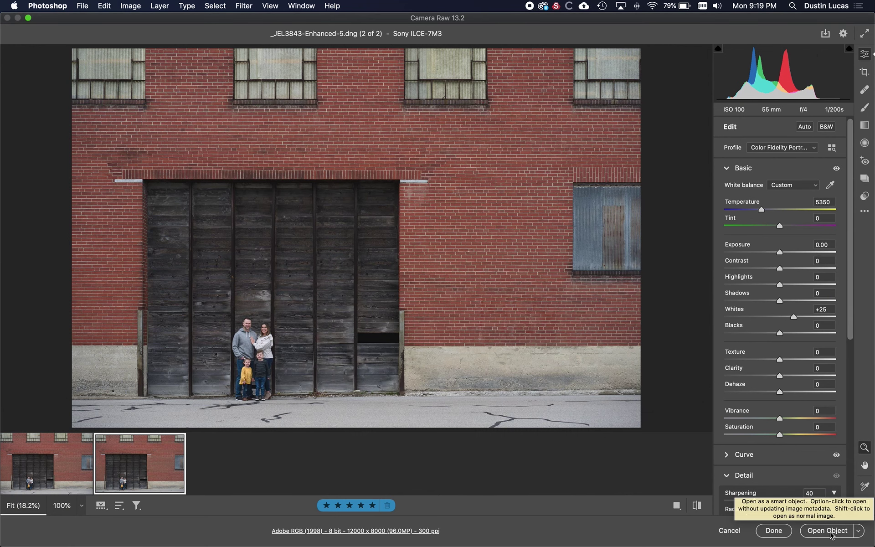
# Step: Open the enhanced DNG in Photoshop as a Smart Object and close the Untitled-1 document
pyautogui.click(829, 531)
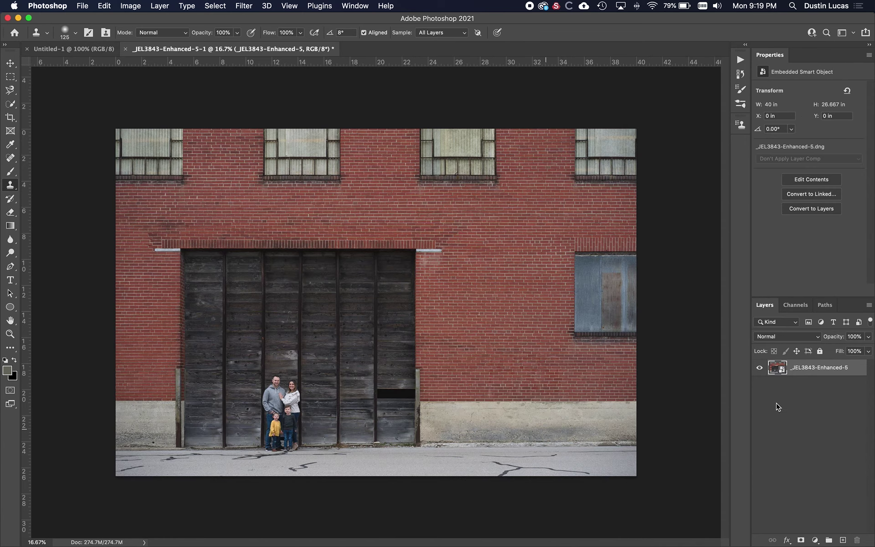
pyautogui.doubleClick(797, 369)
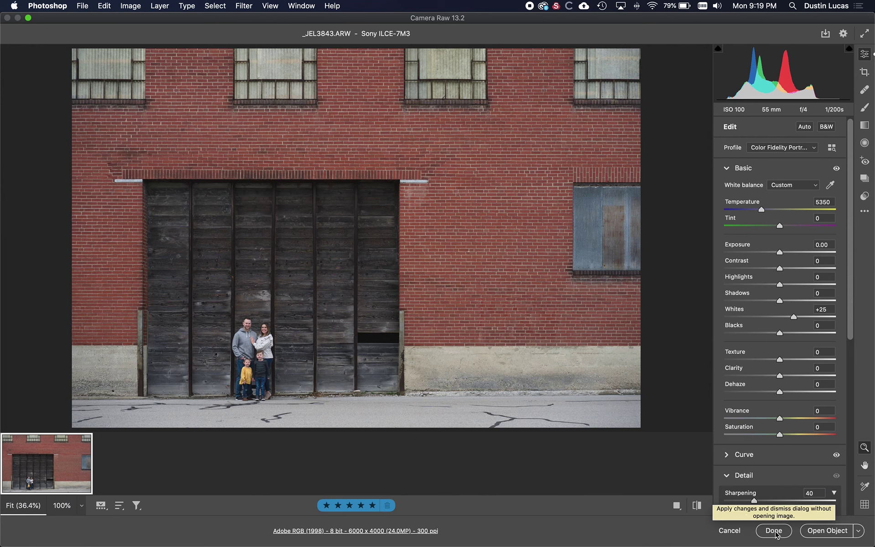
pyautogui.click(774, 530)
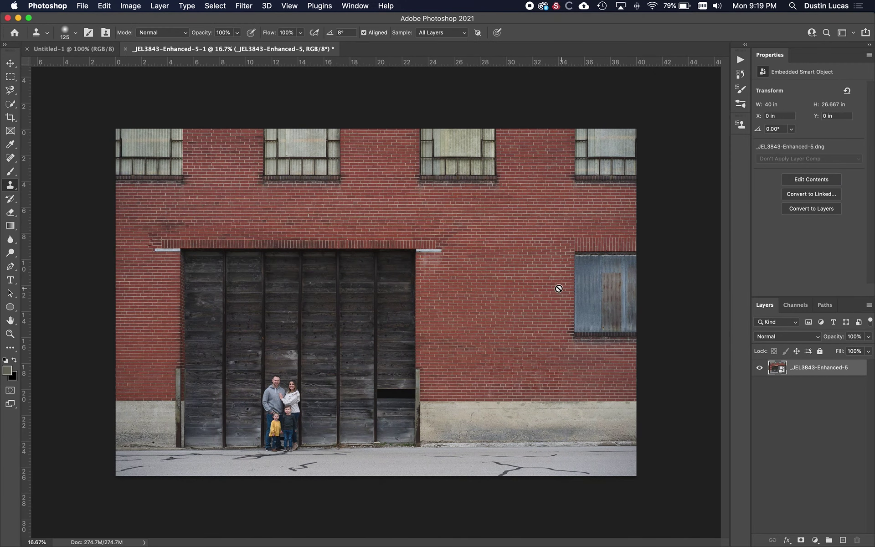
pyautogui.click(27, 49)
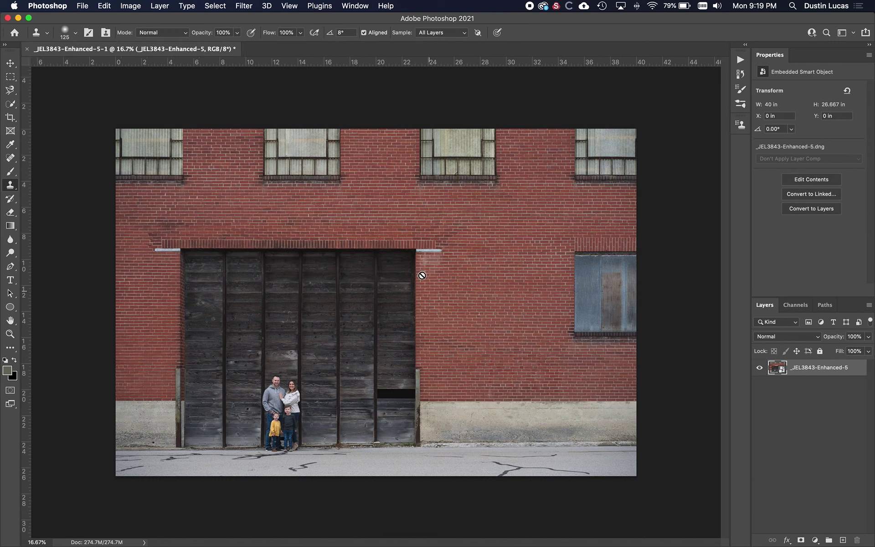
# Step: Dismiss the clone warning on the Smart Object and switch to the Move tool
pyautogui.click(280, 395)
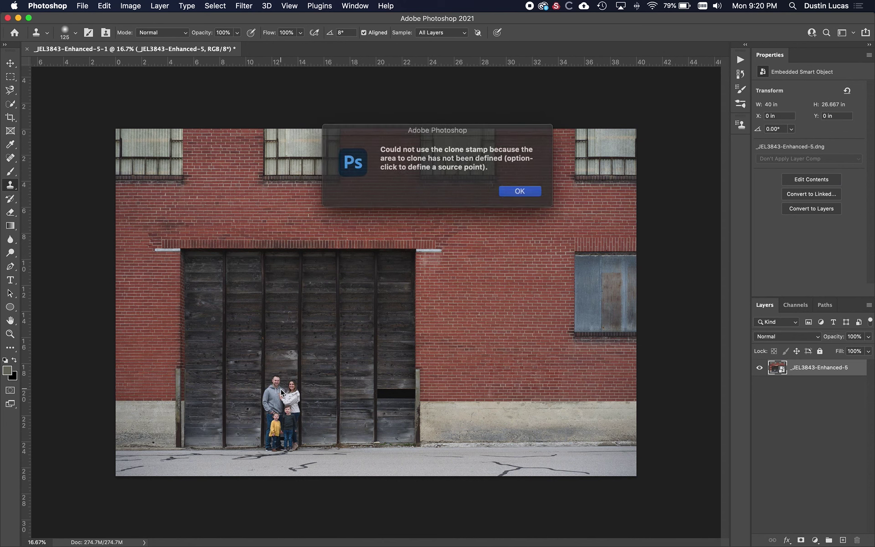
pyautogui.click(507, 190)
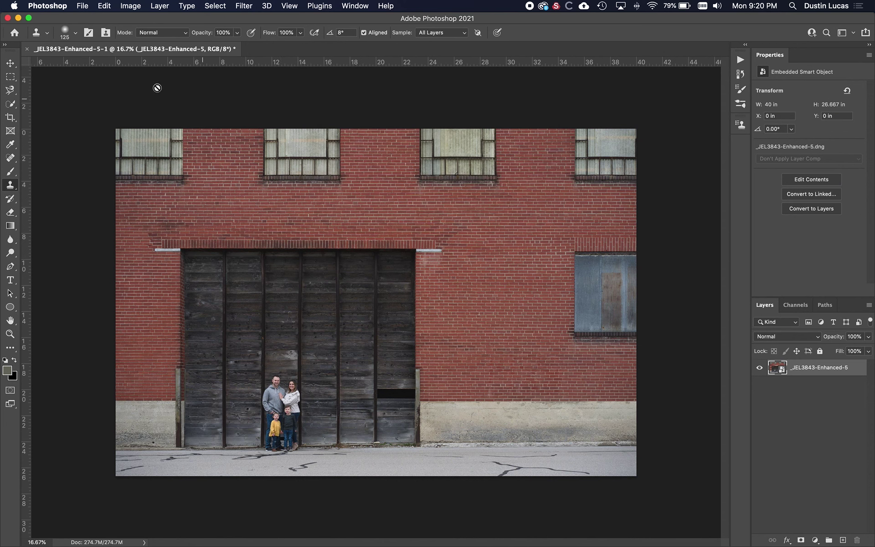
pyautogui.click(11, 66)
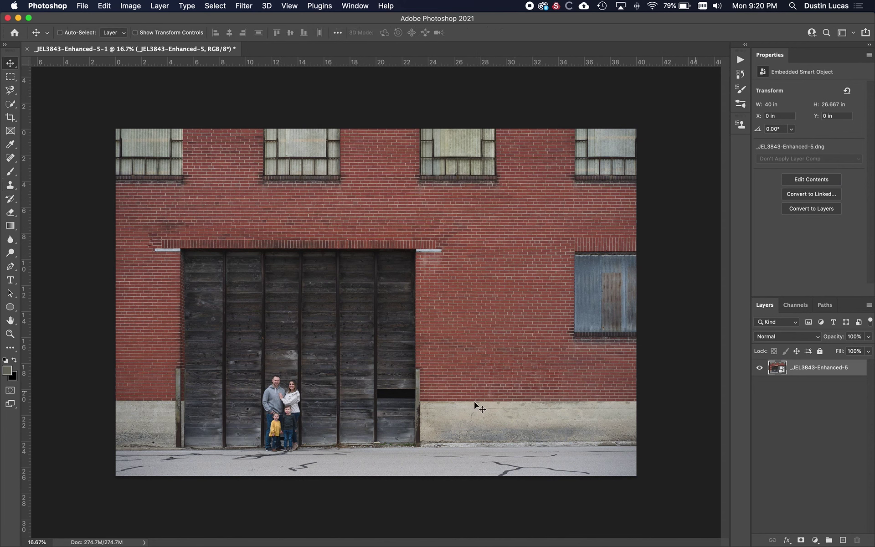
pyautogui.doubleClick(778, 368)
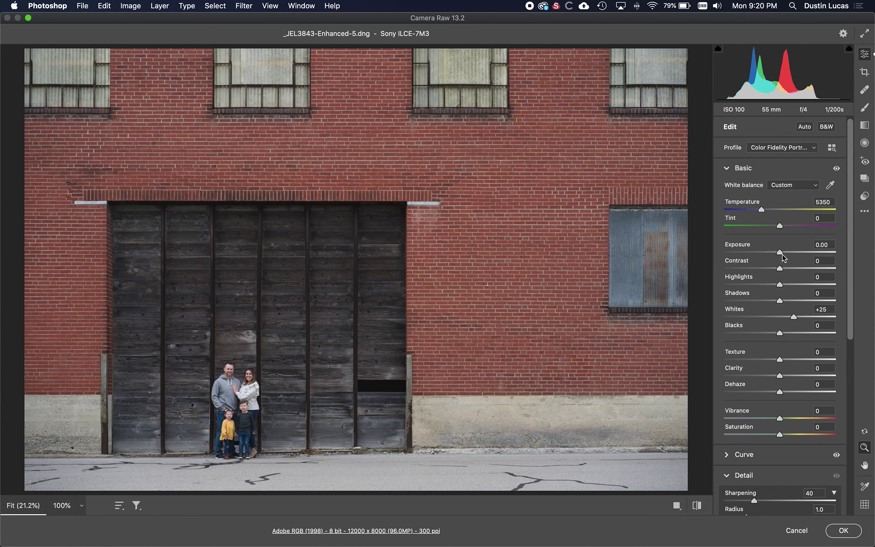
# Step: Try Exposure +0.75 and -3.25 on the Smart Object, reset it to 0.00, and apply
pyautogui.moveTo(780, 253); pyautogui.dragTo(785, 254)
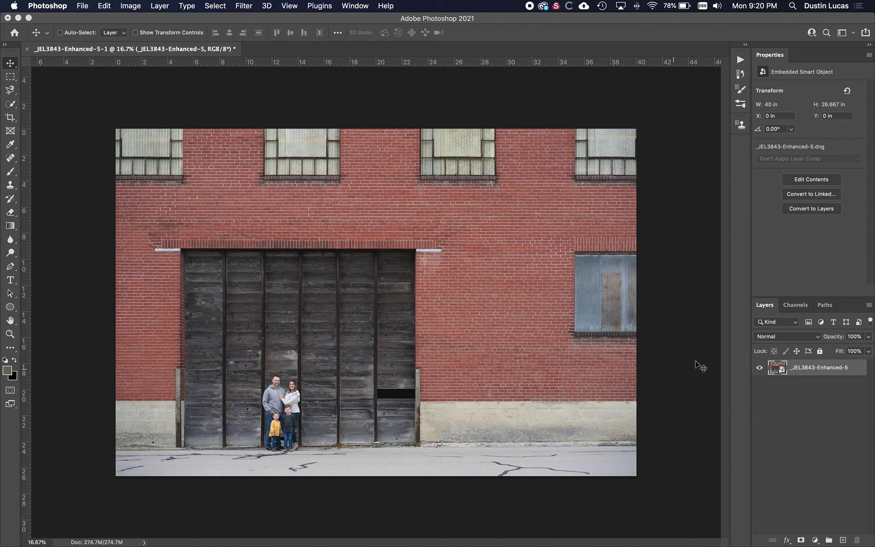
pyautogui.doubleClick(781, 370)
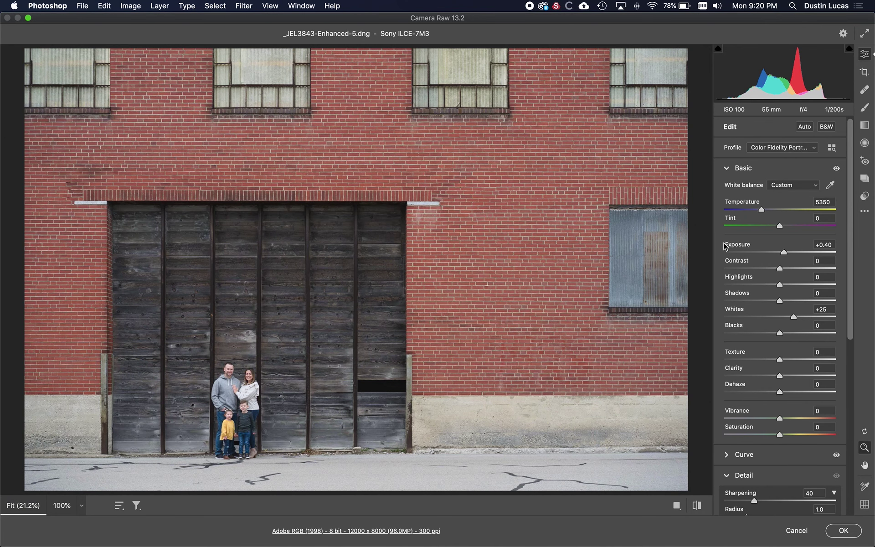
pyautogui.click(737, 249)
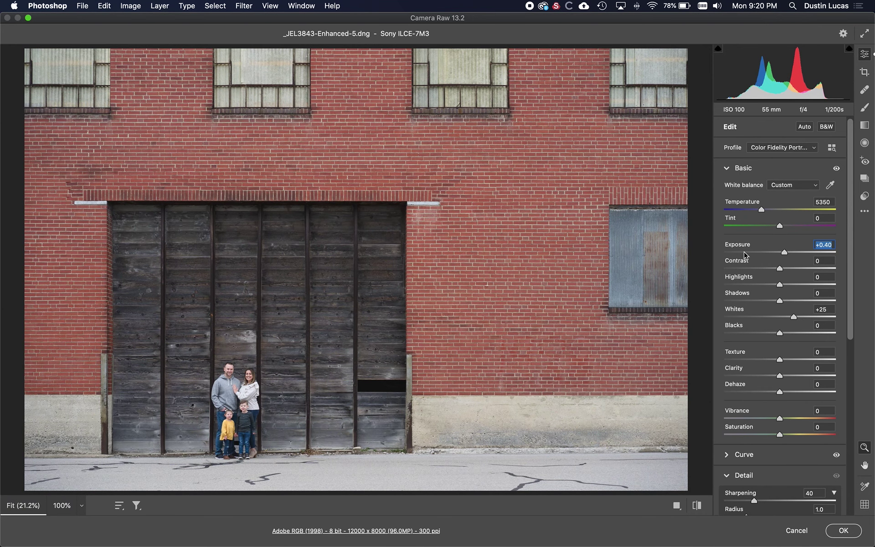
pyautogui.write('-3.25')
pyautogui.press('Return')
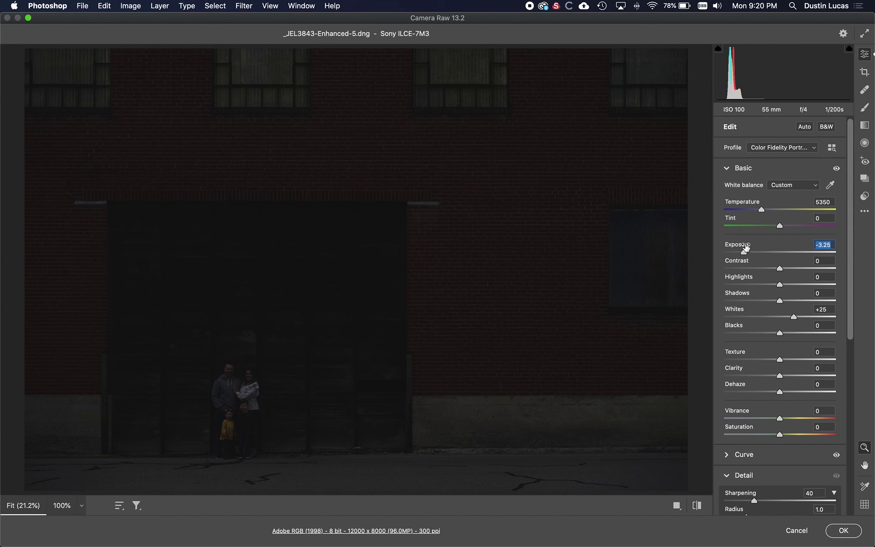
pyautogui.doubleClick(746, 248)
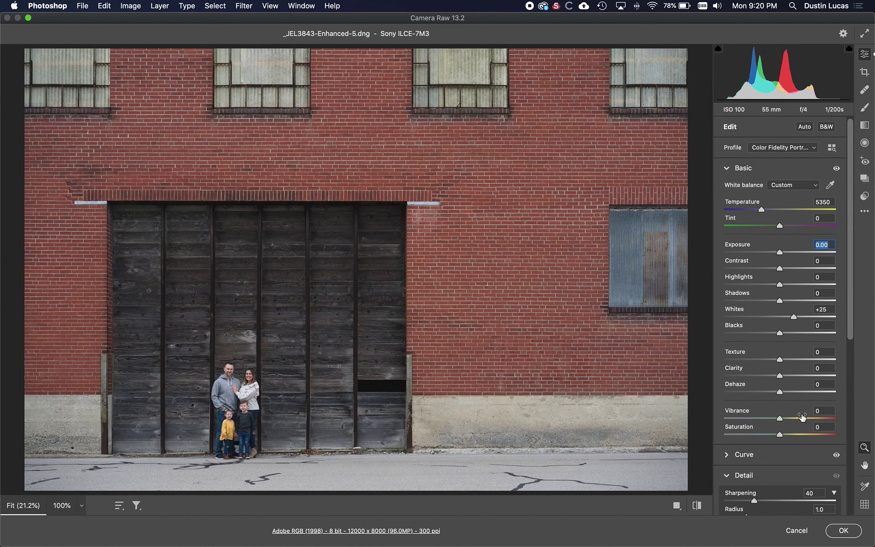
pyautogui.click(844, 532)
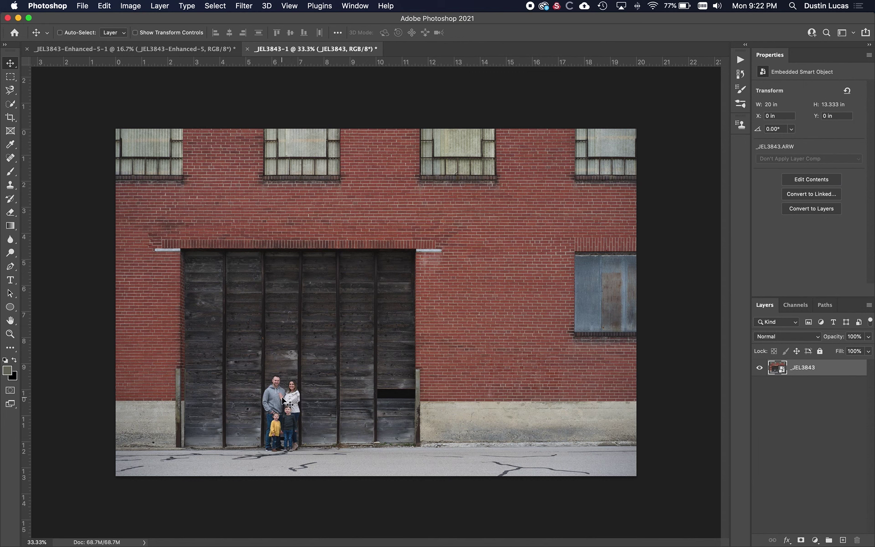
# Step: Switch back to the _JEL3843-Enhanced-5-1 document with Ctrl+Tab
pyautogui.hotkey('ctrl', 'Tab')
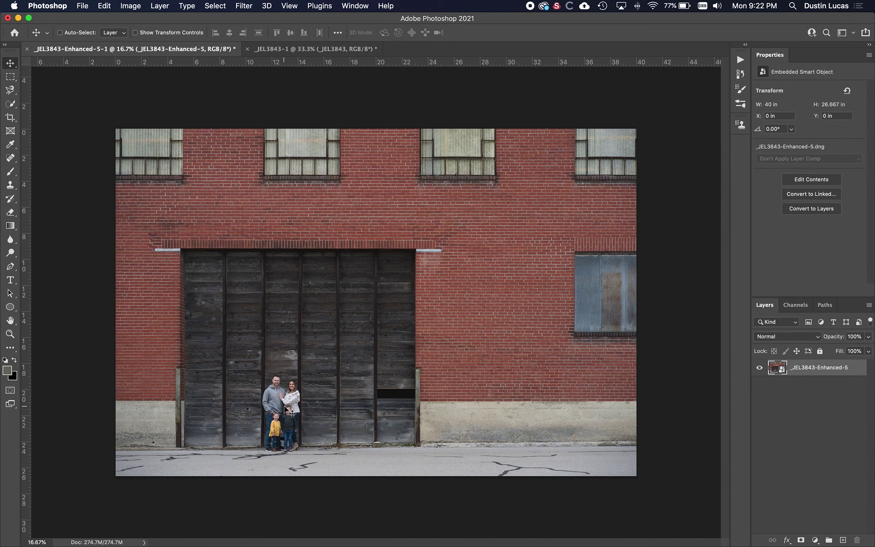
# Step: View the enhanced and original photos at 100%, panning to the family and wooden door
pyautogui.press('super+1')
pyautogui.scroll(-10, 285, 409)
pyautogui.hscroll(-10, 285, 410)
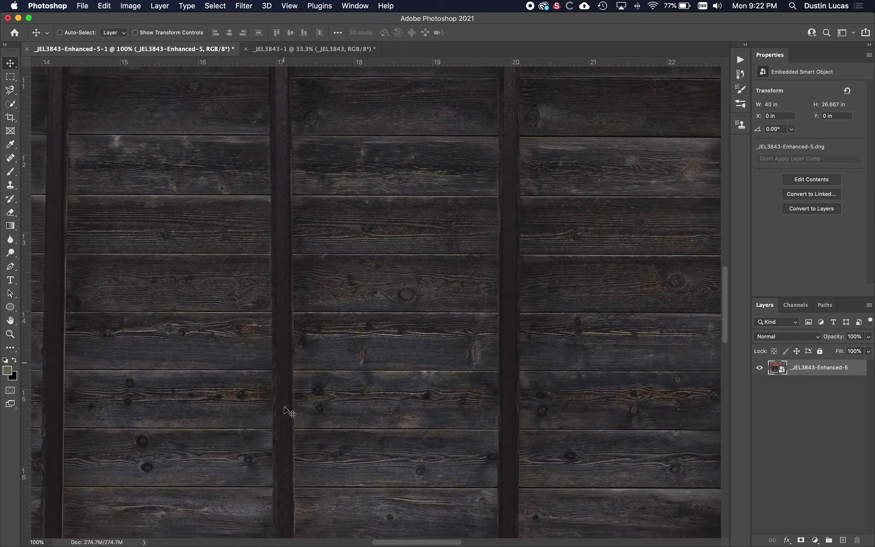
pyautogui.scroll(-8, 418, 170)
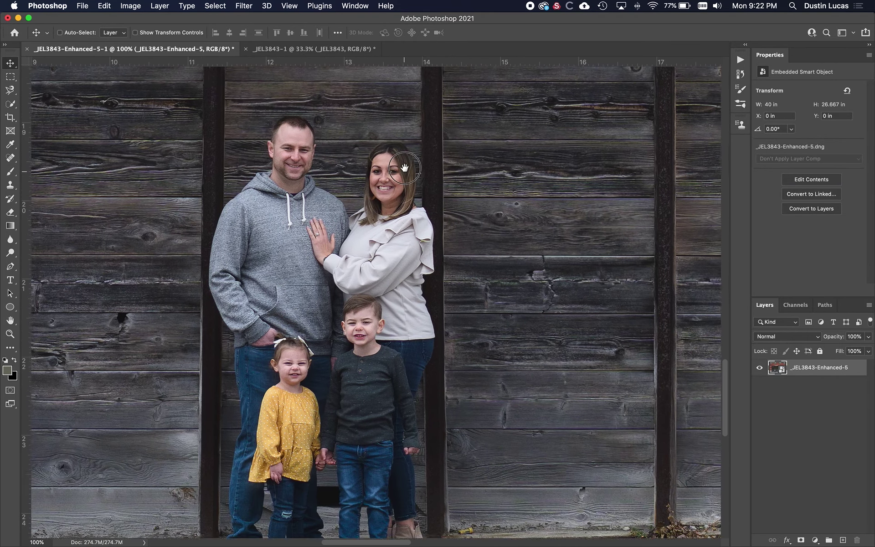
pyautogui.hscroll(-2, 402, 278)
pyautogui.hscroll(3, 382, 283)
pyautogui.scroll(2, 383, 283)
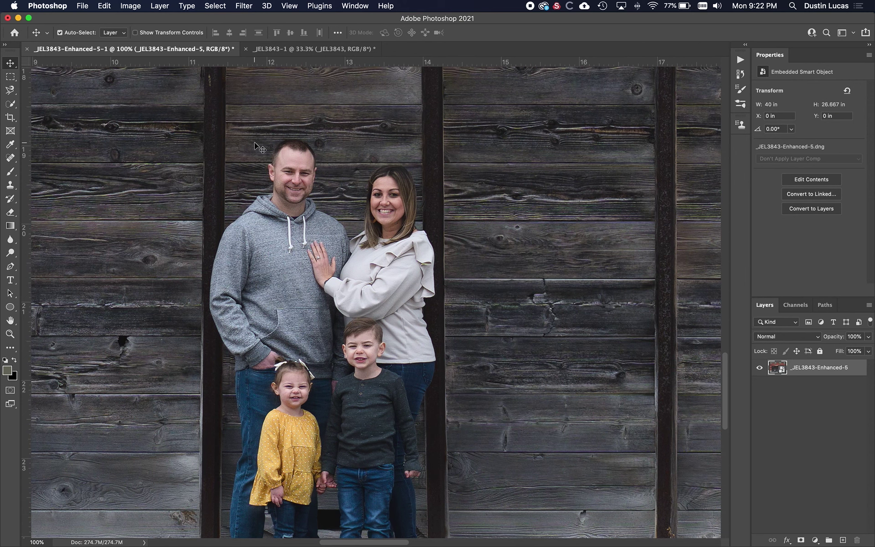
pyautogui.hotkey('ctrl', 'Tab')
pyautogui.press('super+1')
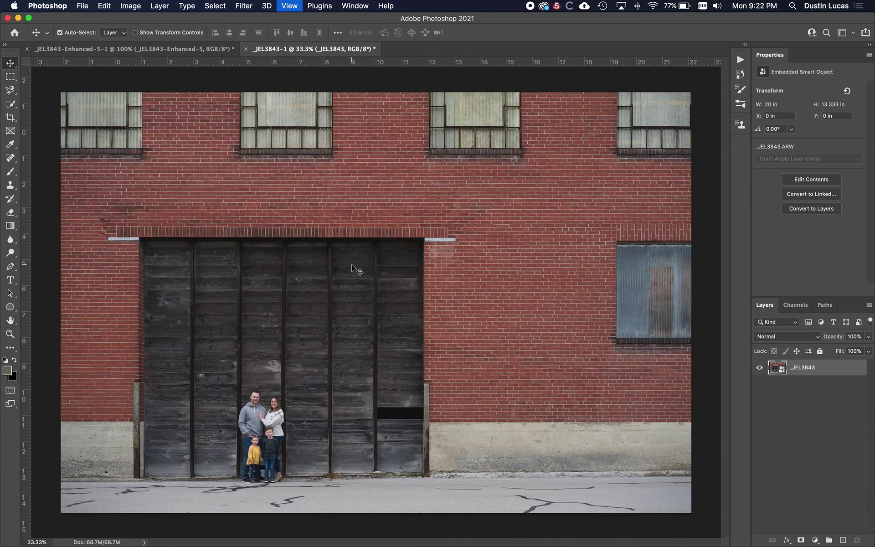
pyautogui.moveTo(307, 382); pyautogui.dragTo(496, 196)
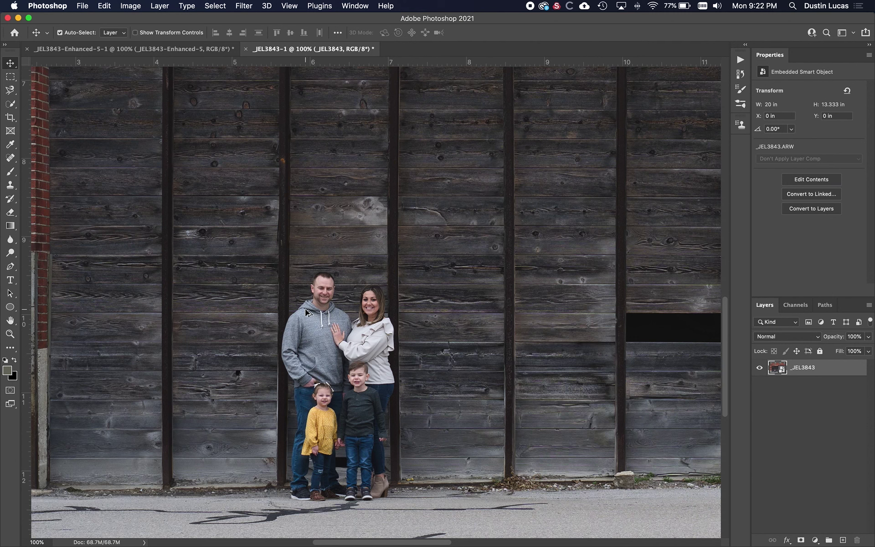
# Step: Check Image Size on both: original 6000 × 4000 px, enhanced 12000 × 8000 px
pyautogui.press('super+alt+i')
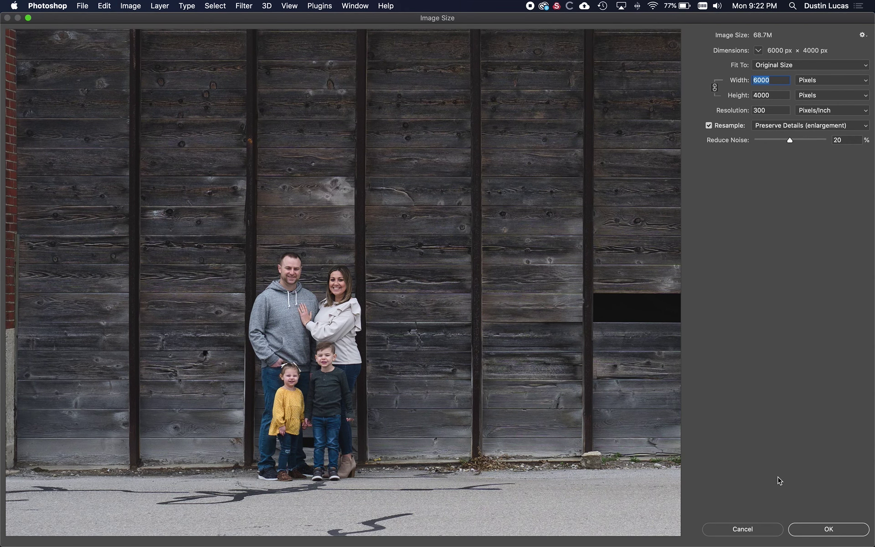
pyautogui.click(750, 529)
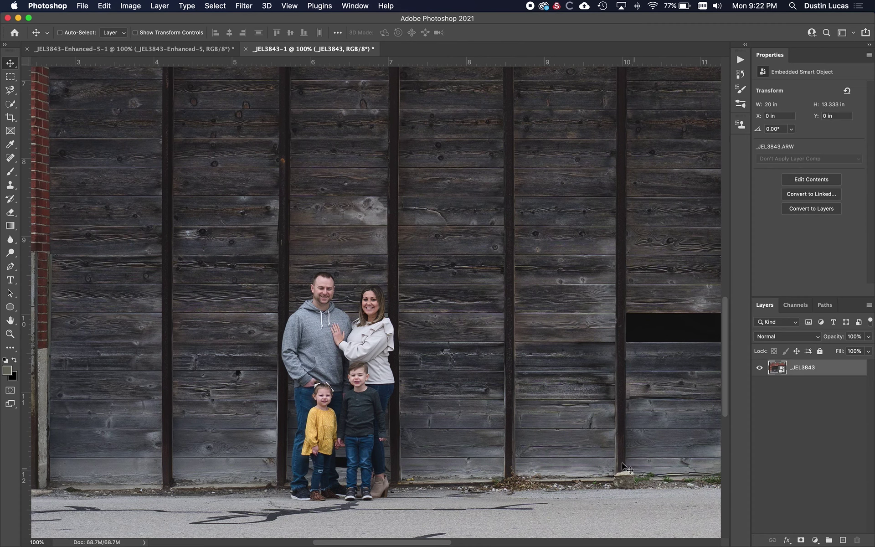
pyautogui.hotkey('ctrl', 'Tab')
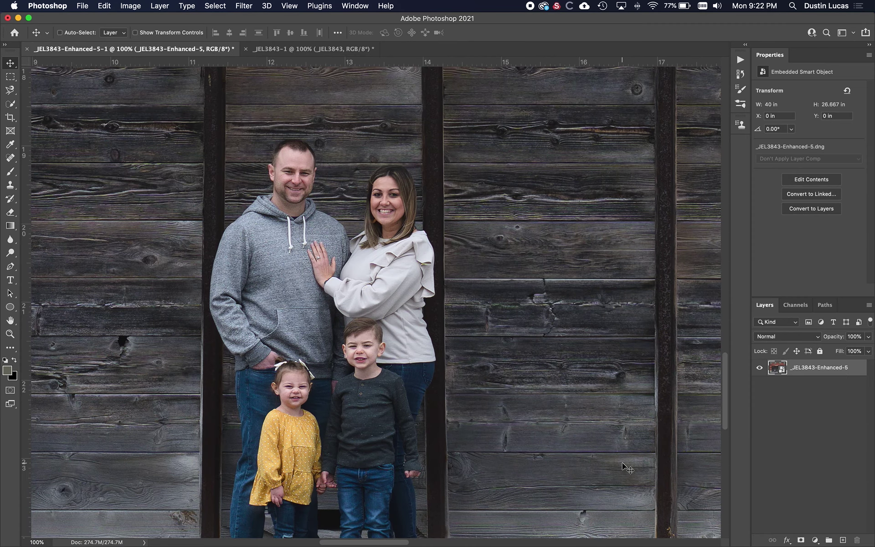
pyautogui.press('super+alt+i')
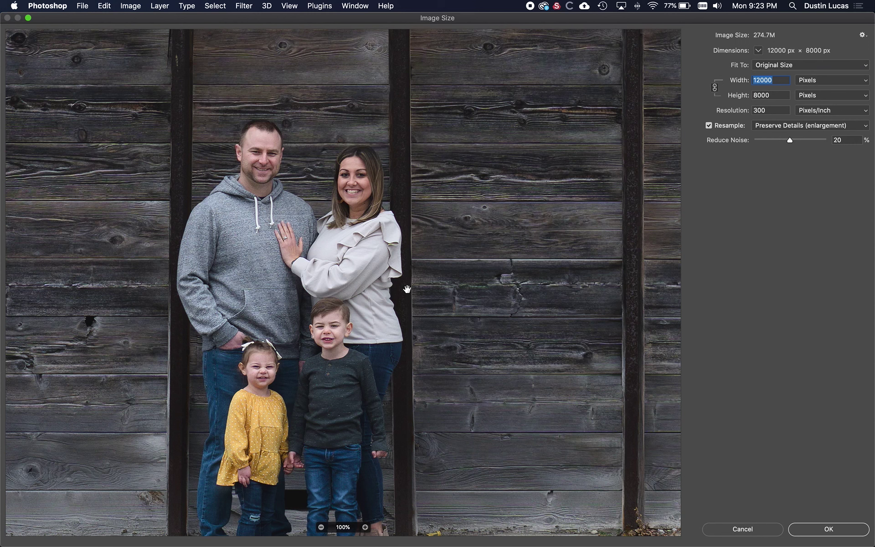
pyautogui.click(756, 529)
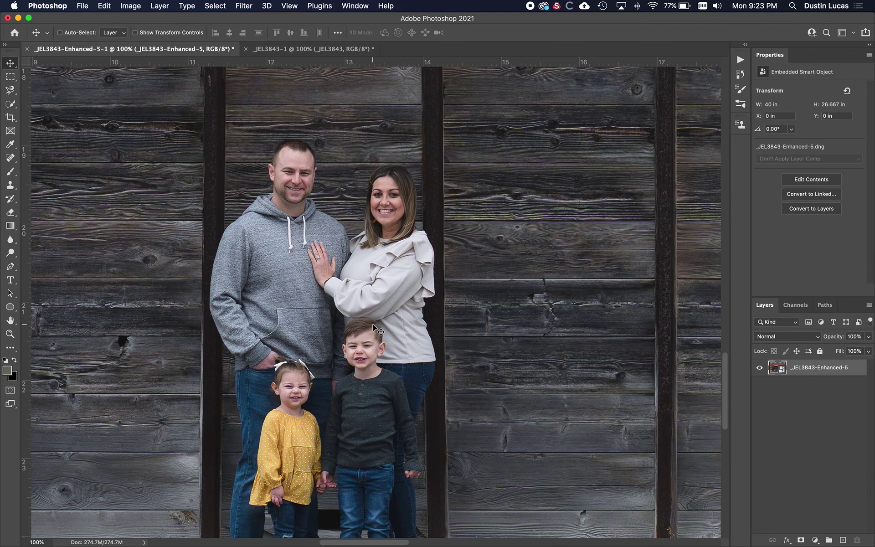
# Step: Fit both the enhanced and original photos on screen, ending on the original
pyautogui.press('super+0')
pyautogui.hotkey('ctrl', 'Tab')
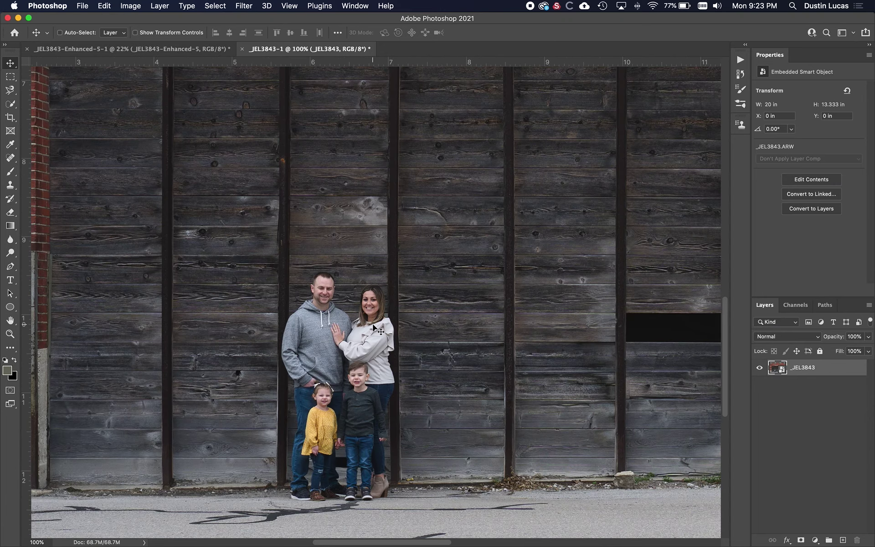
pyautogui.press('super+0')
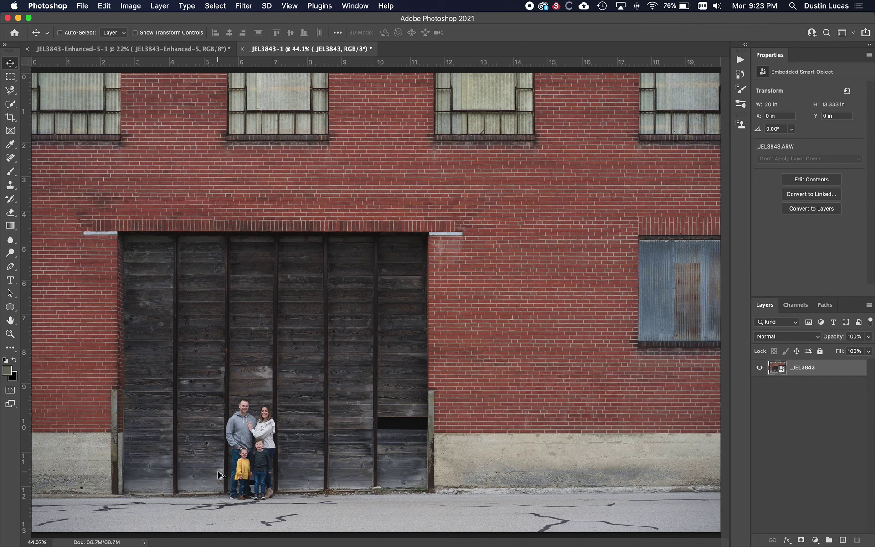
# Step: In the original's Image Size, try Automatic and Bicubic Smoother, then pick Preserve Details (enlargement)
pyautogui.press('super+alt+i')
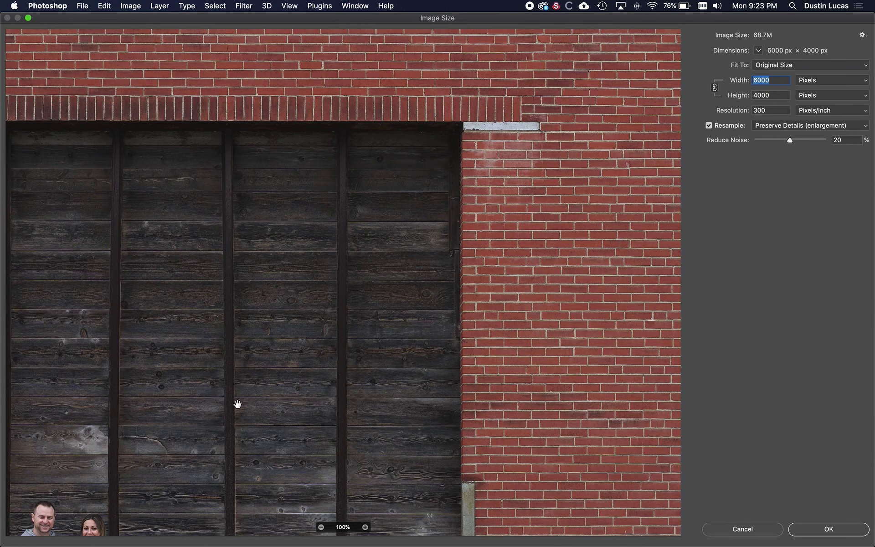
pyautogui.moveTo(199, 426); pyautogui.dragTo(388, 199)
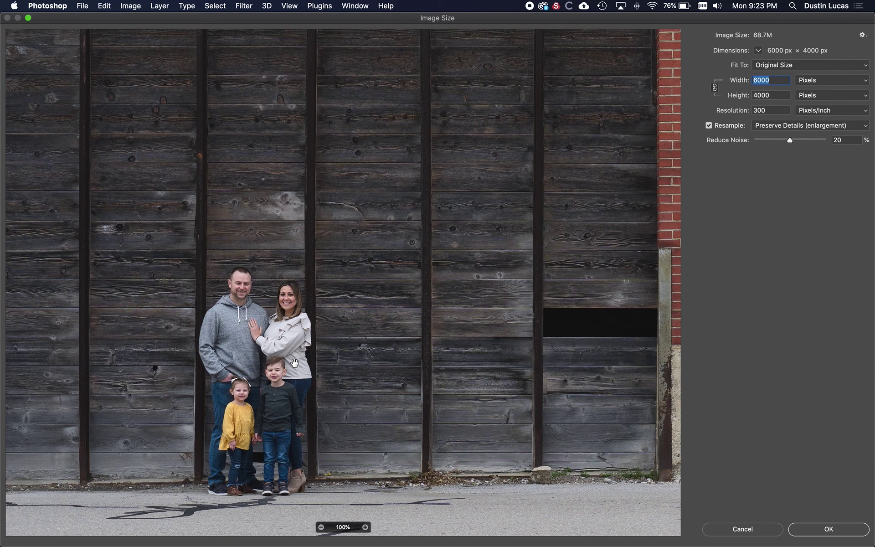
pyautogui.moveTo(344, 326); pyautogui.dragTo(444, 269)
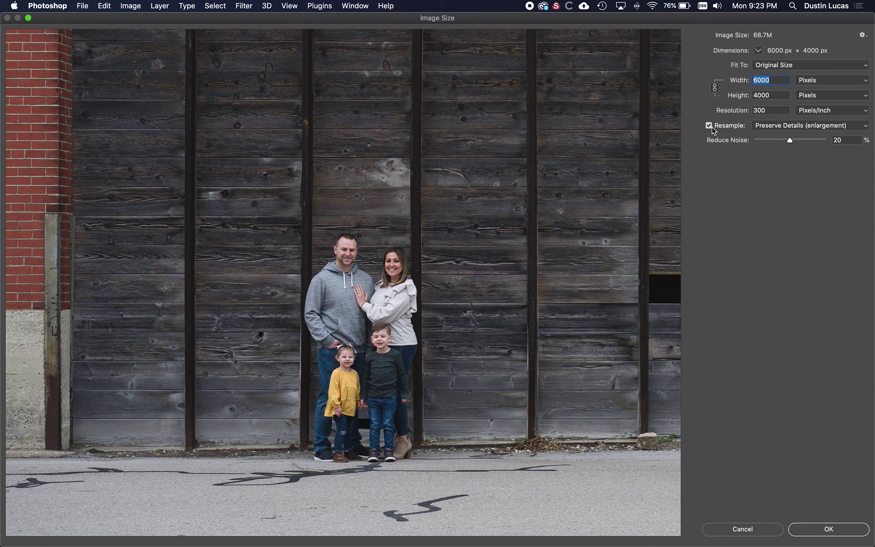
pyautogui.click(764, 128)
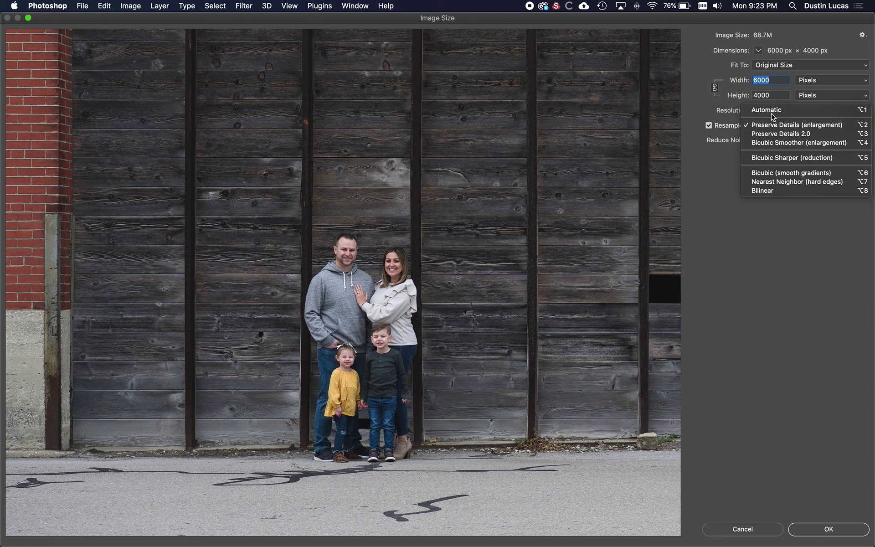
pyautogui.click(772, 110)
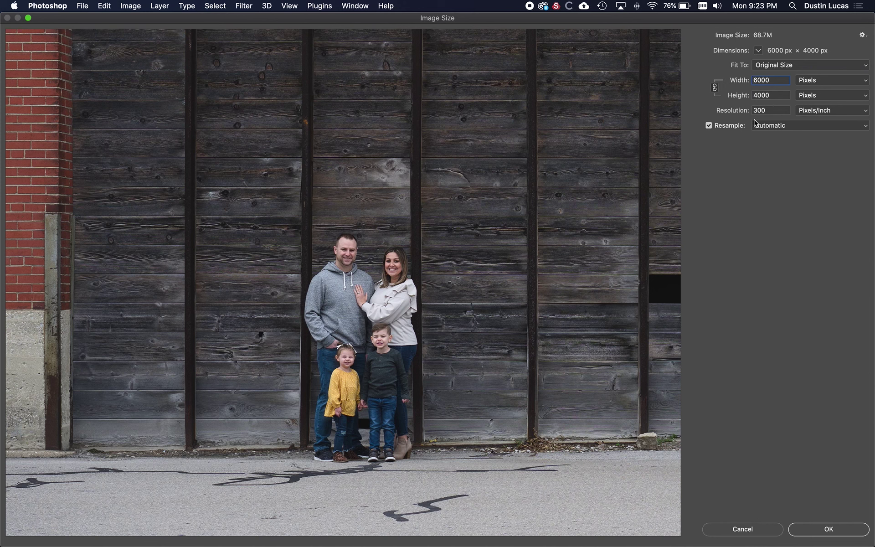
pyautogui.click(776, 127)
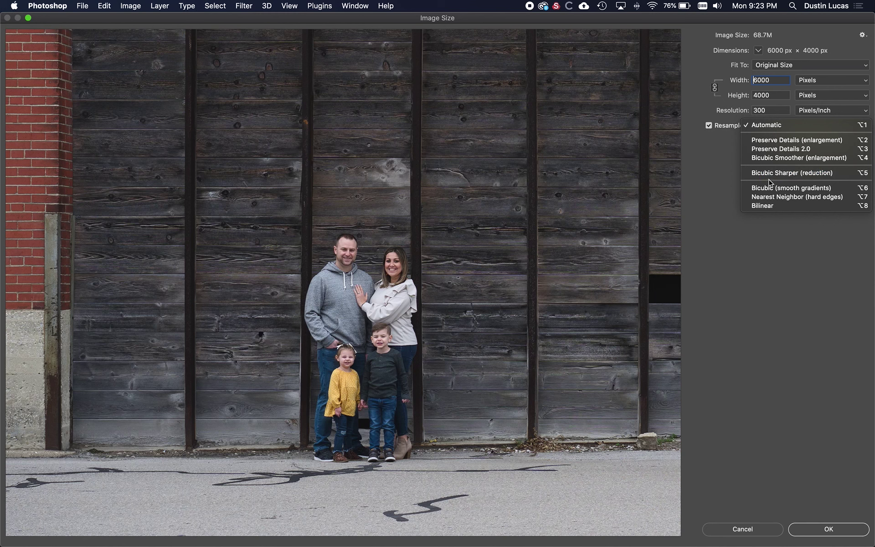
pyautogui.click(777, 158)
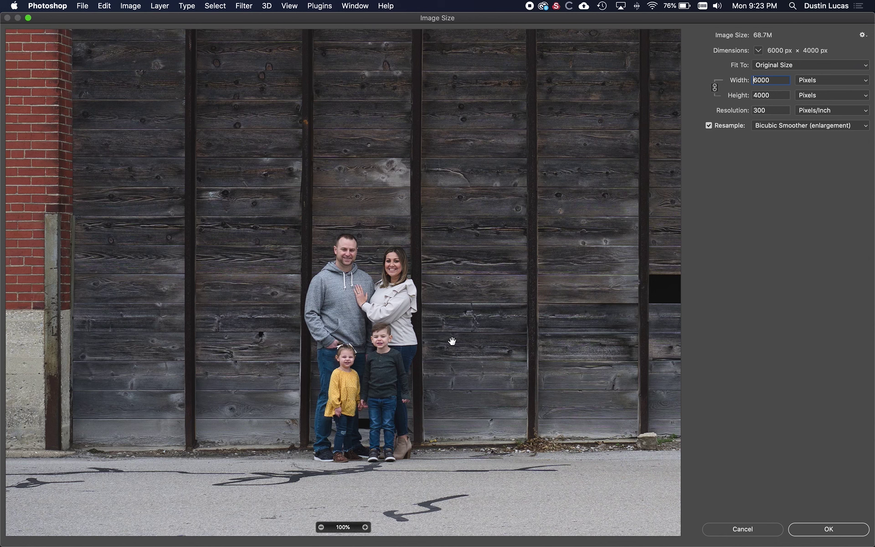
pyautogui.click(805, 126)
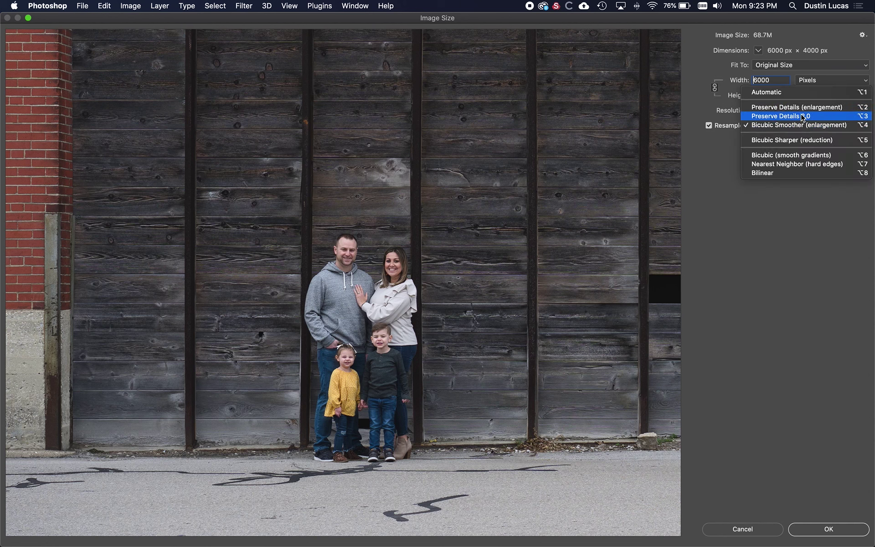
pyautogui.click(802, 108)
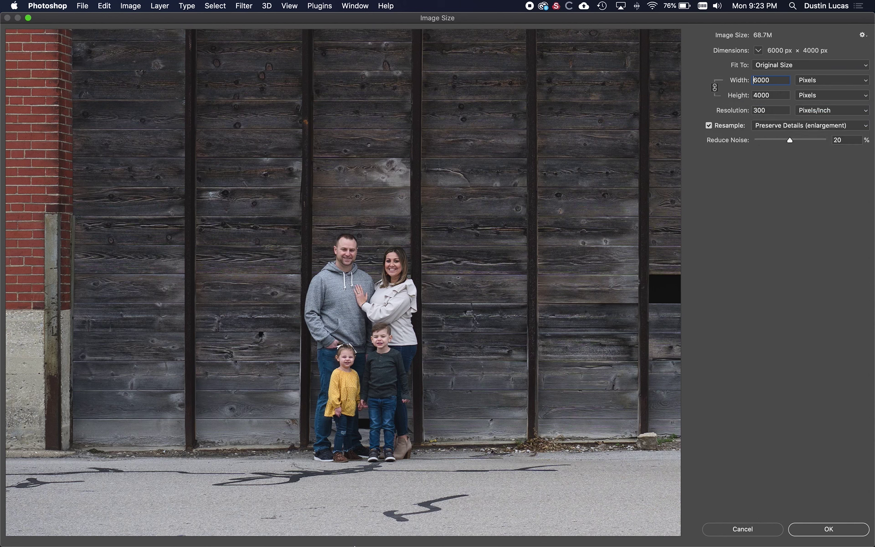
# Step: Zoom the preview to 200% on the family and set Reduce Noise to 0%
pyautogui.click(366, 527)
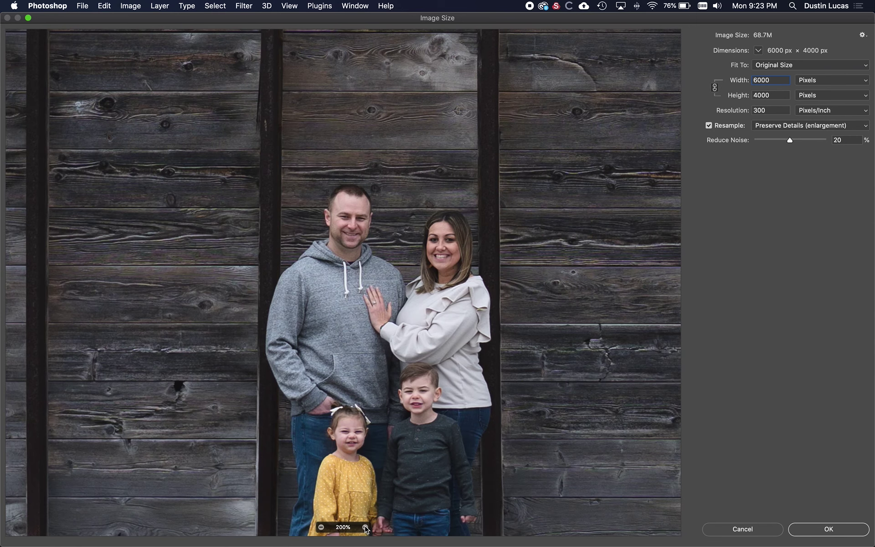
pyautogui.click(365, 528)
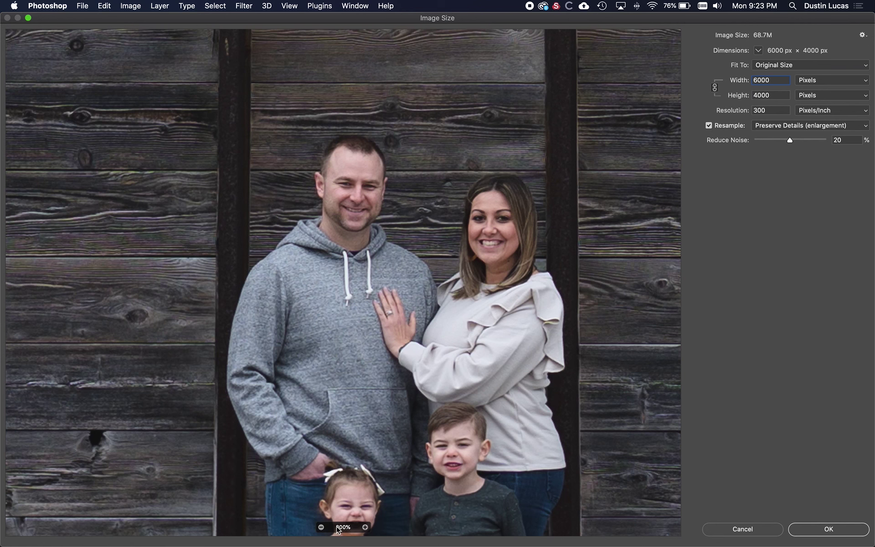
pyautogui.click(322, 528)
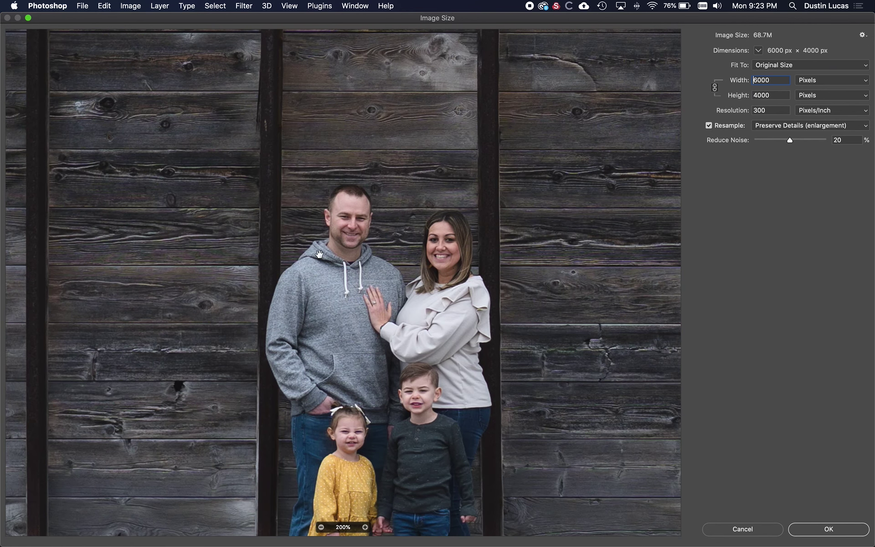
pyautogui.moveTo(403, 390); pyautogui.dragTo(398, 319)
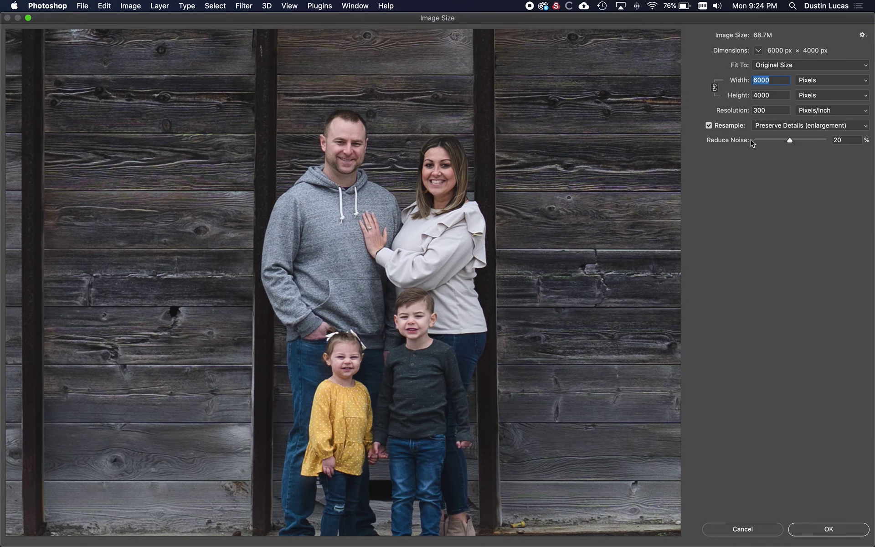
pyautogui.moveTo(790, 140); pyautogui.dragTo(742, 146)
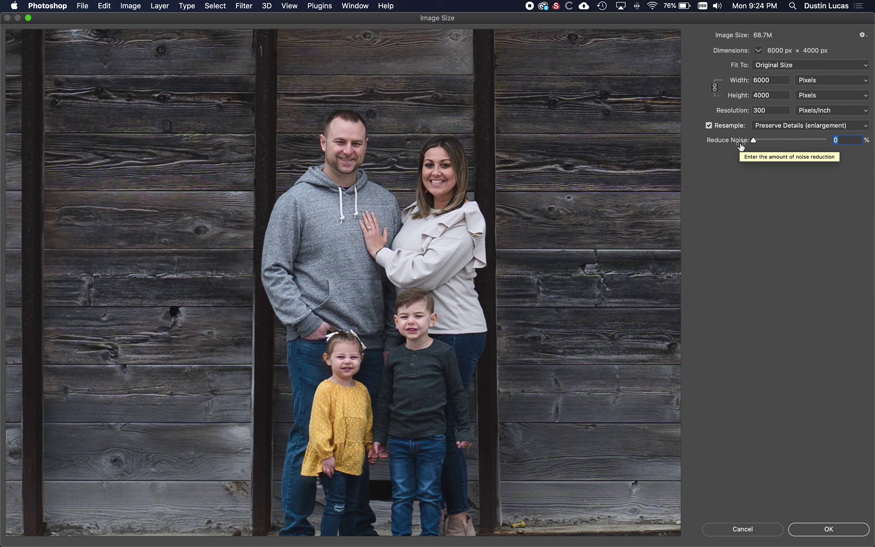
# Step: Compare Preserve Details 2.0 and Bicubic Smoother, then return to Preserve Details (enlargement)
pyautogui.click(783, 126)
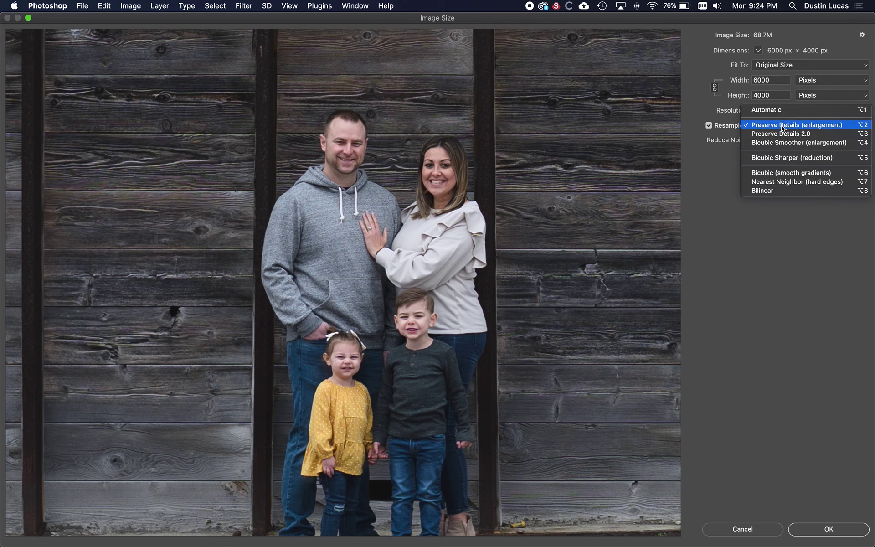
pyautogui.click(782, 134)
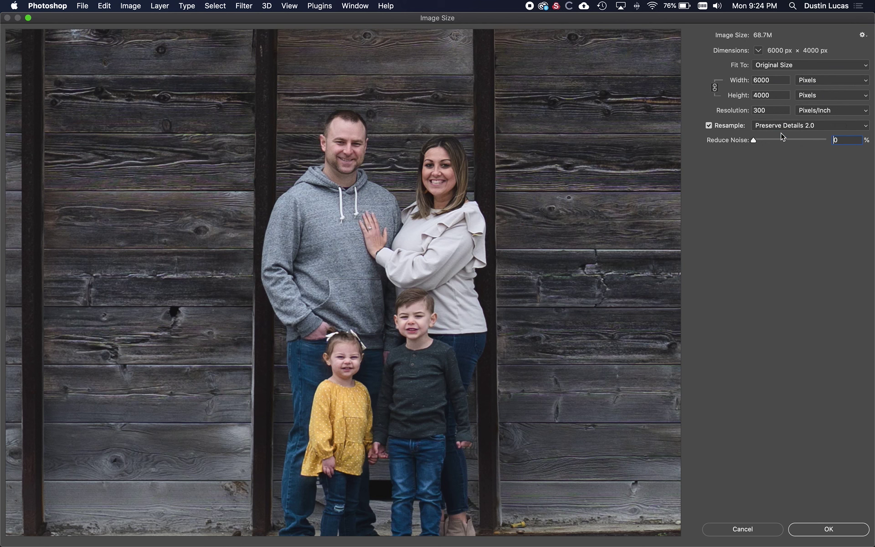
pyautogui.click(785, 126)
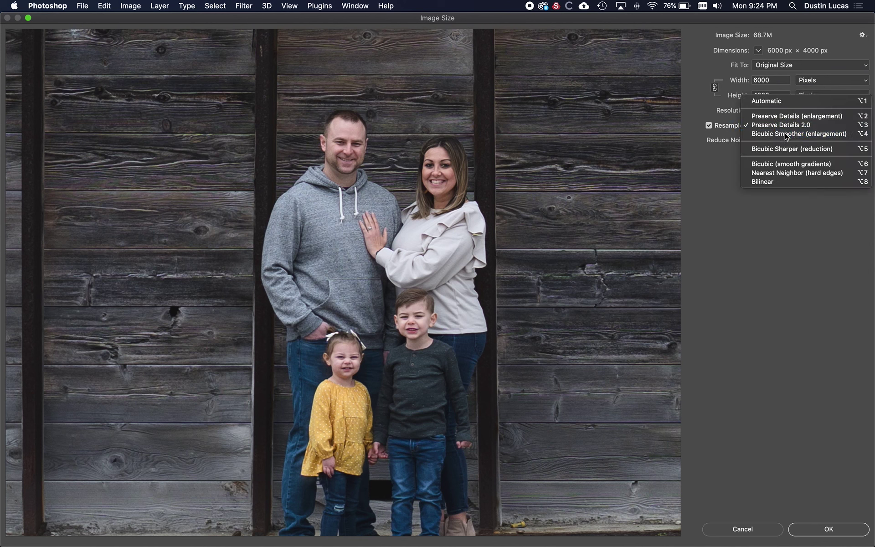
pyautogui.click(786, 136)
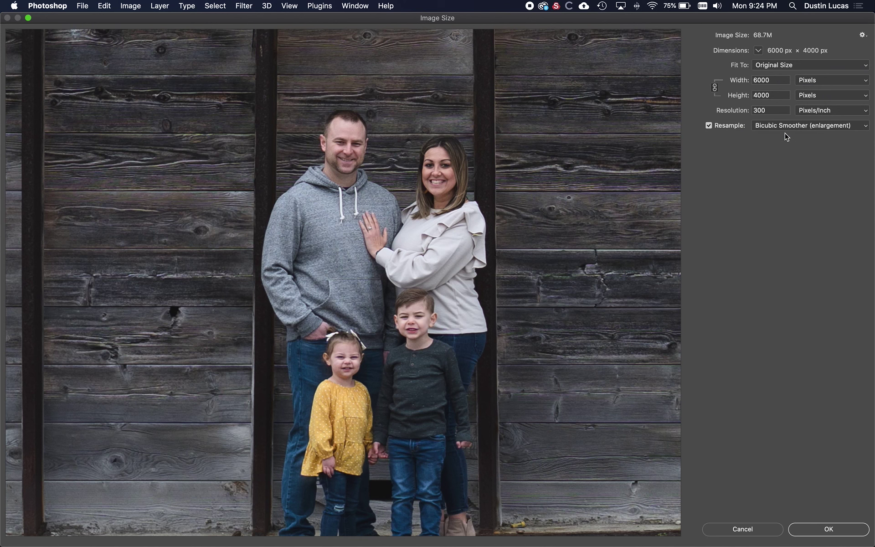
pyautogui.moveTo(477, 182)
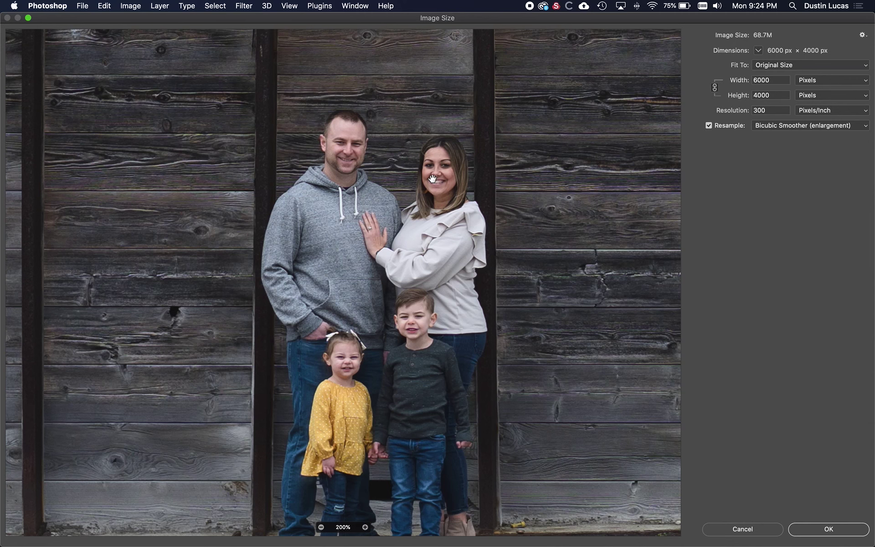
pyautogui.moveTo(433, 178); pyautogui.dragTo(429, 177)
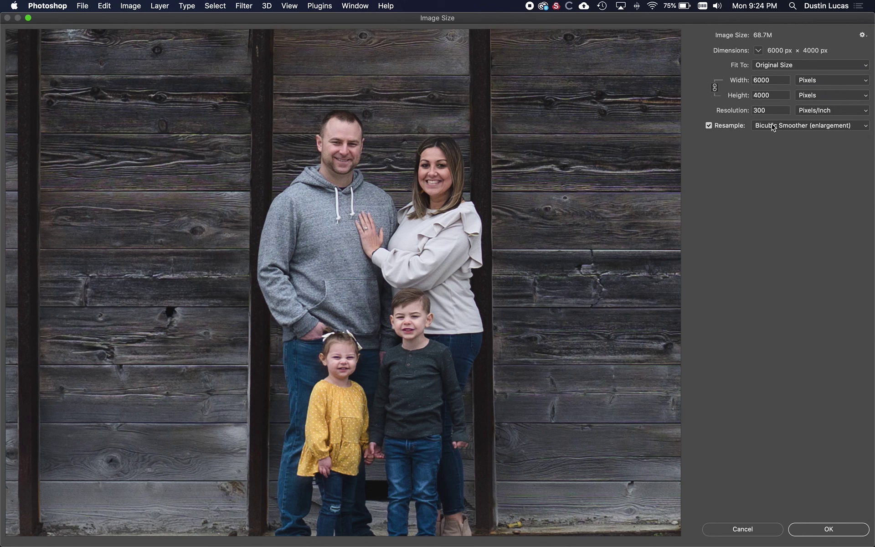
pyautogui.click(773, 127)
pyautogui.click(782, 107)
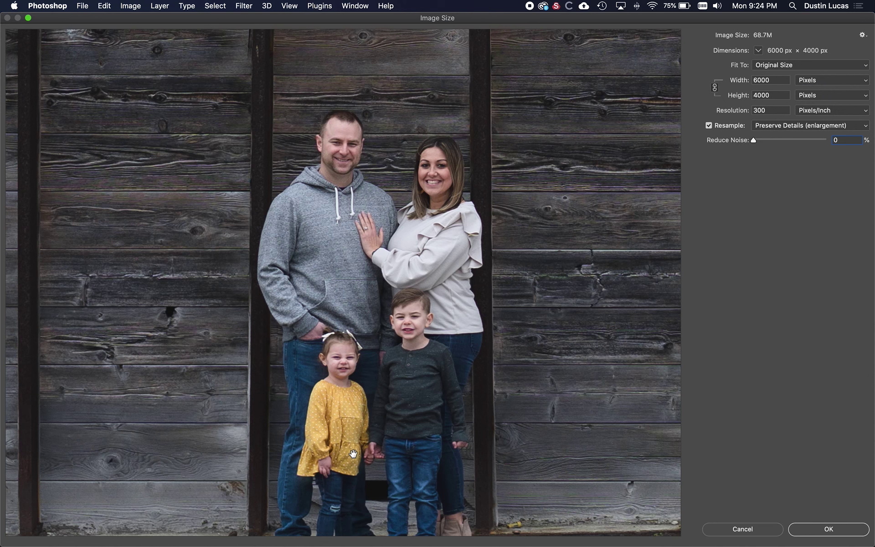
pyautogui.click(321, 529)
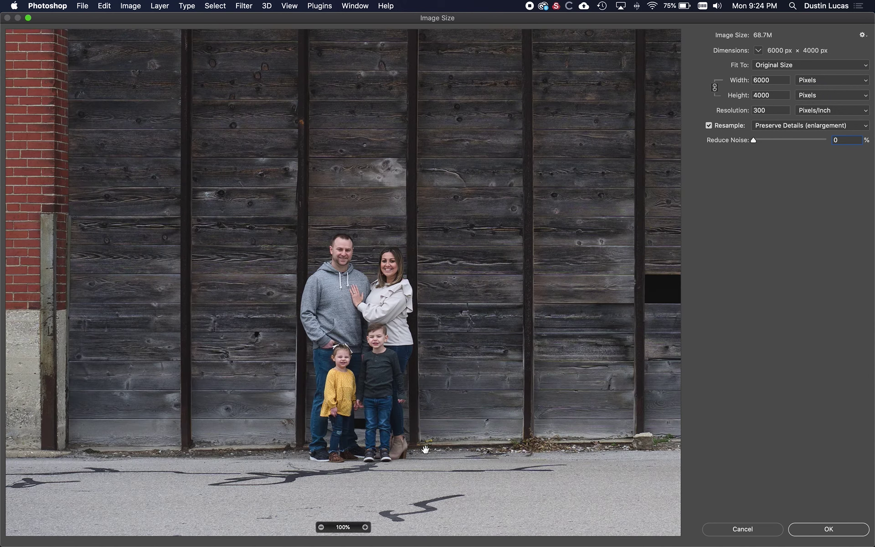
pyautogui.moveTo(384, 304); pyautogui.dragTo(410, 304)
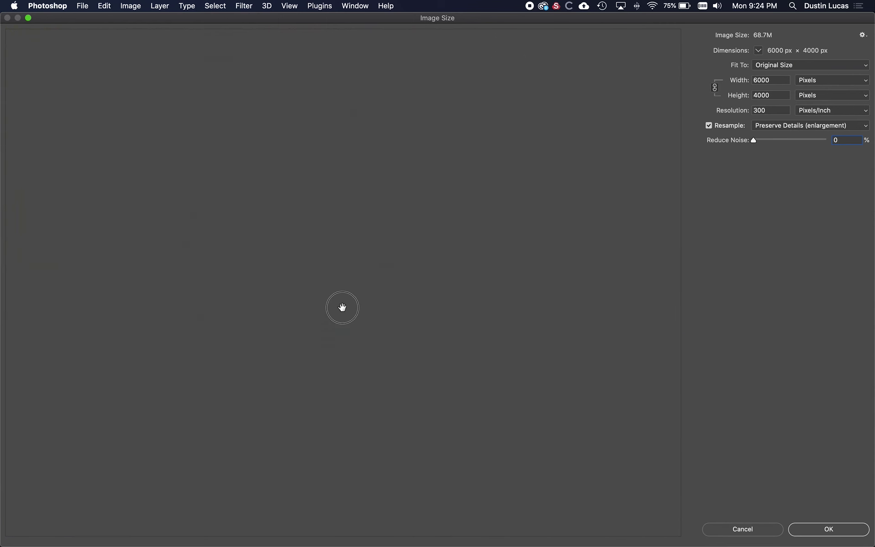
pyautogui.moveTo(342, 307); pyautogui.dragTo(360, 307)
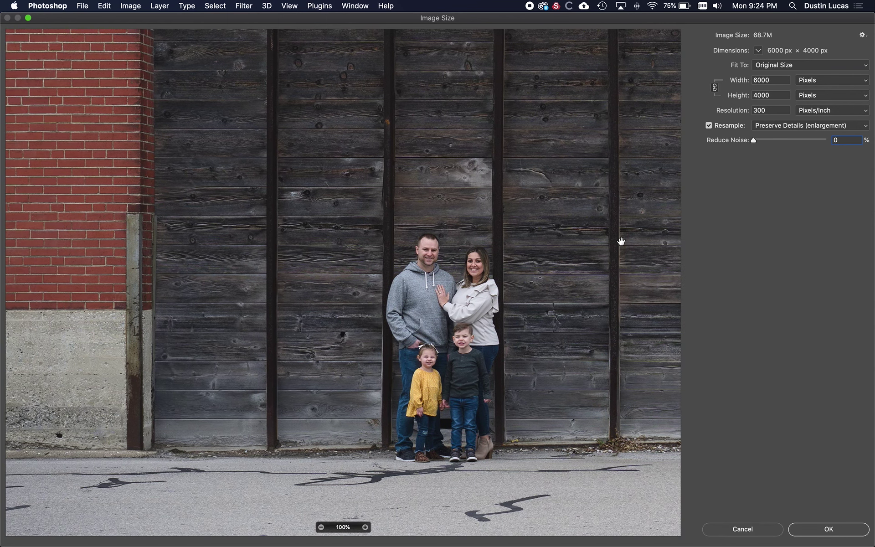
pyautogui.click(777, 125)
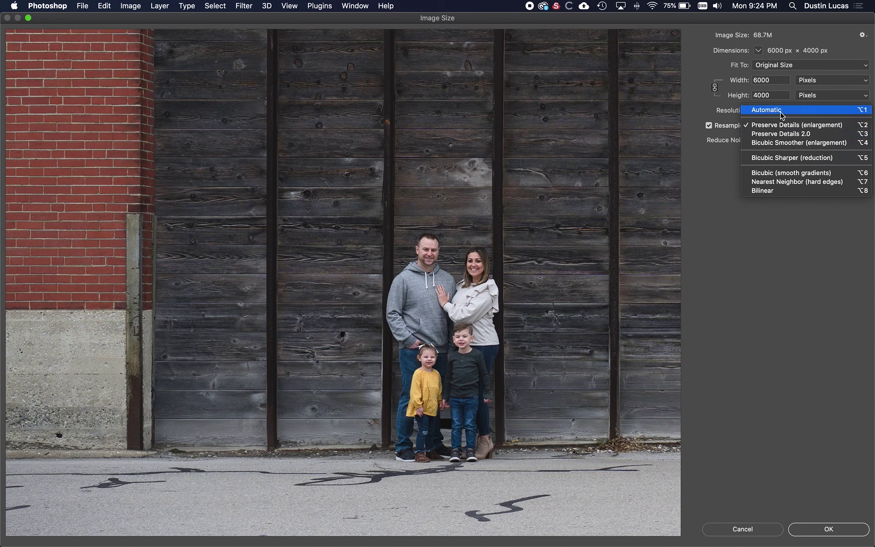
pyautogui.click(781, 112)
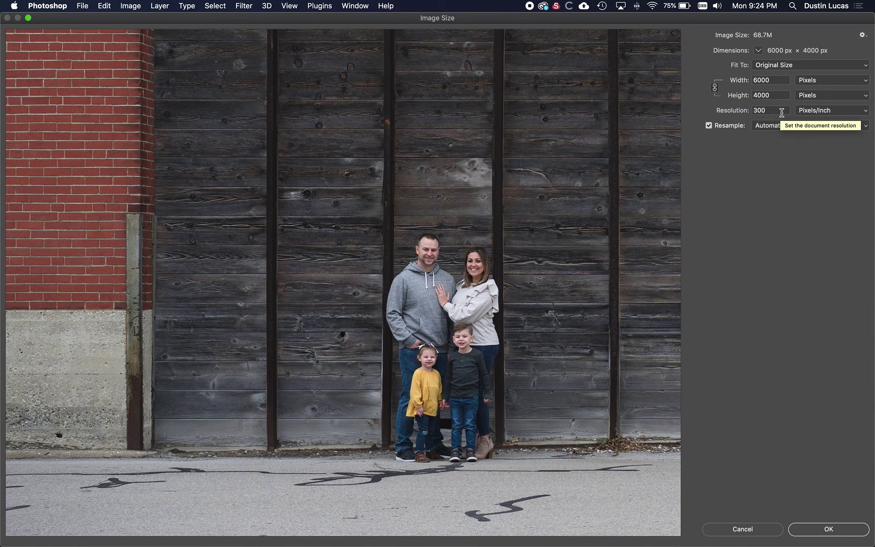
pyautogui.click(778, 125)
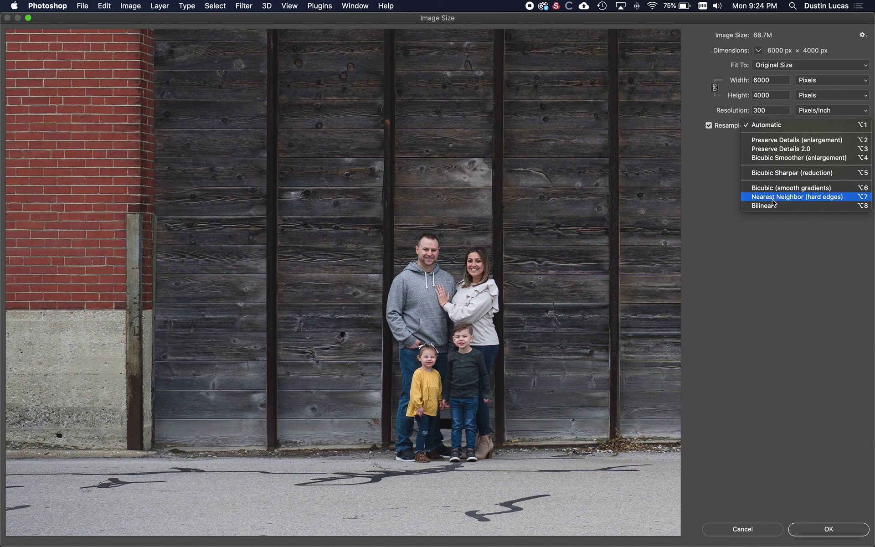
pyautogui.click(783, 158)
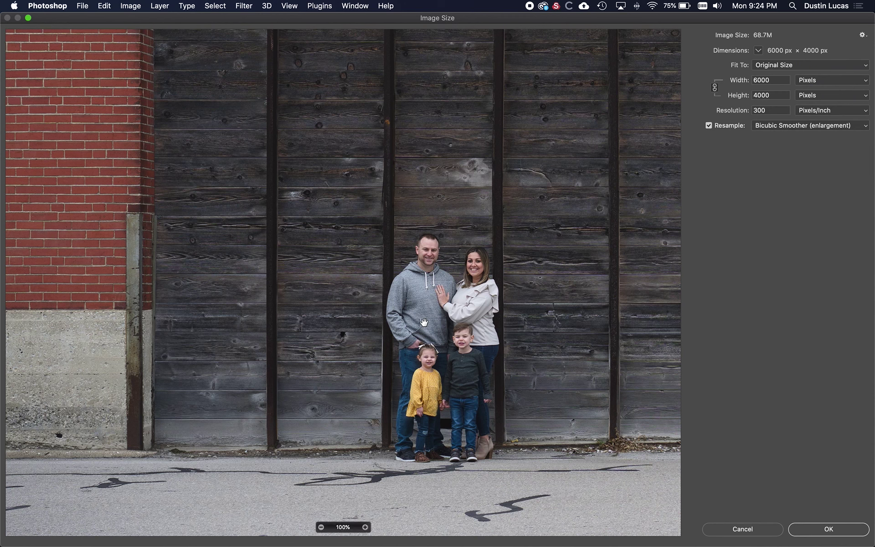
pyautogui.moveTo(461, 279); pyautogui.dragTo(393, 279)
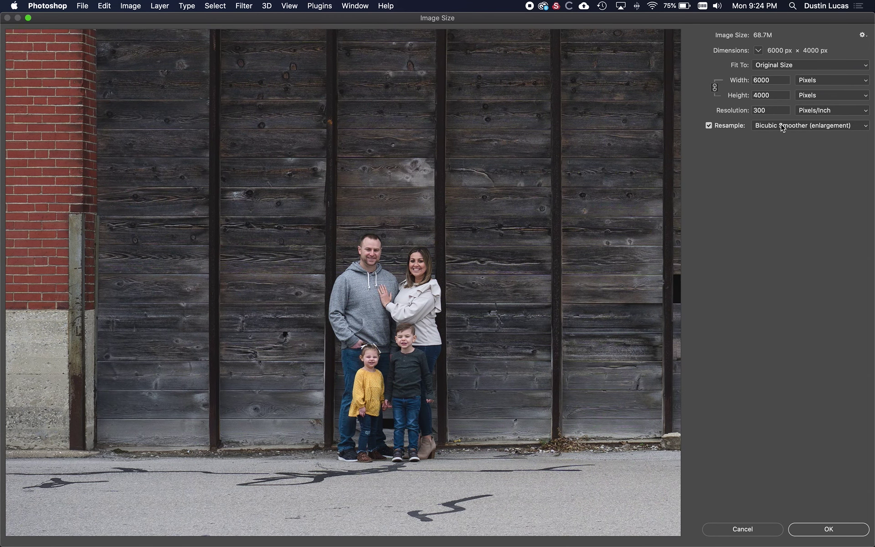
pyautogui.click(782, 126)
pyautogui.click(783, 109)
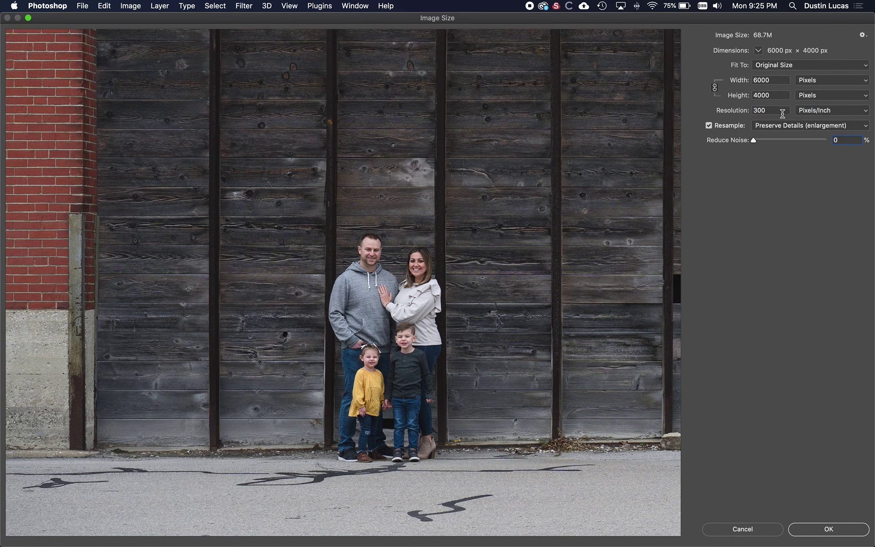
pyautogui.moveTo(754, 141); pyautogui.dragTo(792, 143)
pyautogui.moveTo(792, 143); pyautogui.dragTo(792, 142)
pyautogui.moveTo(792, 142); pyautogui.dragTo(744, 142)
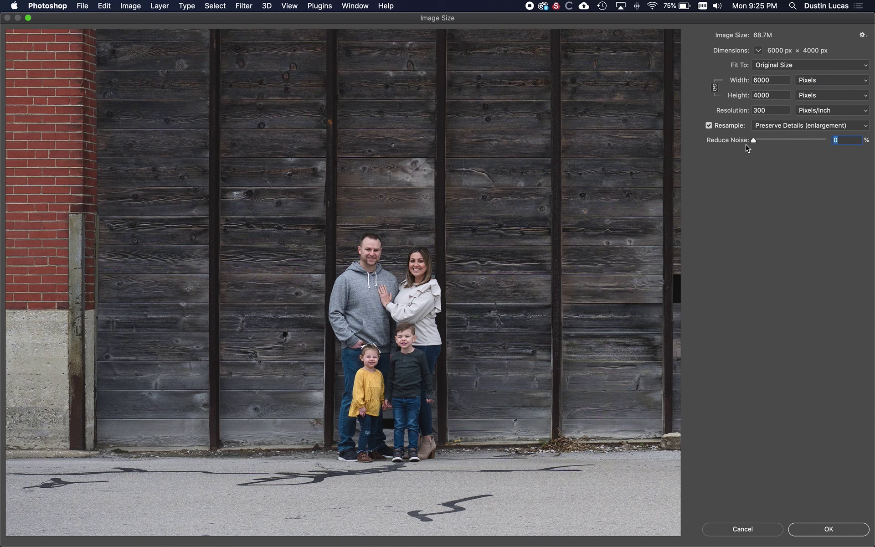
# Step: Set the Image Size width to 12000 px, giving 12000 × 8000 px at 300 ppi
pyautogui.click(776, 81)
pyautogui.write('12000')
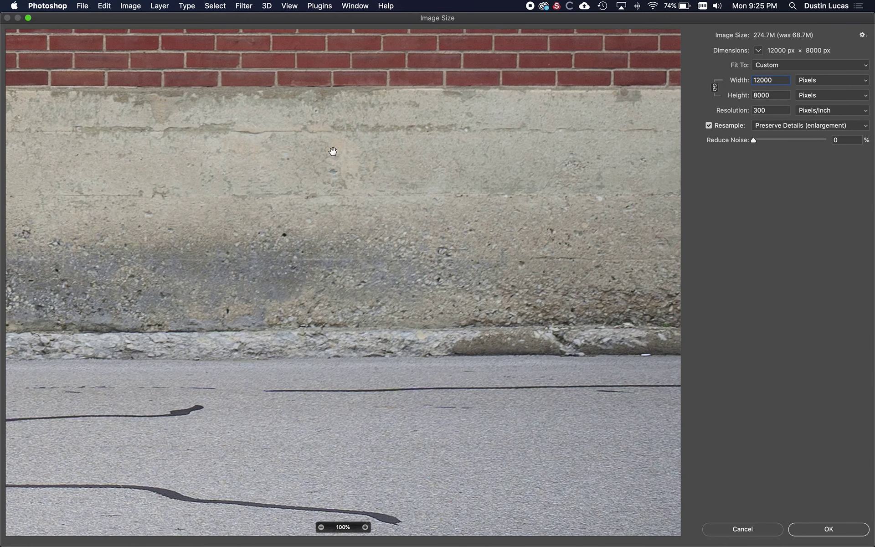
pyautogui.click(547, 368)
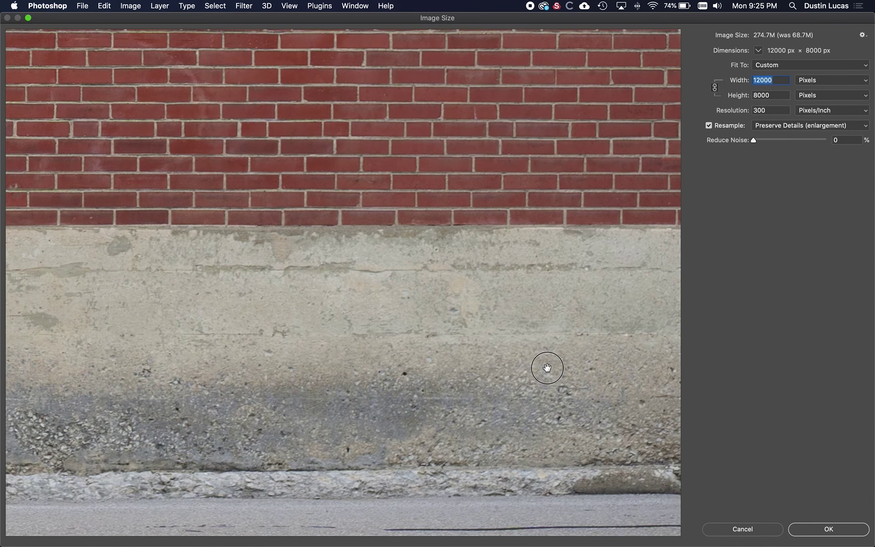
# Step: Pan the enlarged preview across the brick to the family on the wood siding
pyautogui.moveTo(312, 185); pyautogui.dragTo(444, 279)
pyautogui.click(340, 269)
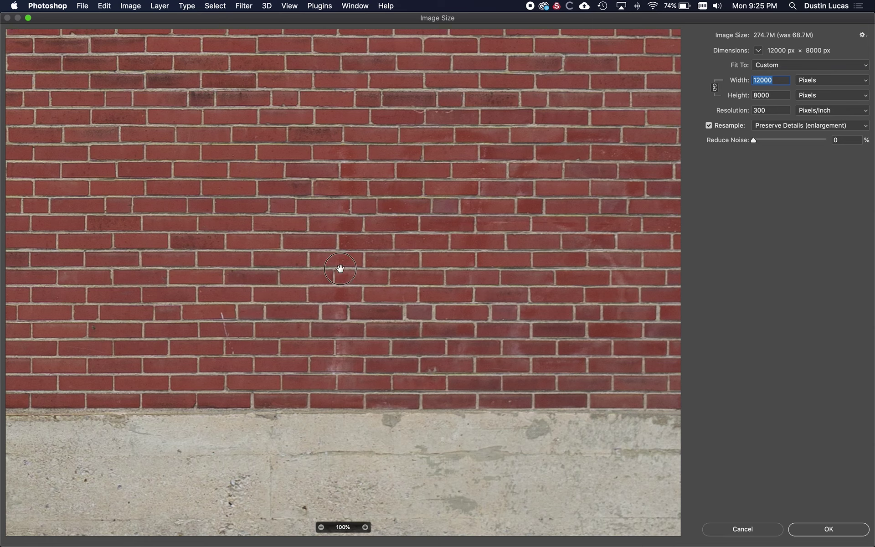
pyautogui.moveTo(340, 268); pyautogui.dragTo(334, 264)
pyautogui.moveTo(142, 248); pyautogui.dragTo(138, 242)
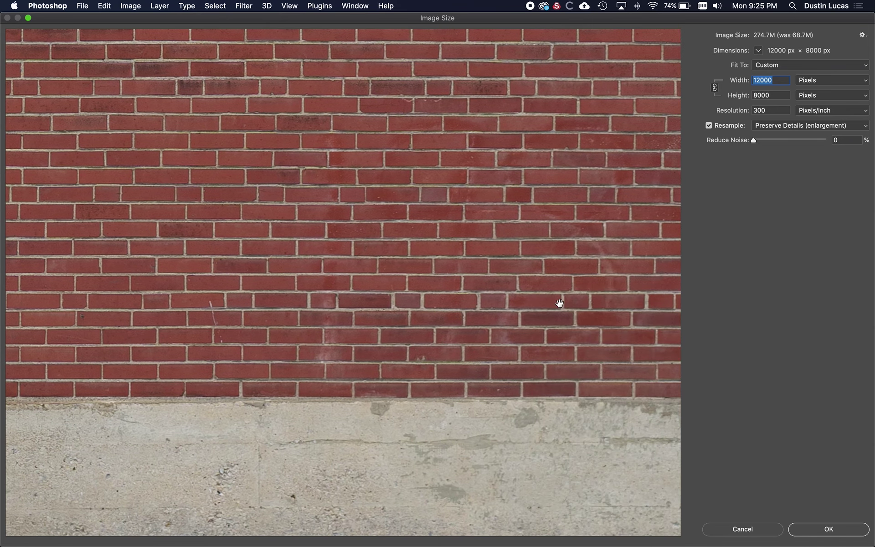
pyautogui.moveTo(225, 248); pyautogui.dragTo(528, 199)
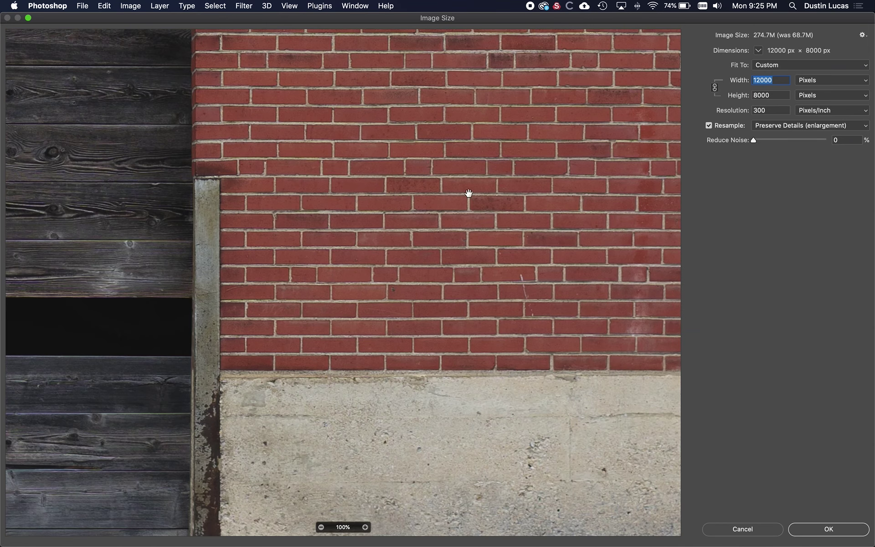
pyautogui.moveTo(468, 193); pyautogui.dragTo(606, 193)
pyautogui.moveTo(302, 209); pyautogui.dragTo(375, 239)
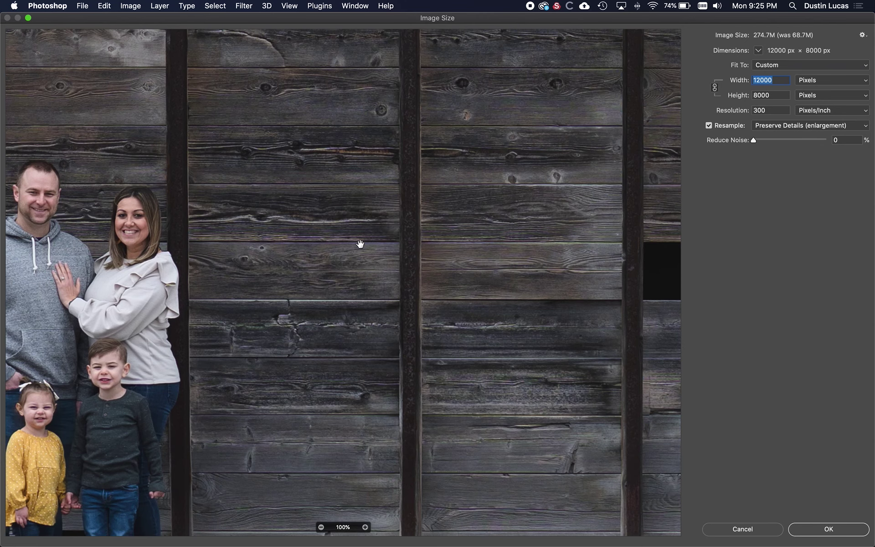
pyautogui.moveTo(401, 294); pyautogui.dragTo(395, 288)
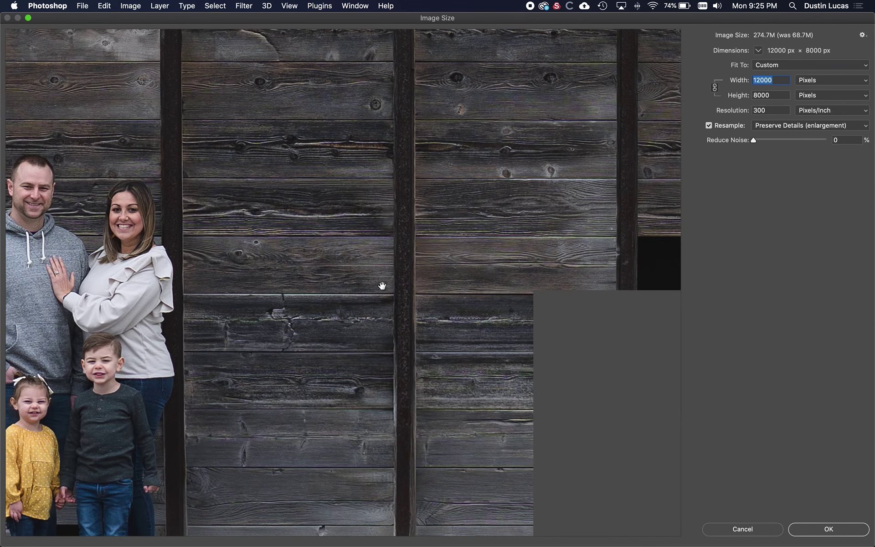
# Step: View the preview at 100% and centre the family, down to their feet
pyautogui.click(201, 282)
pyautogui.click(434, 266)
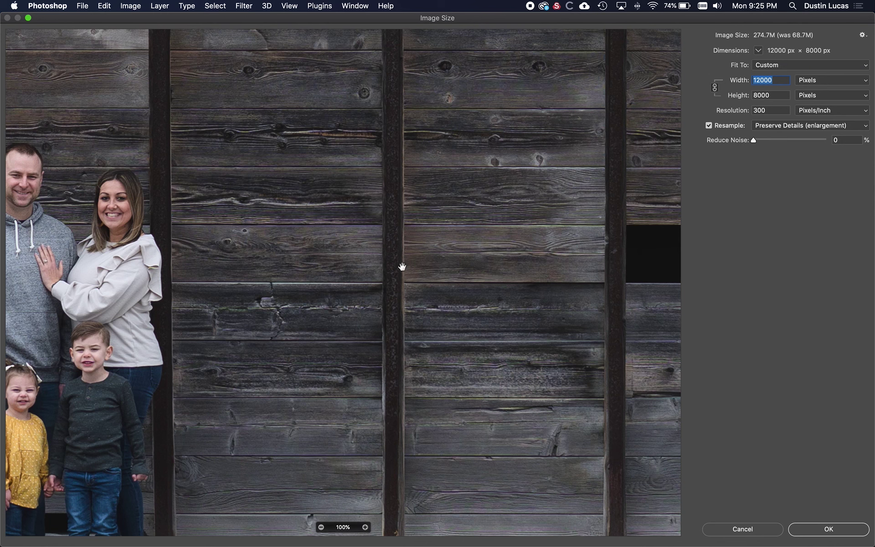
pyautogui.moveTo(119, 285); pyautogui.dragTo(469, 279)
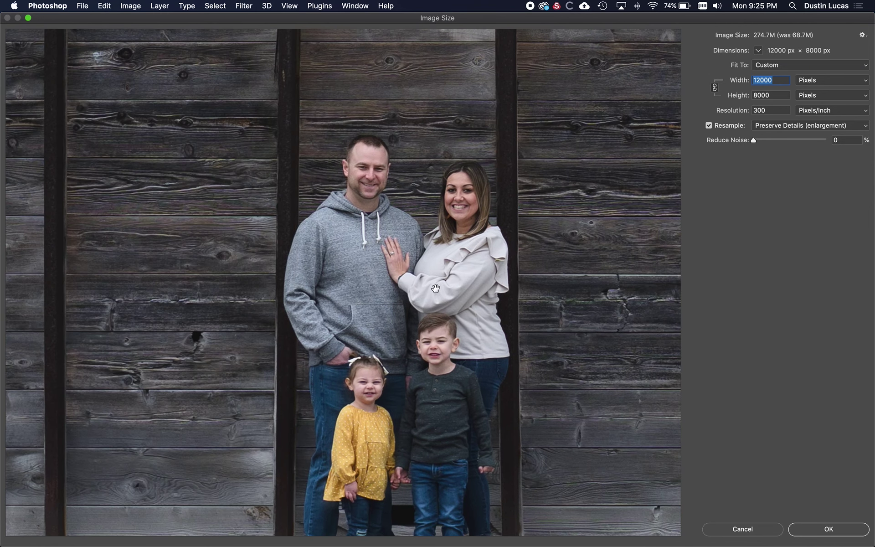
pyautogui.click(362, 237)
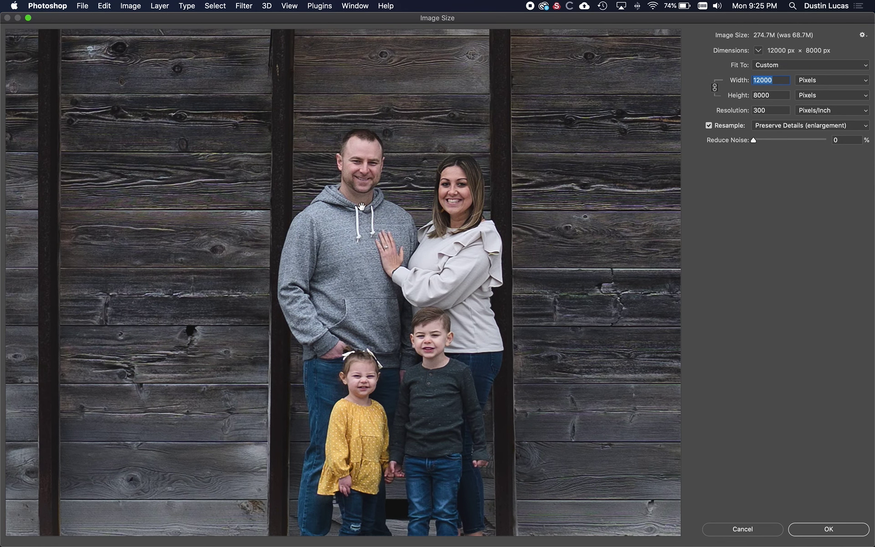
pyautogui.moveTo(400, 261); pyautogui.dragTo(395, 178)
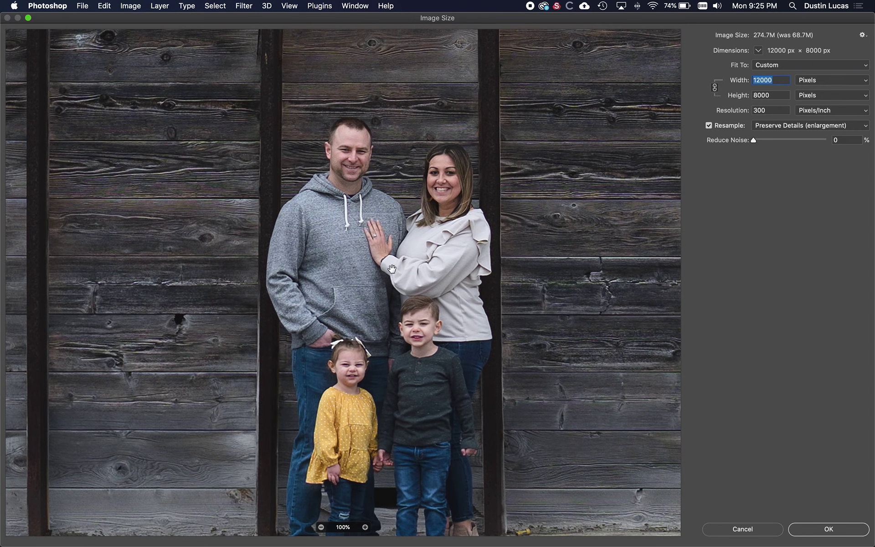
pyautogui.moveTo(377, 288); pyautogui.dragTo(356, 231)
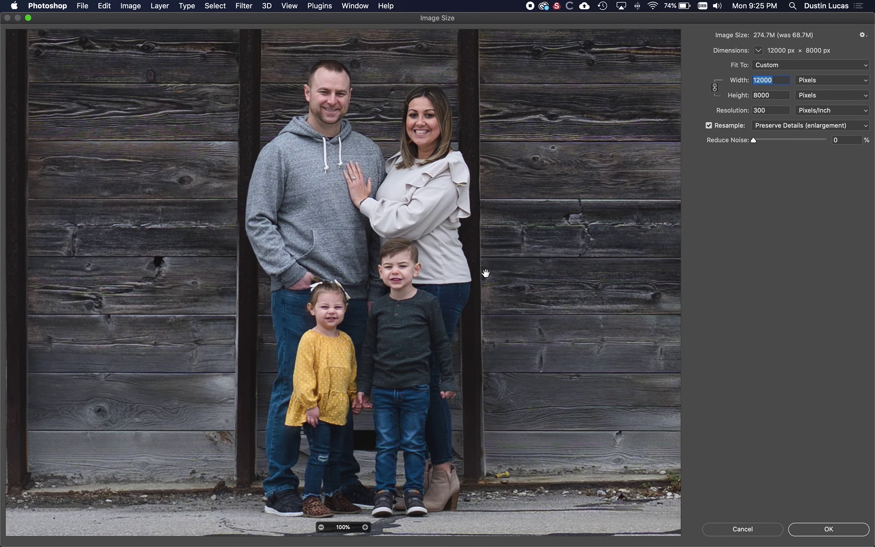
pyautogui.click(802, 126)
pyautogui.click(800, 143)
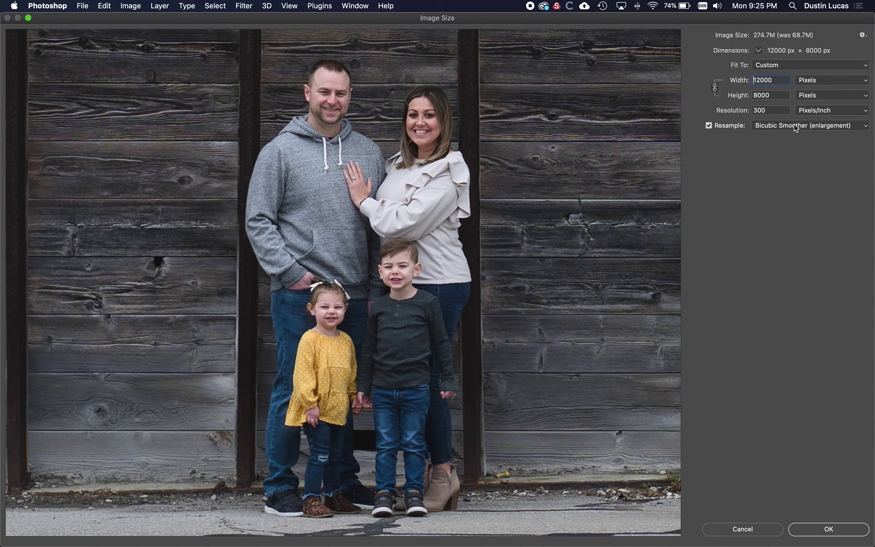
pyautogui.moveTo(795, 126); pyautogui.dragTo(794, 109)
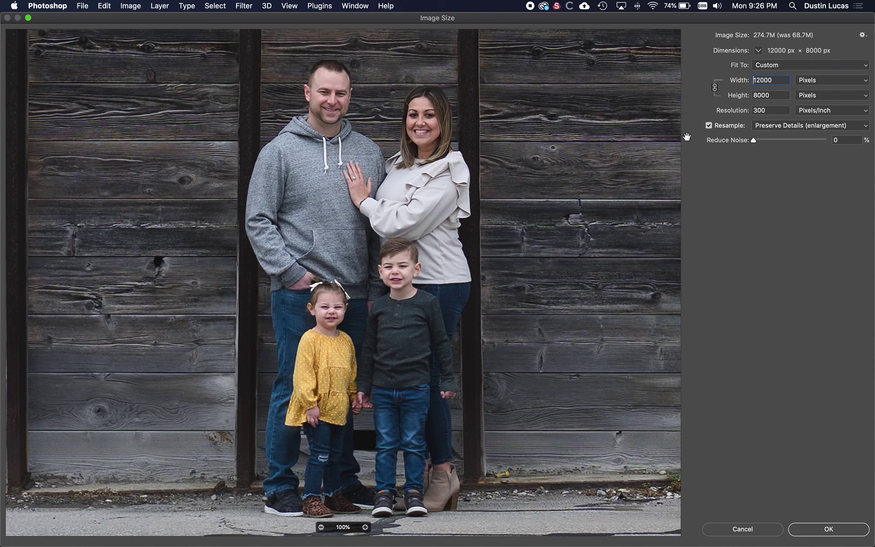
pyautogui.click(774, 128)
pyautogui.click(774, 134)
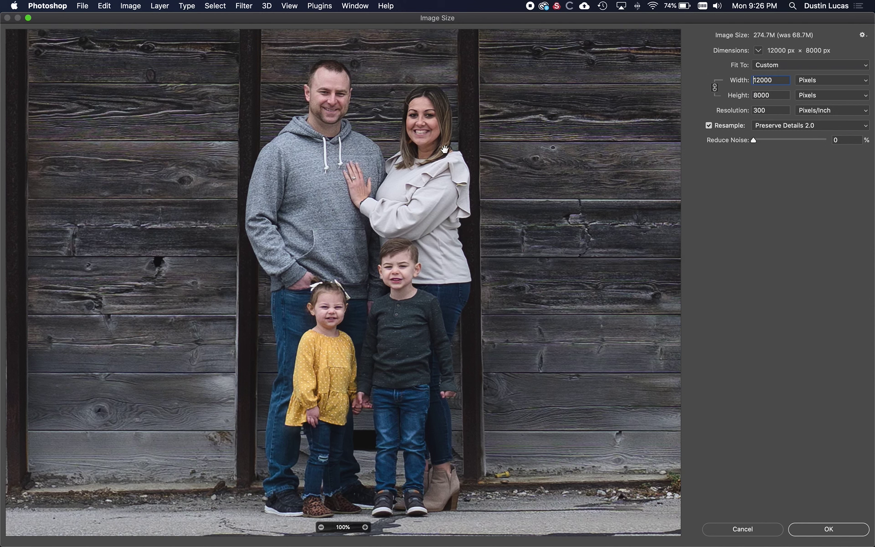
pyautogui.click(782, 126)
pyautogui.click(783, 117)
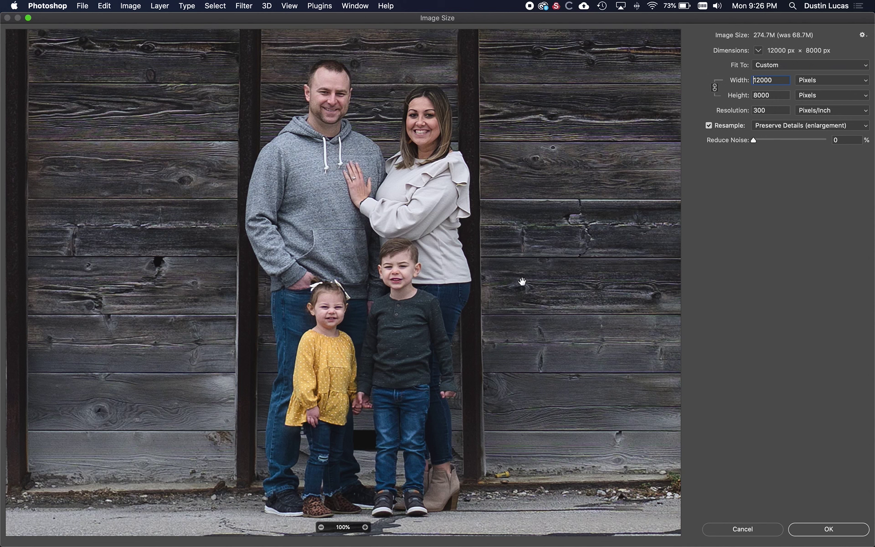
pyautogui.moveTo(754, 141); pyautogui.dragTo(782, 143)
# Step: Compare the 15% Reduce Noise preview with the original, then apply the 12000 × 8000 enlargement
pyautogui.click(426, 134)
pyautogui.click(422, 129)
pyautogui.click(829, 533)
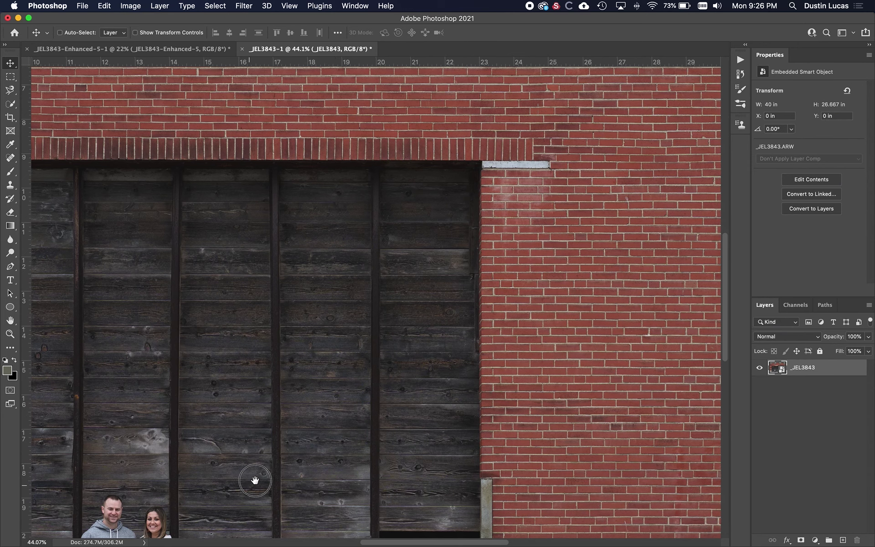
# Step: Fit the resampled original on screen, then zoom it to 100% on the family
pyautogui.moveTo(254, 479); pyautogui.dragTo(509, 288)
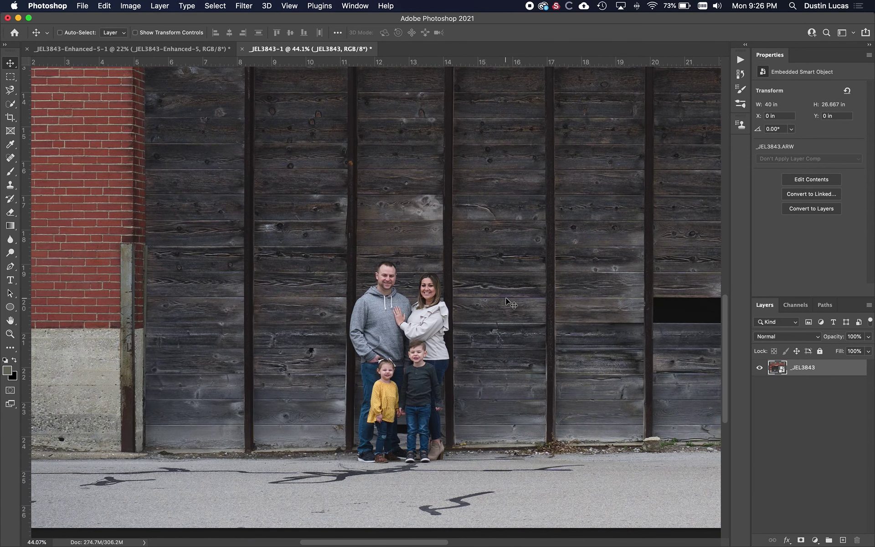
pyautogui.press('super+0')
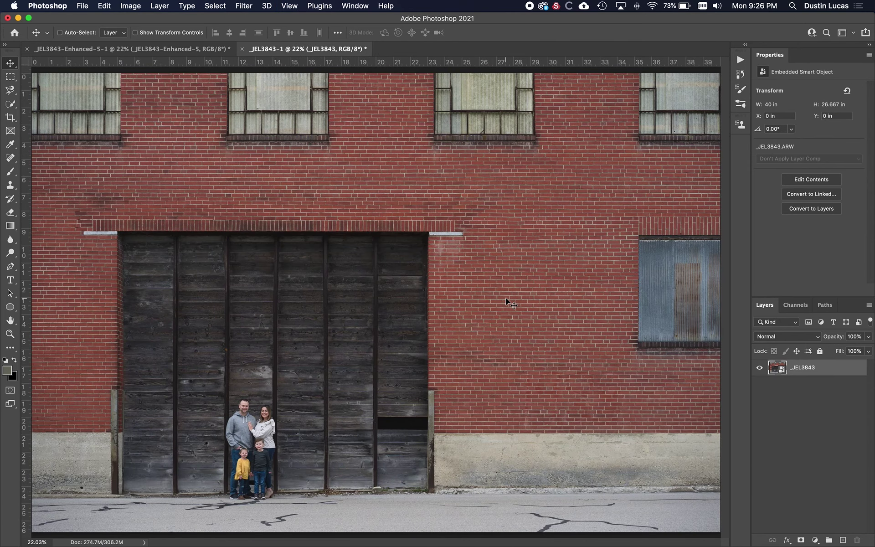
pyautogui.press('super+1')
pyautogui.moveTo(508, 302); pyautogui.dragTo(446, 156)
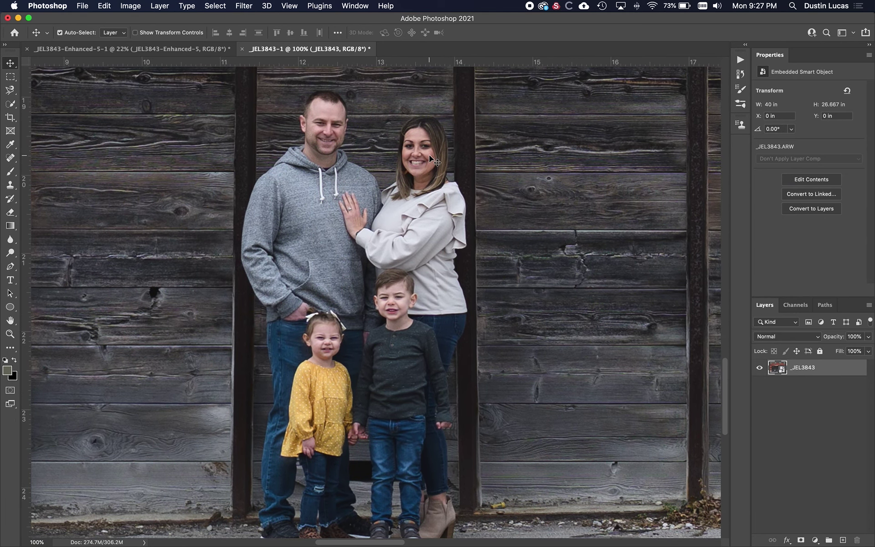
# Step: View the enhanced document at 100% and align it on the family group
pyautogui.hotkey('ctrl', 'Tab')
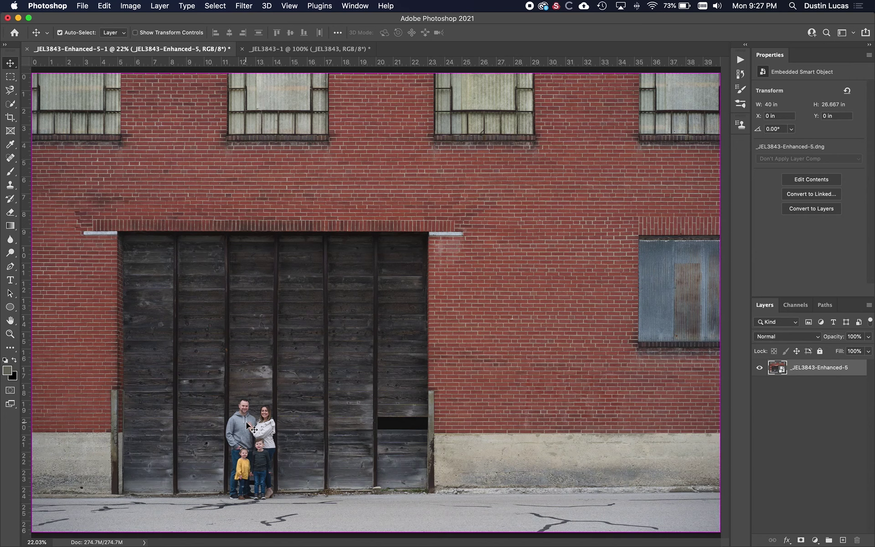
pyautogui.press('super+1')
pyautogui.moveTo(221, 445); pyautogui.dragTo(600, 150)
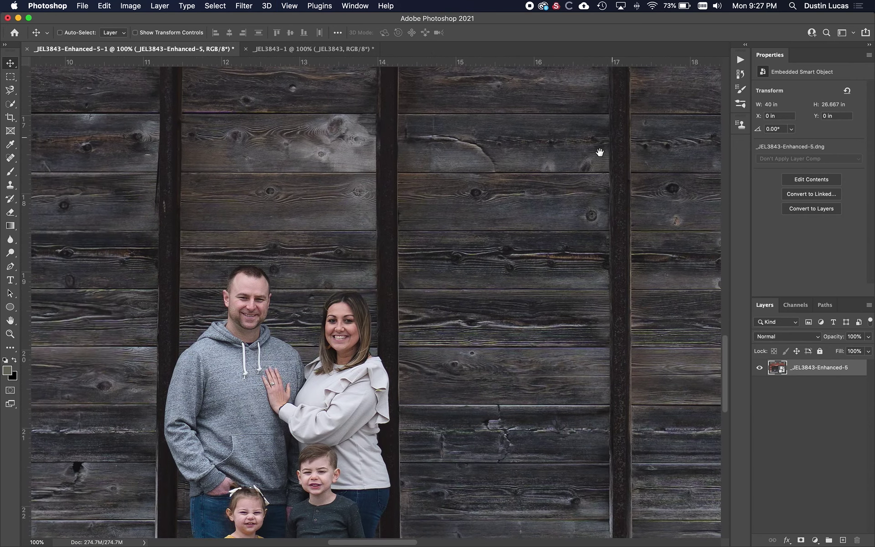
pyautogui.moveTo(350, 332); pyautogui.dragTo(505, 167)
pyautogui.moveTo(455, 299); pyautogui.dragTo(441, 293)
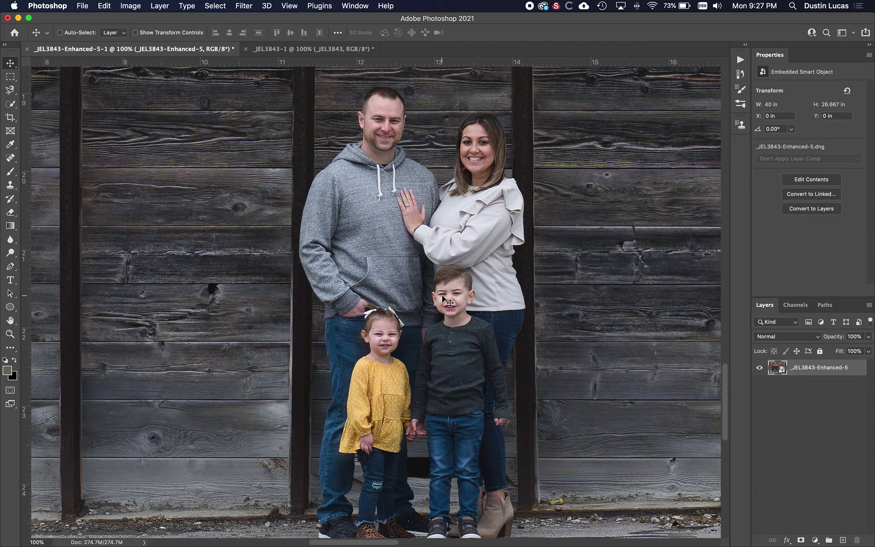
pyautogui.hotkey('ctrl', 'Tab')
pyautogui.hotkey('ctrl', 'Tab')
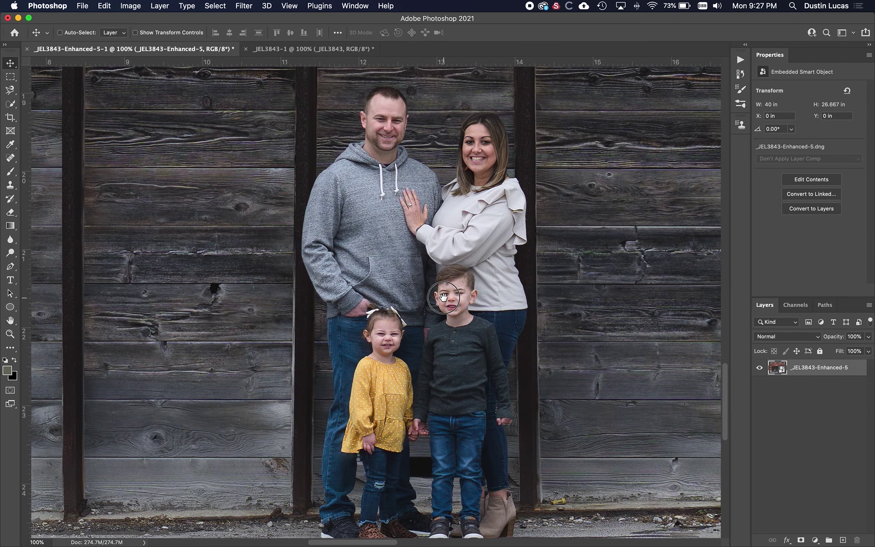
pyautogui.moveTo(441, 297); pyautogui.dragTo(409, 307)
# Step: Flip between original and enhanced documents to compare family detail at matching views
pyautogui.hotkey('ctrl', 'Tab')
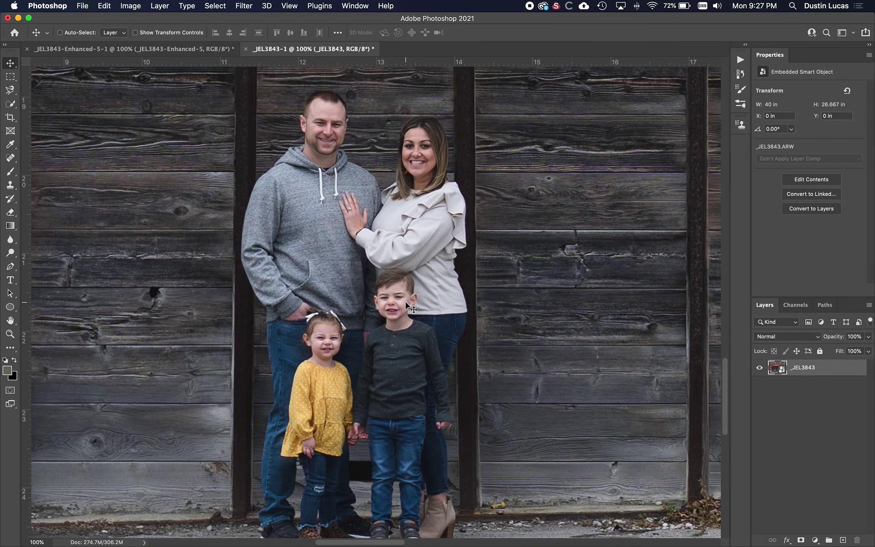
pyautogui.hotkey('ctrl', 'Tab')
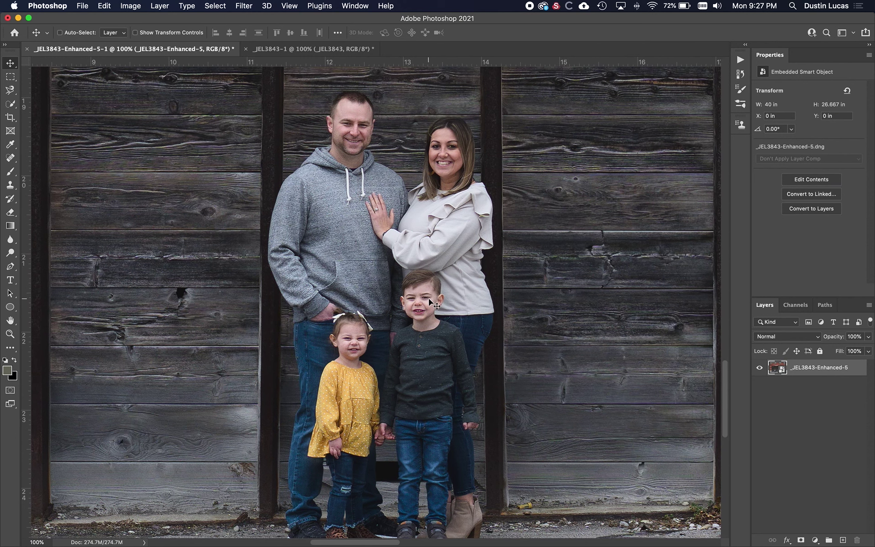
pyautogui.hotkey('ctrl', 'Tab')
pyautogui.scroll(2, 411, 299)
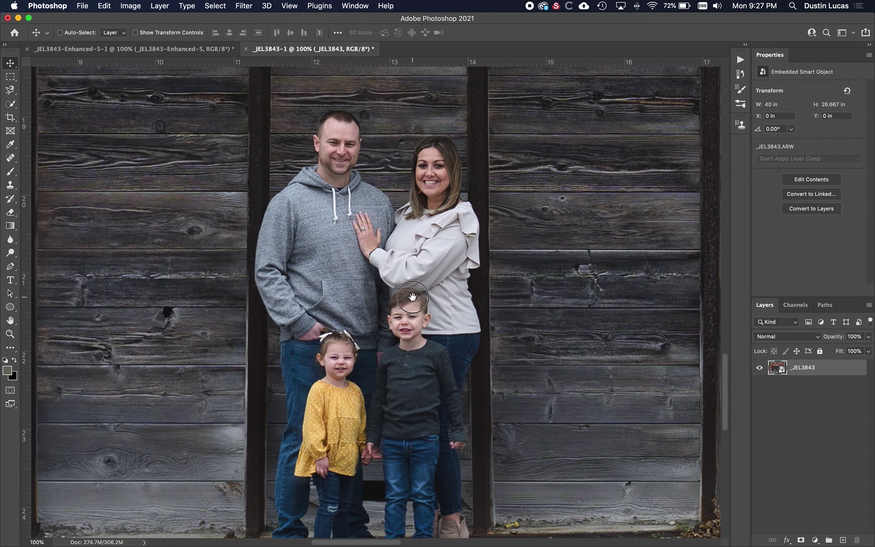
pyautogui.scroll(-2, 413, 288)
pyautogui.hotkey('ctrl', 'Tab')
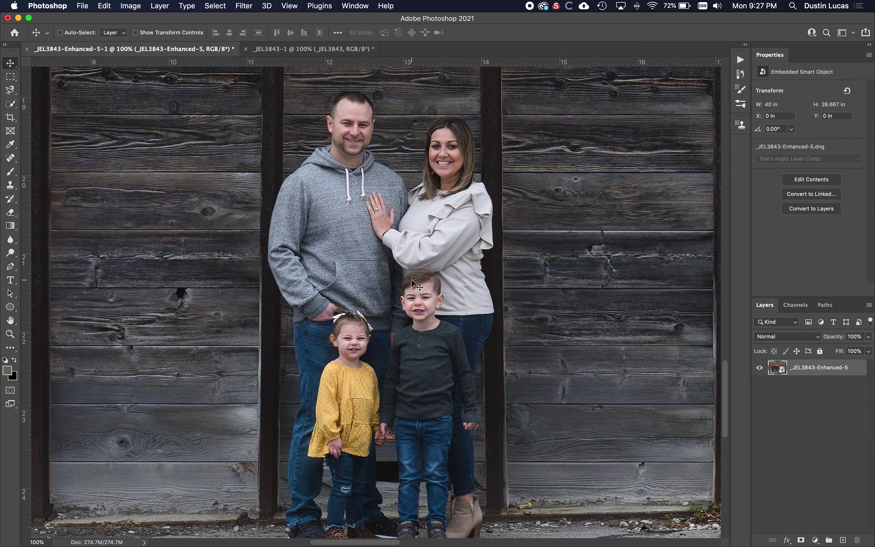
pyautogui.hotkey('ctrl', 'Tab')
pyautogui.moveTo(412, 282); pyautogui.dragTo(415, 279)
pyautogui.scroll(2, 417, 280)
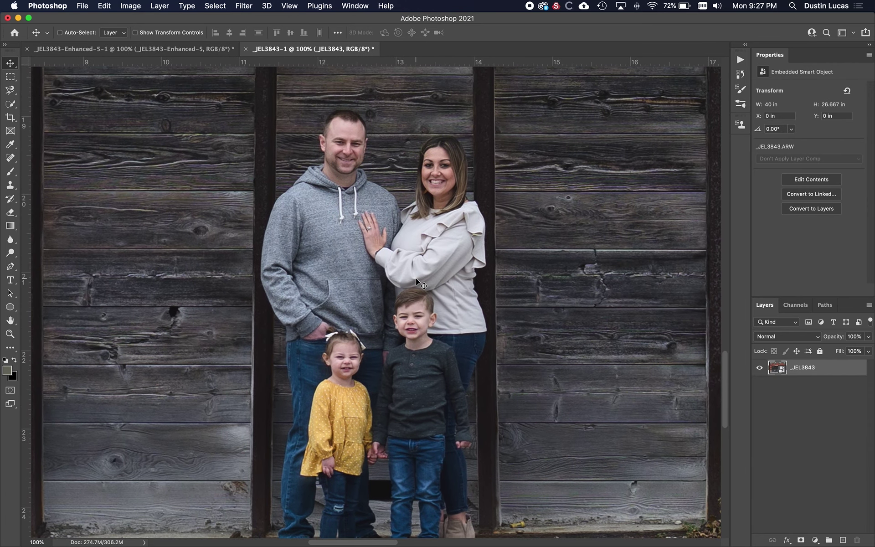
pyautogui.scroll(-2, 416, 280)
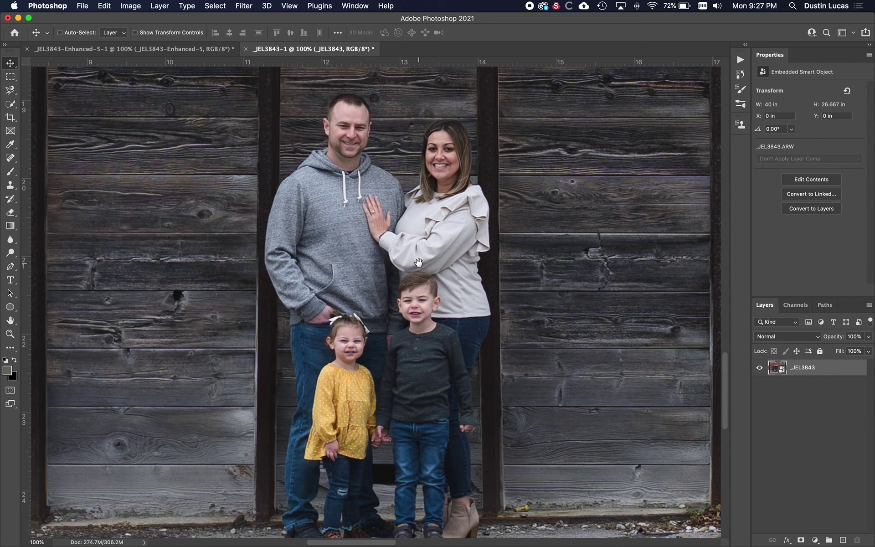
pyautogui.scroll(2, 419, 269)
pyautogui.hotkey('ctrl', 'Tab')
pyautogui.hotkey('ctrl', 'Tab')
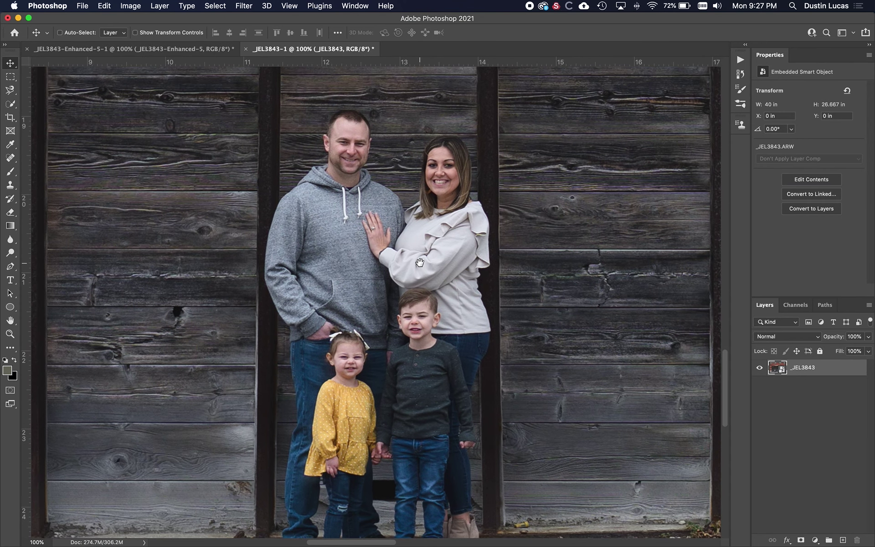
pyautogui.moveTo(420, 263); pyautogui.dragTo(437, 248)
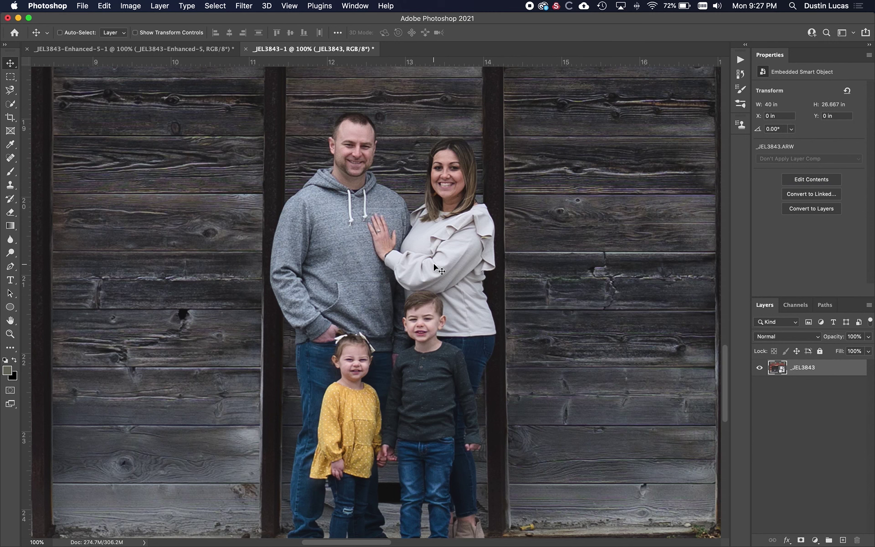
# Step: Keep comparing the two versions while nudging the view, ending on the enhanced photo
pyautogui.hscroll(3, 434, 266)
pyautogui.scroll(-2, 434, 267)
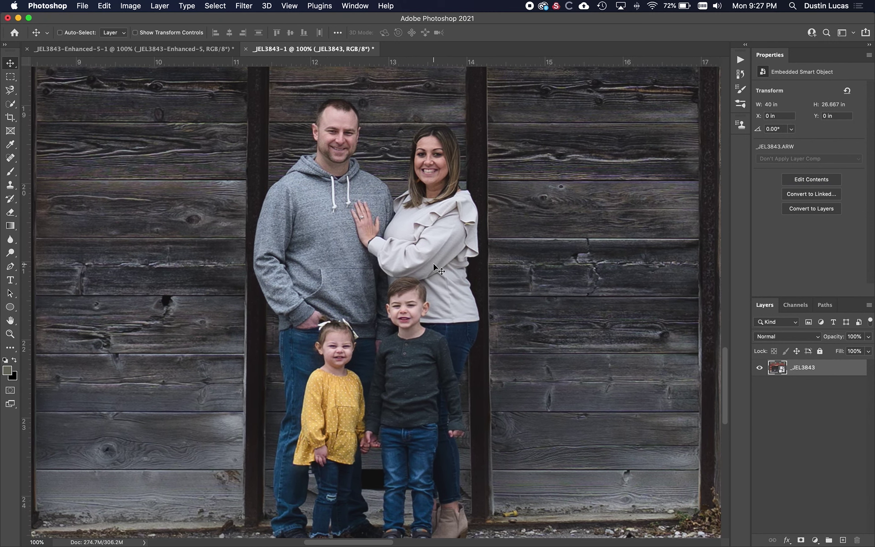
pyautogui.hscroll(-2, 433, 266)
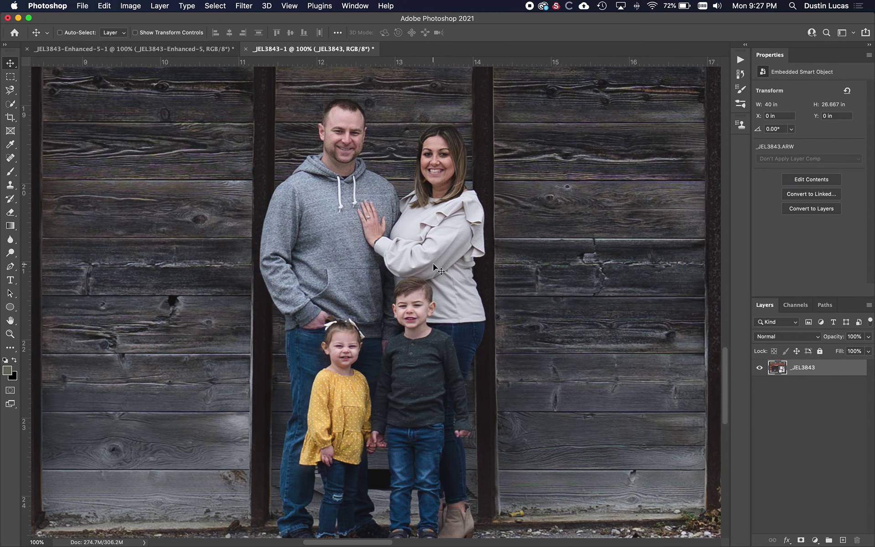
pyautogui.hotkey('ctrl', 'Tab')
pyautogui.hotkey('ctrl', 'Tab')
pyautogui.hscroll(3, 432, 263)
pyautogui.hscroll(-5, 432, 264)
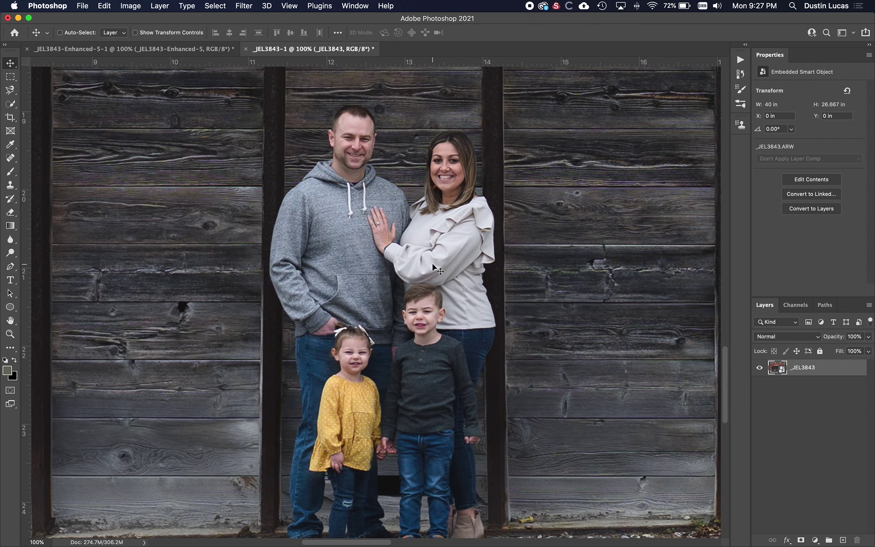
pyautogui.scroll(-2, 432, 264)
pyautogui.hotkey('ctrl', 'Tab')
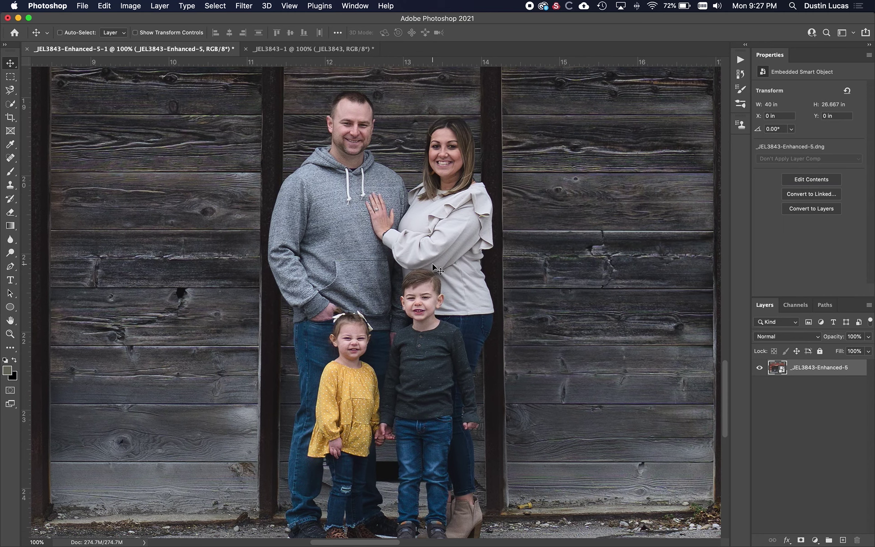
pyautogui.hotkey('ctrl', 'Tab')
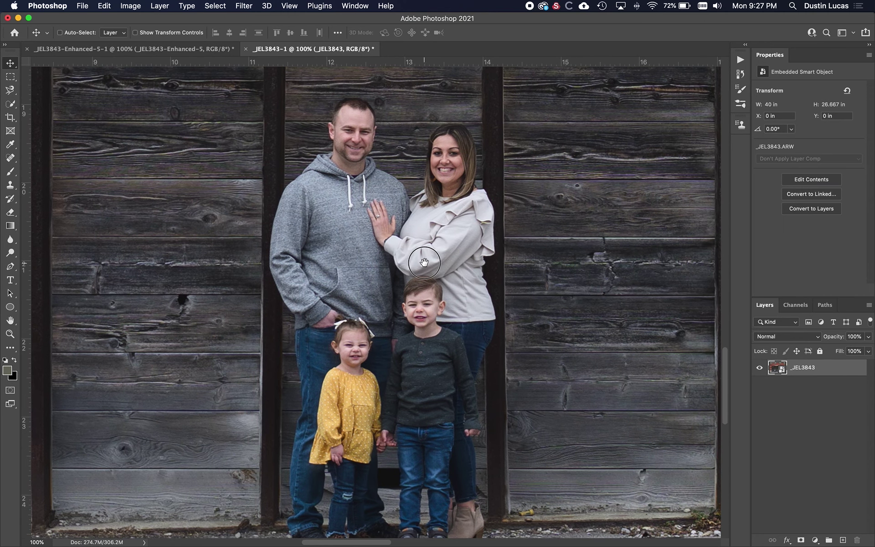
pyautogui.moveTo(424, 263); pyautogui.dragTo(424, 258)
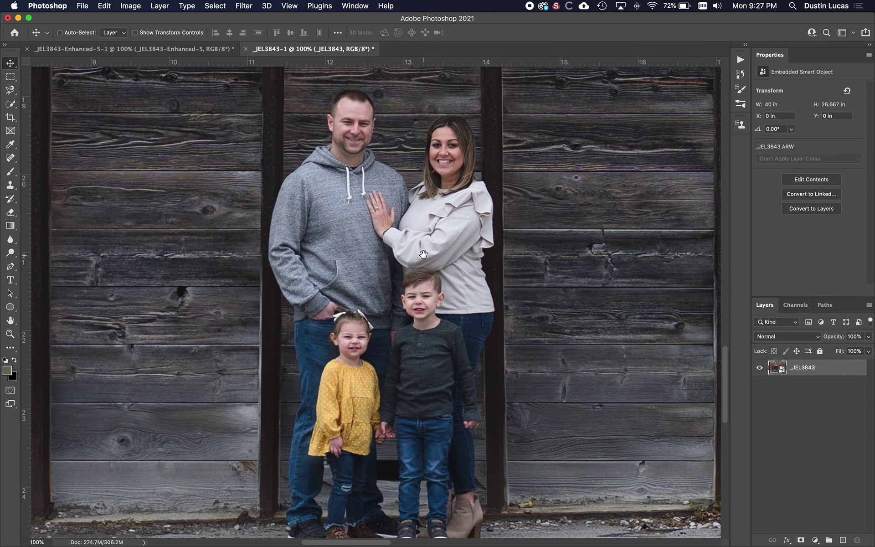
pyautogui.hotkey('ctrl', 'Tab')
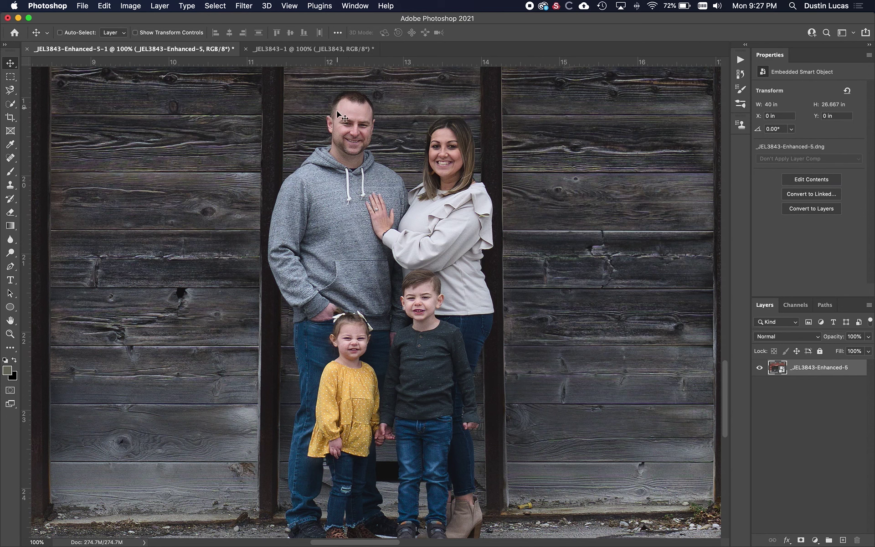
pyautogui.hotkey('ctrl', 'Tab')
pyautogui.hotkey('ctrl', 'Tab')
pyautogui.hotkey('ctrl', 'Tab')
pyautogui.hotkey('ctrl', 'Tab')
pyautogui.hotkey('ctrl', 'Tab')
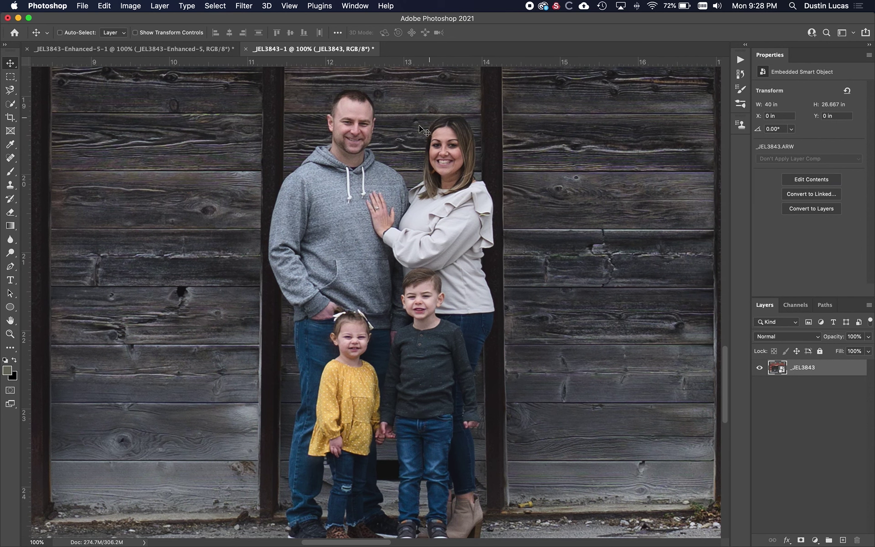
pyautogui.press('super')
pyautogui.hotkey('ctrl', 'Tab')
pyautogui.hotkey('ctrl', 'Tab')
pyautogui.hotkey('ctrl', 'Tab')
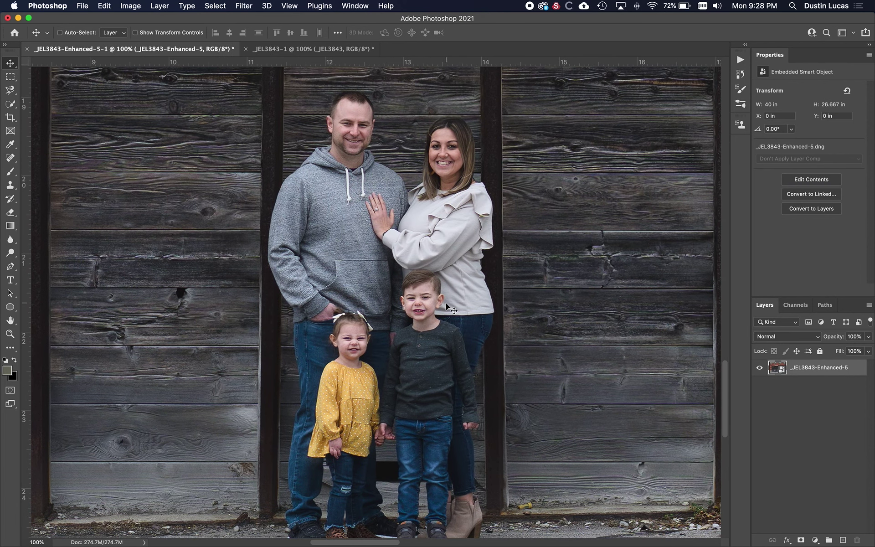
pyautogui.scroll(10, 446, 302)
pyautogui.hscroll(-15, 446, 303)
# Step: Pan the enhanced and original documents to the brick-and-wood wall corner
pyautogui.hscroll(1, 319, 293)
pyautogui.press('super')
pyautogui.hotkey('ctrl', 'Tab')
pyautogui.hscroll(-10, 371, 256)
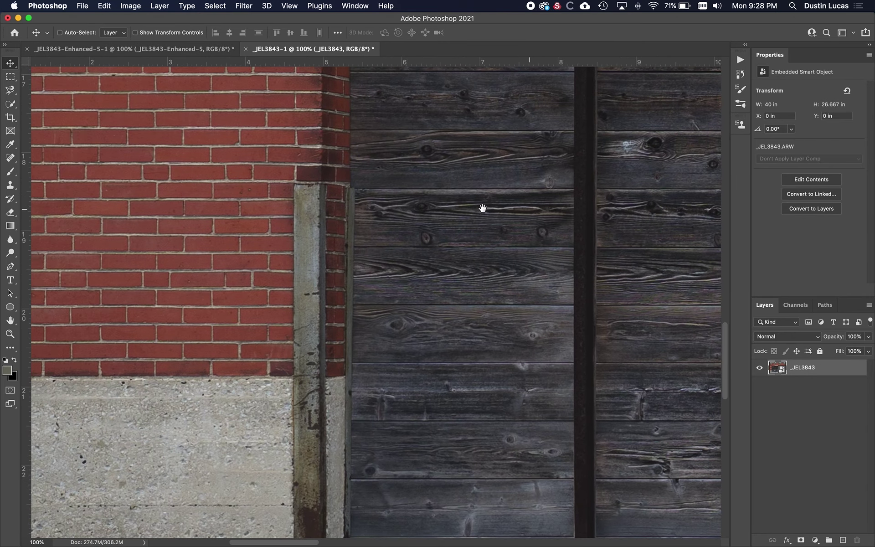
pyautogui.moveTo(483, 208); pyautogui.dragTo(469, 341)
pyautogui.hotkey('ctrl', 'Tab')
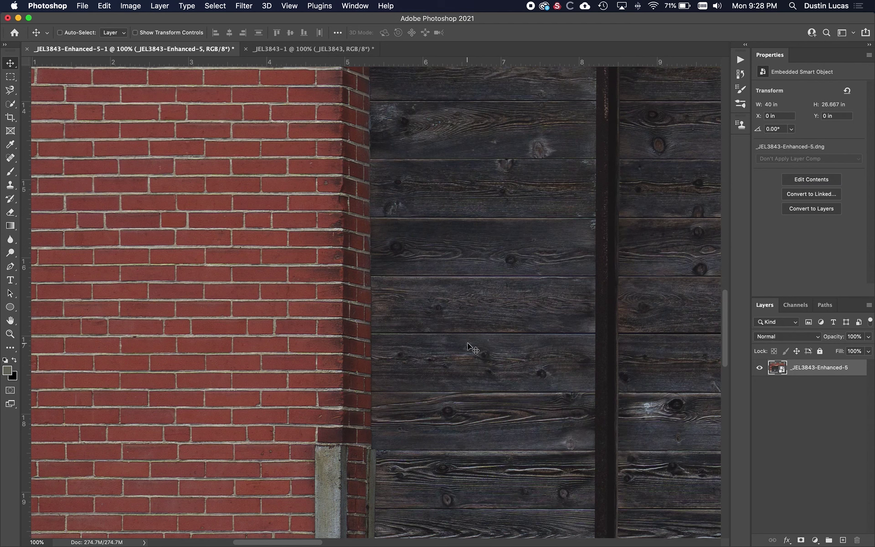
pyautogui.hotkey('ctrl', 'Tab')
pyautogui.moveTo(416, 283); pyautogui.dragTo(484, 267)
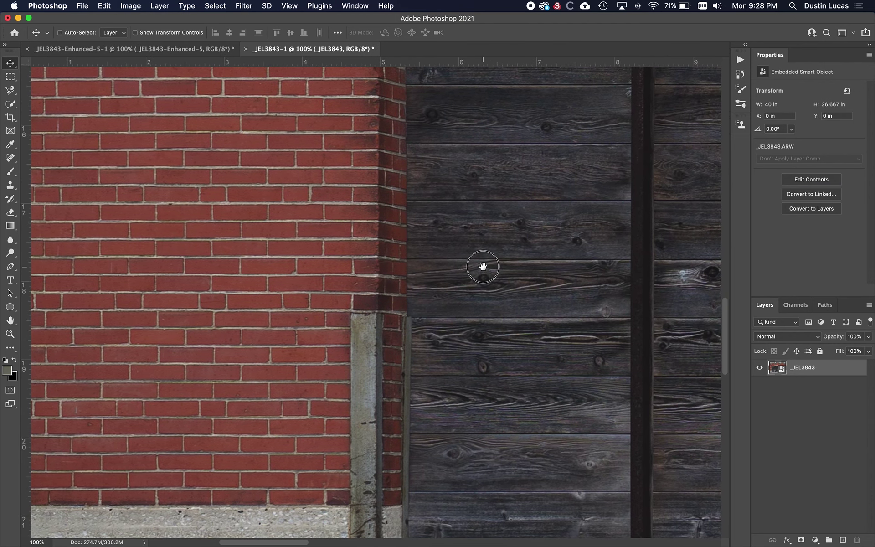
# Step: Match both views on the brick corner and flip between them, ending on the enhanced one
pyautogui.hotkey('ctrl', 'Tab')
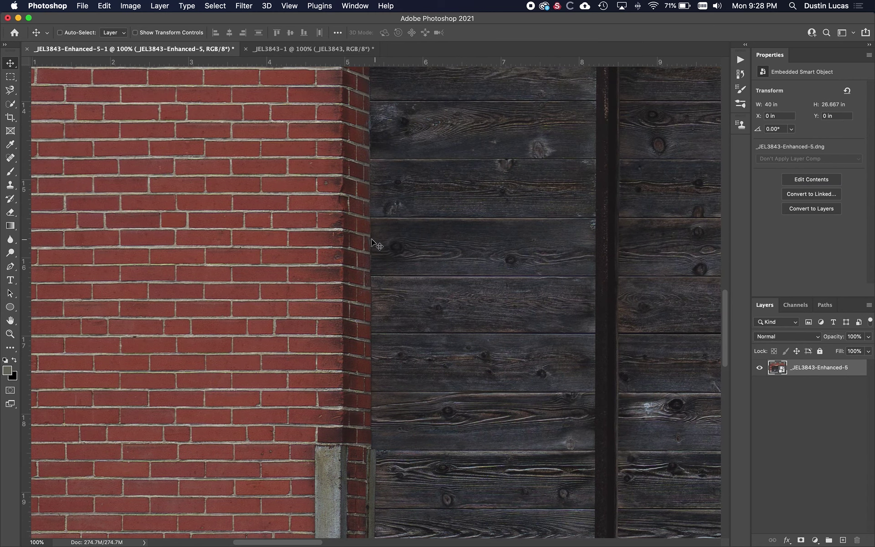
pyautogui.moveTo(357, 239); pyautogui.dragTo(392, 237)
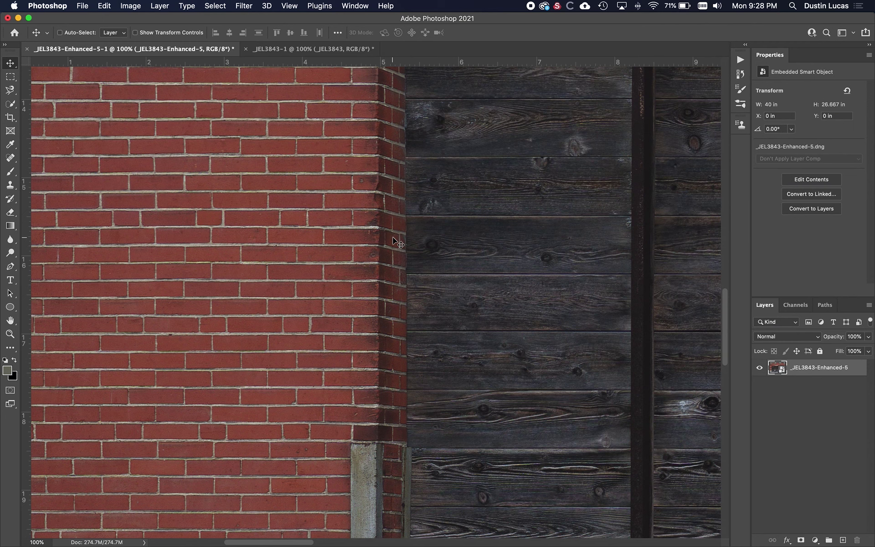
pyautogui.hotkey('ctrl', 'Tab')
pyautogui.hotkey('ctrl', 'Tab')
pyautogui.hotkey('ctrl', 'Tab')
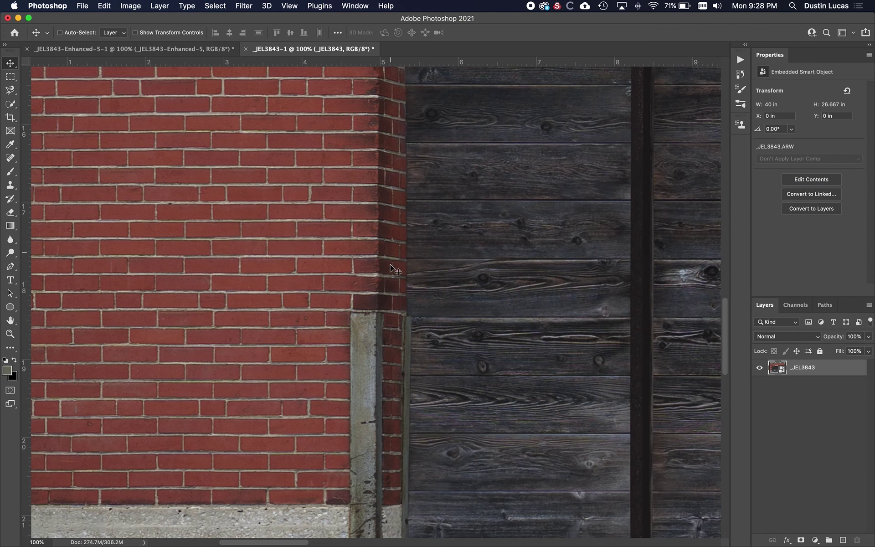
pyautogui.moveTo(389, 273); pyautogui.dragTo(389, 308)
pyautogui.hotkey('ctrl', 'Tab')
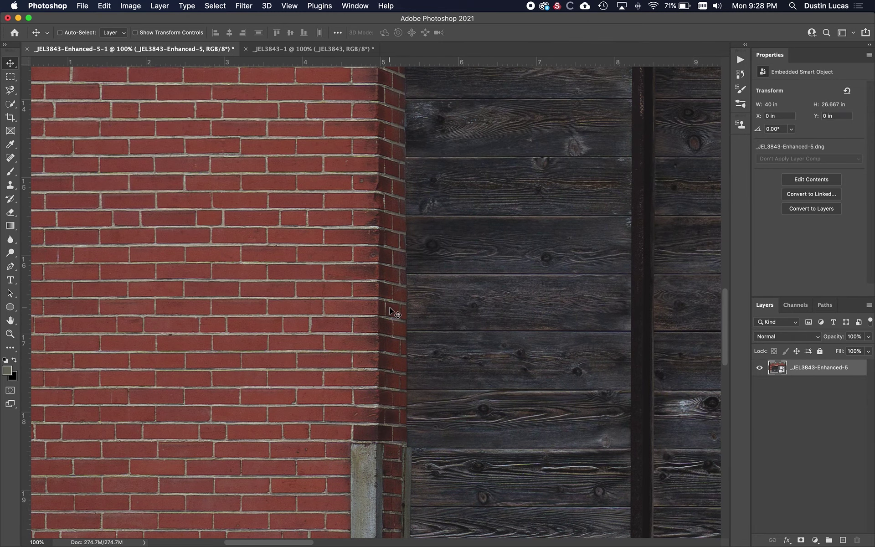
pyautogui.hotkey('ctrl', 'Tab')
pyautogui.moveTo(391, 367); pyautogui.dragTo(385, 452)
pyautogui.hotkey('ctrl', 'Tab')
pyautogui.hotkey('ctrl', 'Tab')
pyautogui.hotkey('ctrl', 'Tab')
pyautogui.hotkey('ctrl', 'Tab')
pyautogui.hotkey('ctrl', 'Tab')
pyautogui.hotkey('ctrl', 'Tab')
pyautogui.hotkey('ctrl', 'Tab')
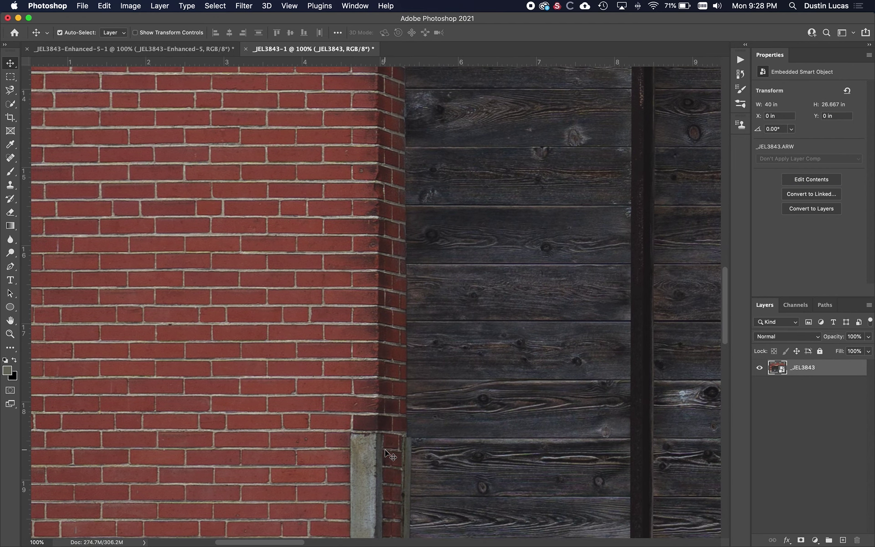
pyautogui.hotkey('ctrl', 'Tab')
pyautogui.hotkey('ctrl', 'Tab')
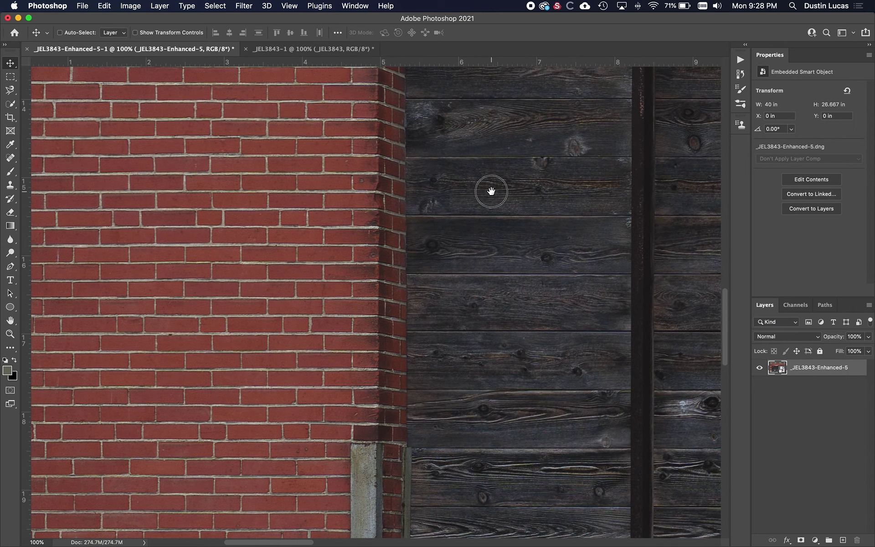
pyautogui.hscroll(15, 491, 191)
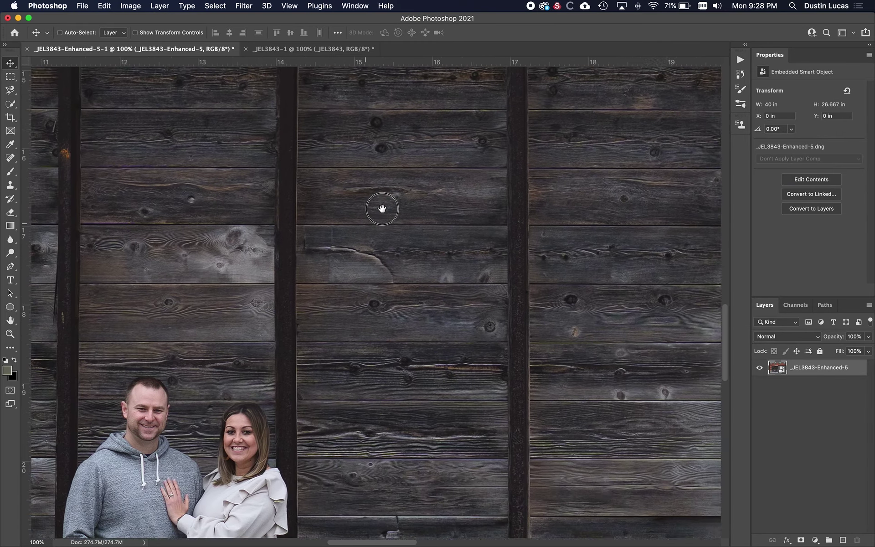
pyautogui.scroll(-10, 391, 203)
pyautogui.hscroll(-10, 391, 203)
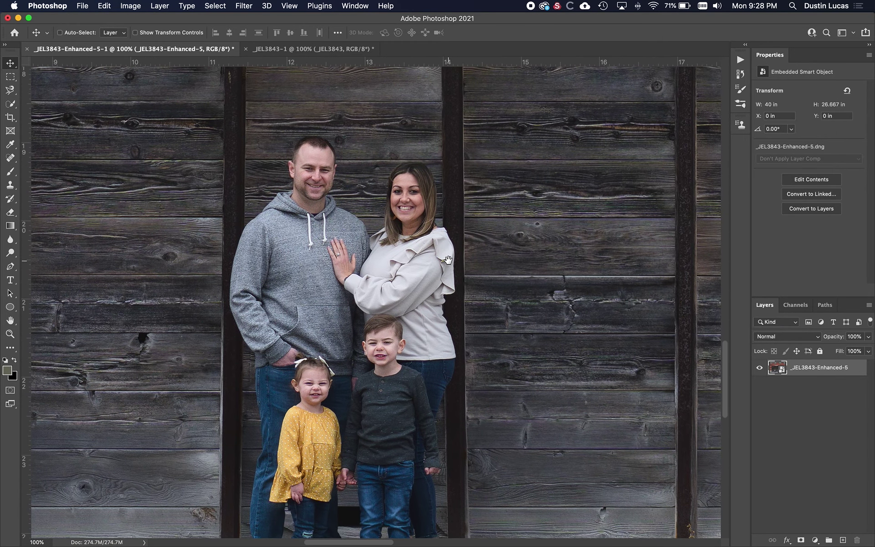
pyautogui.hotkey('ctrl', 'Tab')
pyautogui.hscroll(10, 397, 293)
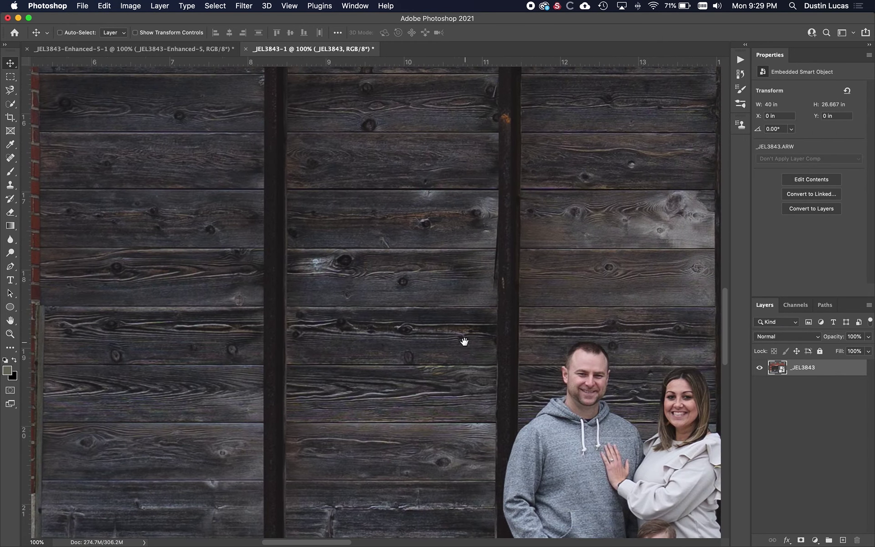
pyautogui.scroll(-10, 464, 341)
pyautogui.hscroll(8, 464, 342)
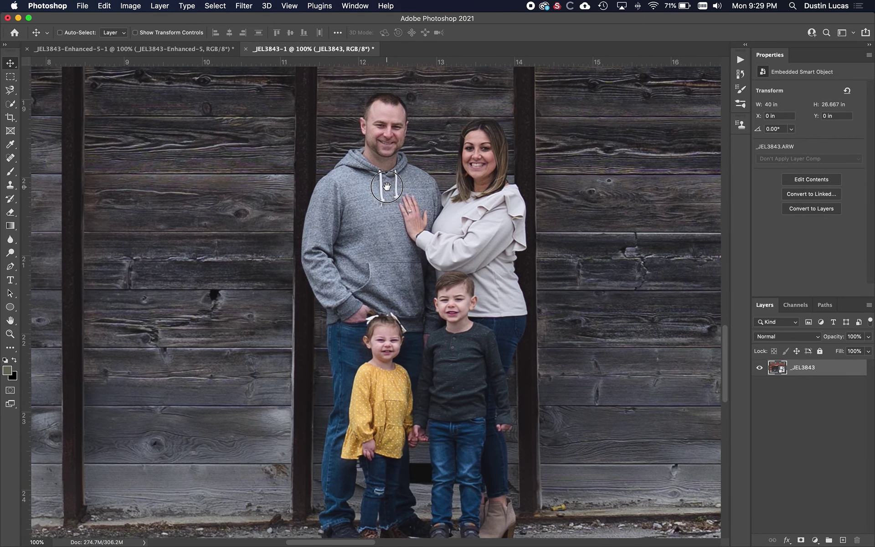
pyautogui.moveTo(387, 186)
pyautogui.mouseDown()
pyautogui.moveTo(381, 182)
pyautogui.moveTo(387, 206)
pyautogui.moveTo(420, 185)
pyautogui.moveTo(388, 207)
pyautogui.moveTo(410, 188)
pyautogui.moveTo(396, 196)
pyautogui.mouseUp()
pyautogui.hotkey('ctrl', 'Tab')
pyautogui.scroll(3, 396, 196)
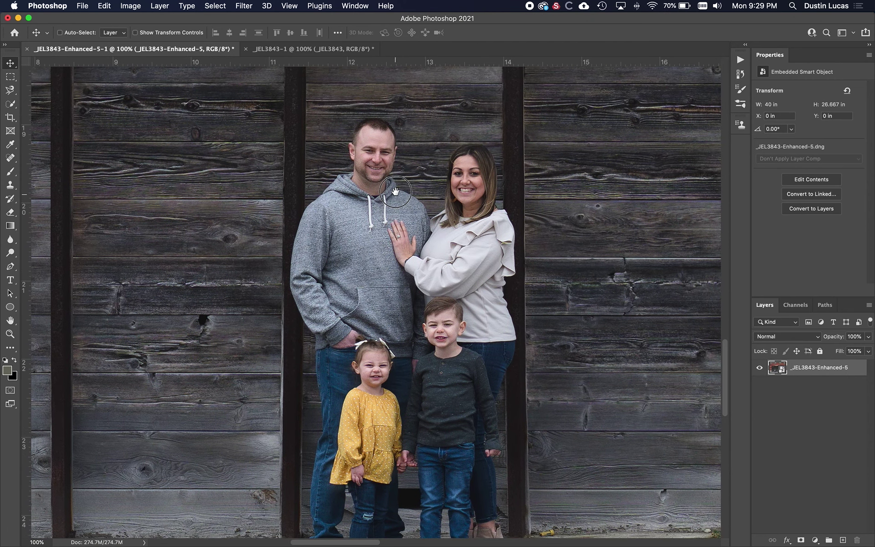
pyautogui.scroll(-5, 397, 187)
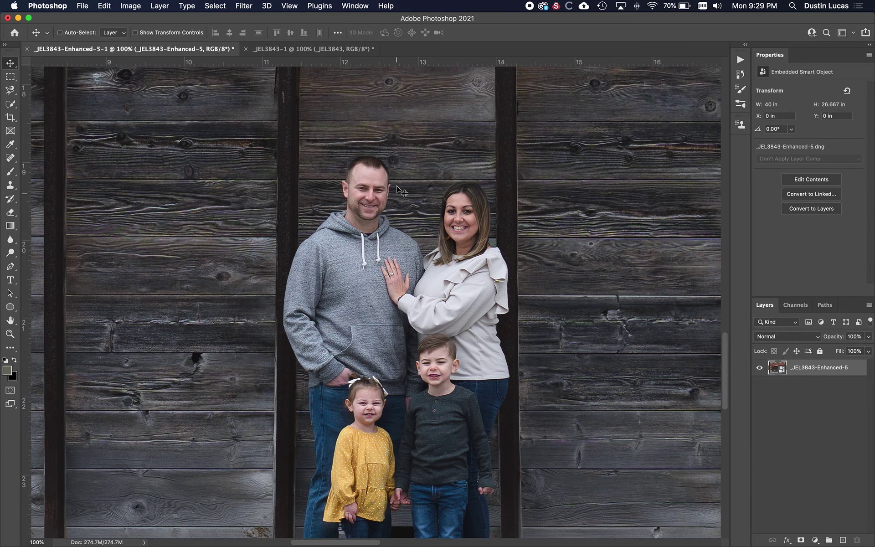
pyautogui.scroll(2, 397, 187)
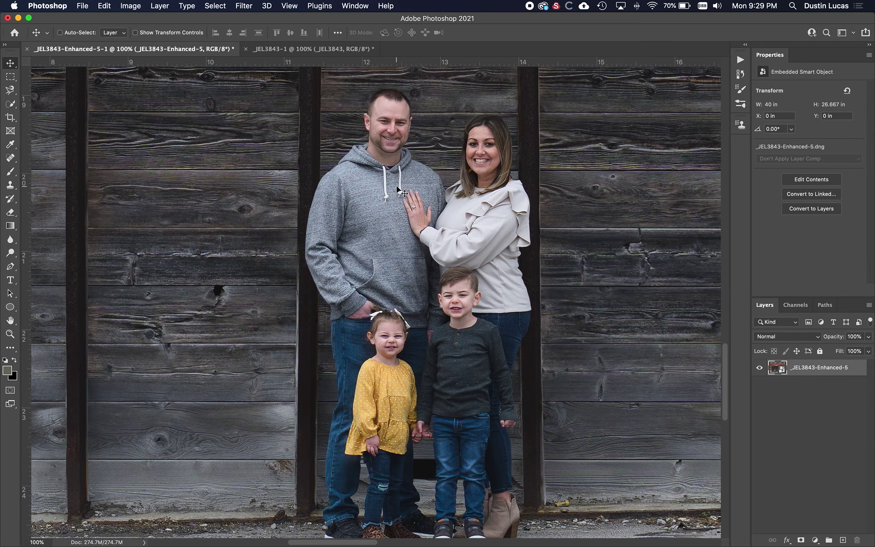
pyautogui.hotkey('ctrl', 'Tab')
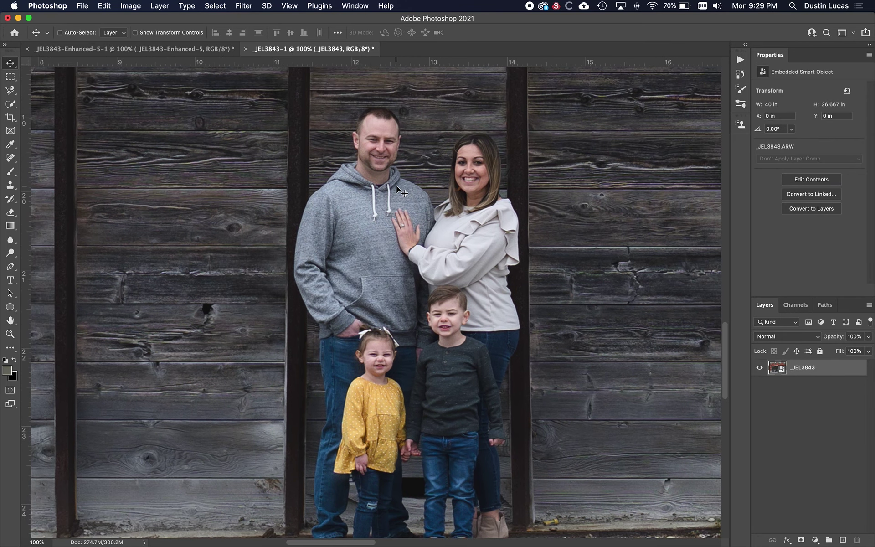
pyautogui.hotkey('ctrl', 'Tab')
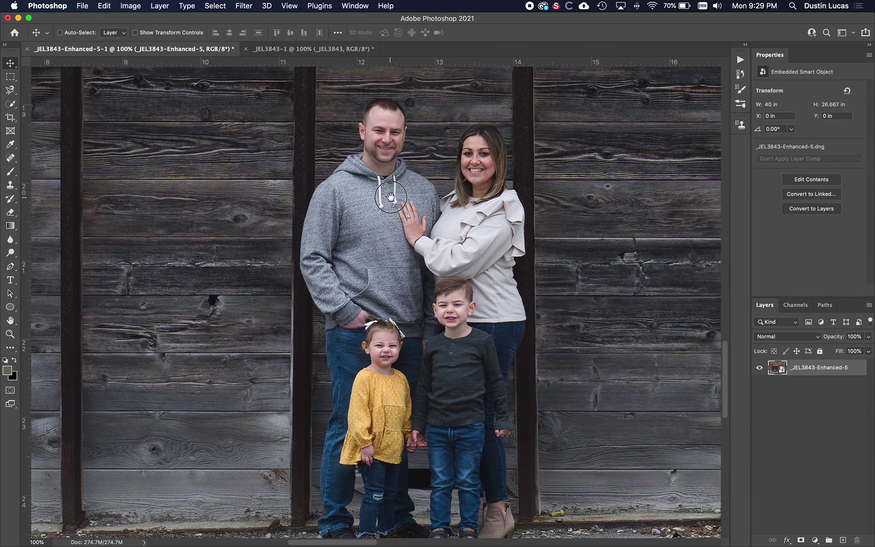
pyautogui.hotkey('ctrl', 'Tab')
pyautogui.hotkey('ctrl', 'Tab')
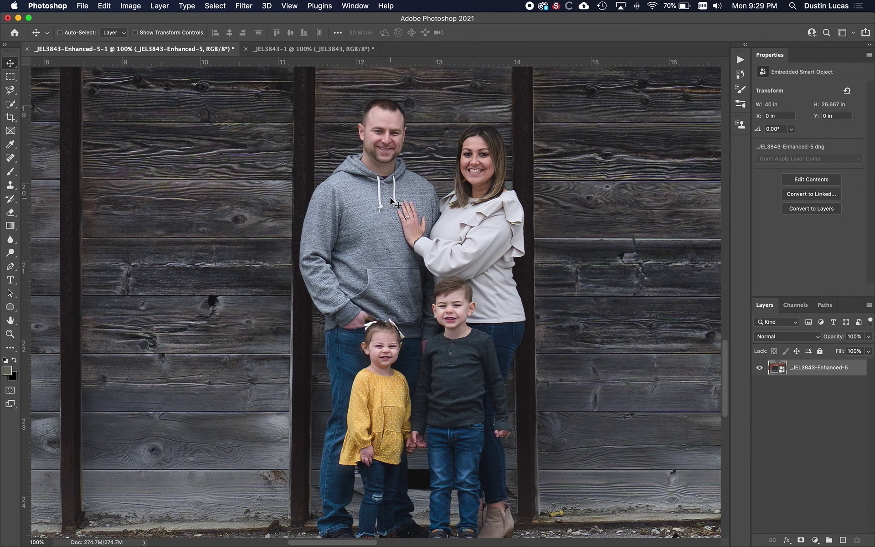
pyautogui.moveTo(391, 200); pyautogui.dragTo(388, 201)
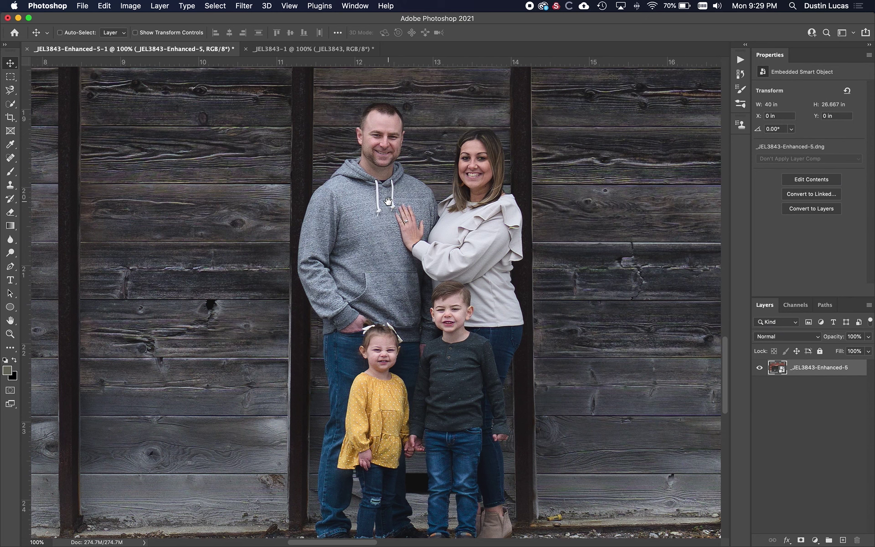
pyautogui.hotkey('ctrl', 'Tab')
pyautogui.hotkey('ctrl', 'Tab')
pyautogui.hotkey('ctrl', 'Tab')
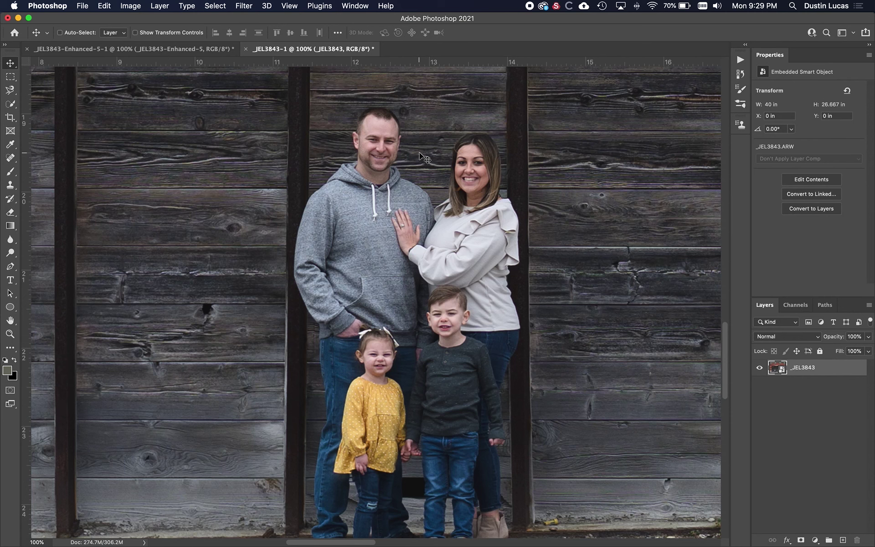
pyautogui.hotkey('ctrl', 'Tab')
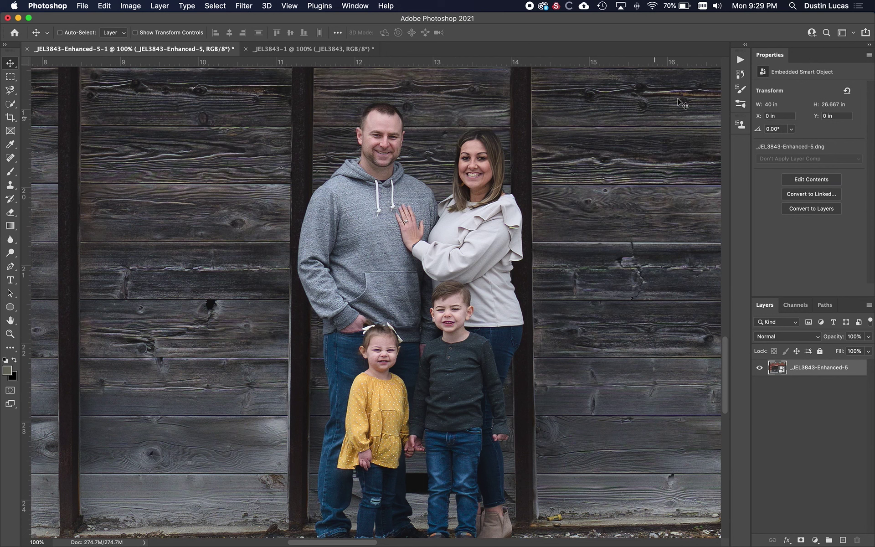
pyautogui.click(741, 60)
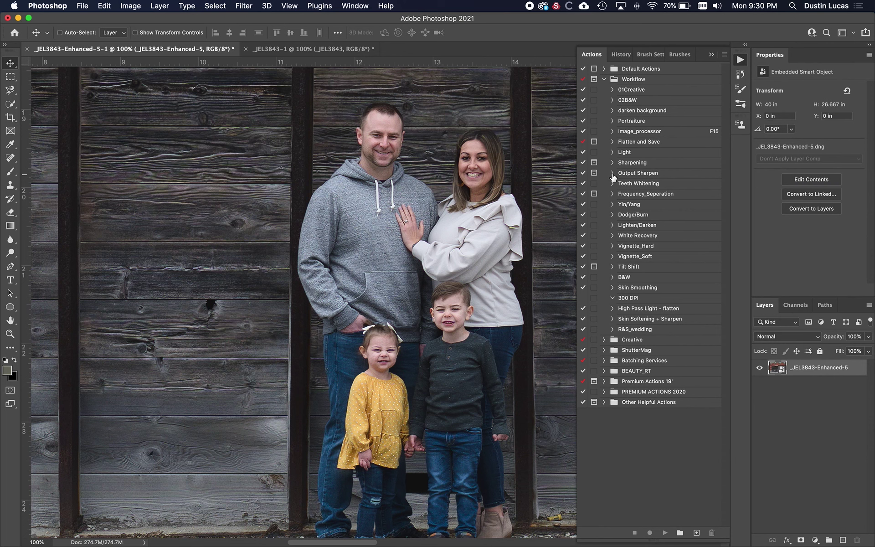
# Step: Peek at the photo layer's Blending Options, cancel, then open the smart object in Camera Raw
pyautogui.doubleClick(774, 363)
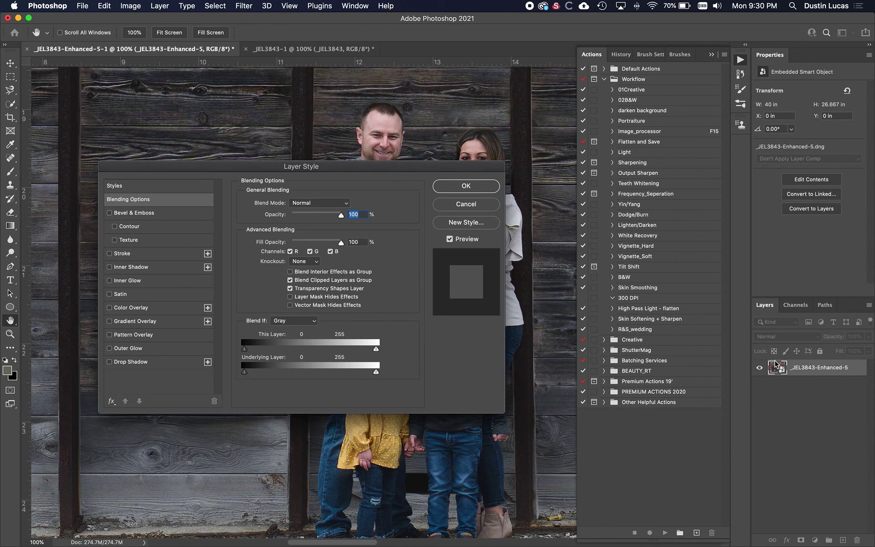
pyautogui.click(463, 204)
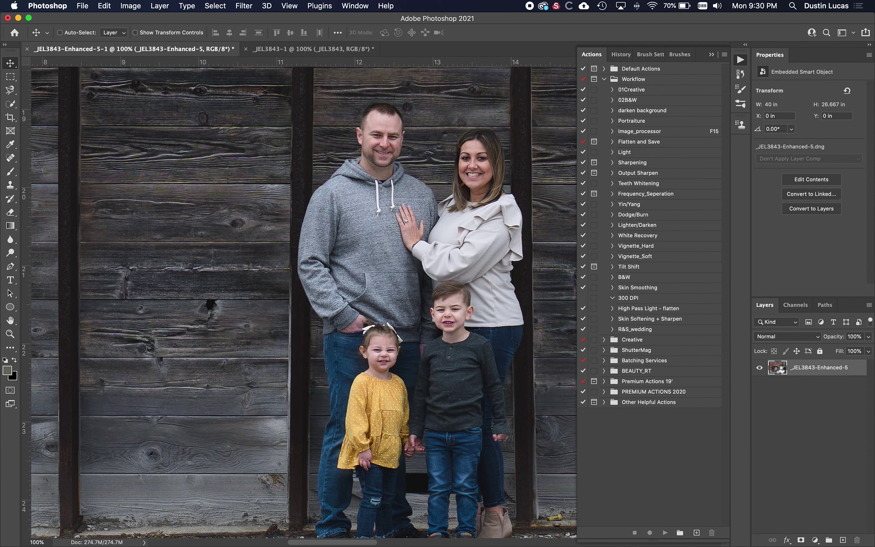
pyautogui.doubleClick(780, 370)
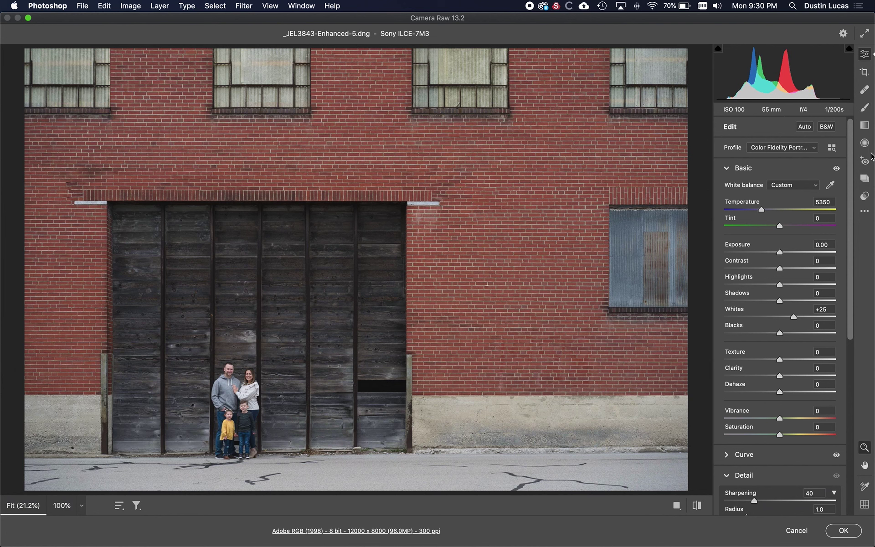
# Step: Review the Graduated Filter and Detail settings (Sharpening 40) and close Camera Raw unchanged
pyautogui.click(869, 126)
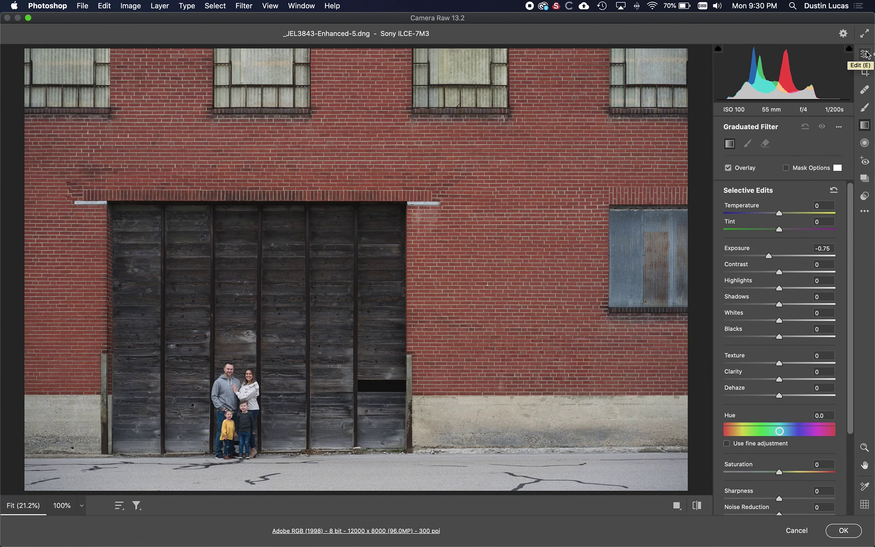
pyautogui.click(866, 55)
pyautogui.scroll(-10, 784, 356)
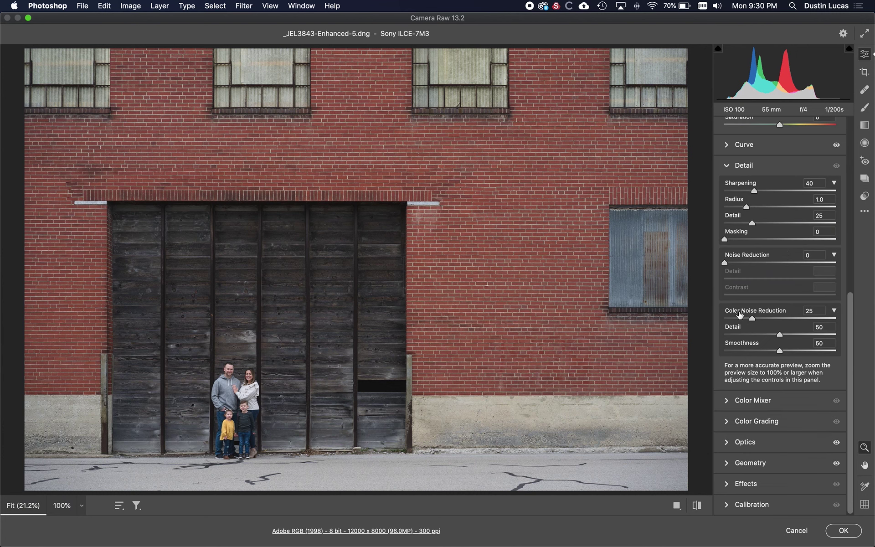
pyautogui.scroll(2, 784, 355)
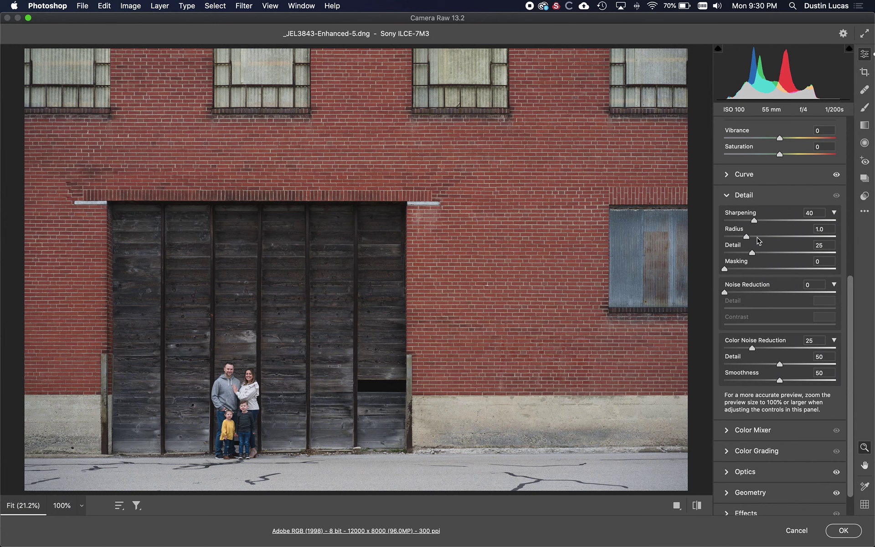
pyautogui.click(841, 534)
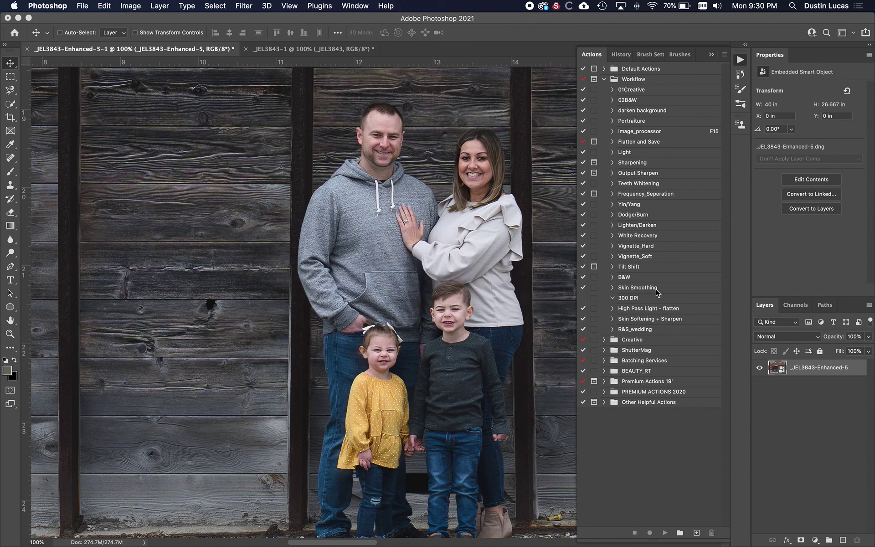
# Step: Run the Output Sharpen action with a 1.6-pixel High Pass radius
pyautogui.click(637, 174)
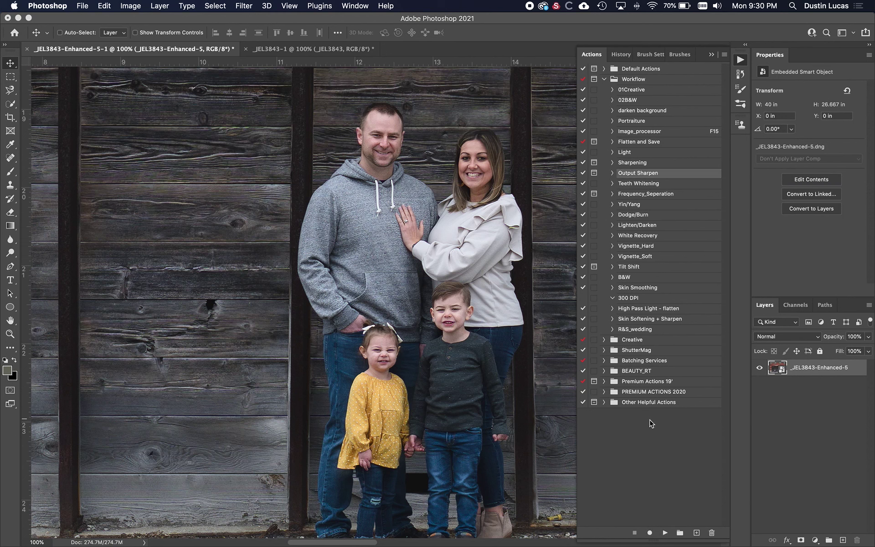
pyautogui.click(666, 534)
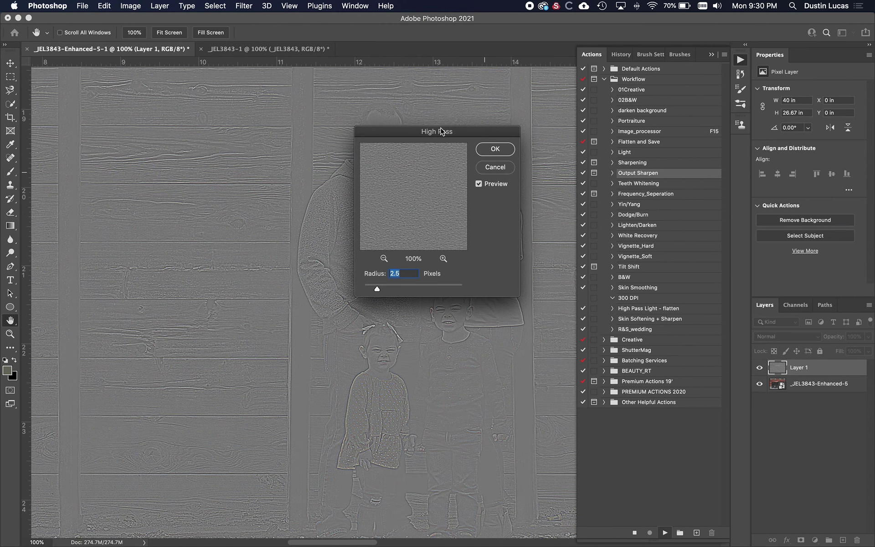
pyautogui.moveTo(441, 131); pyautogui.dragTo(251, 141)
pyautogui.click(378, 152)
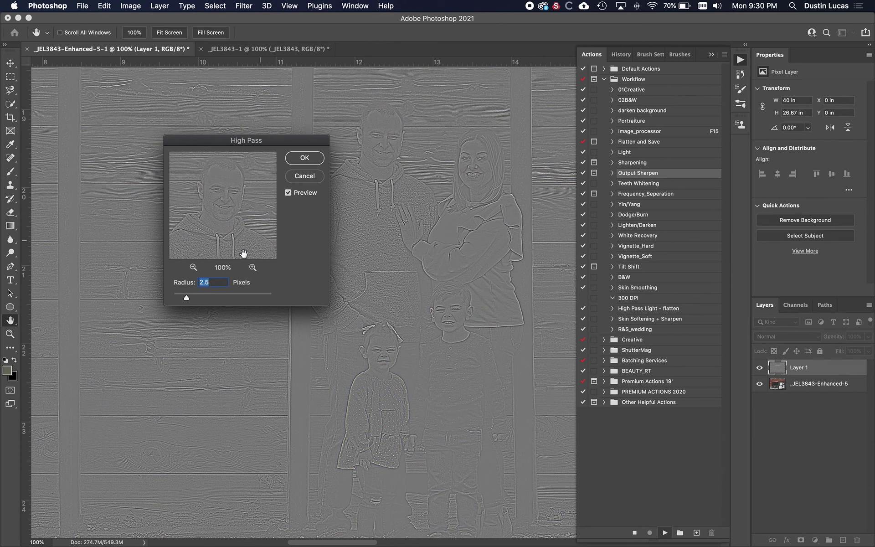
pyautogui.moveTo(187, 298); pyautogui.dragTo(173, 298)
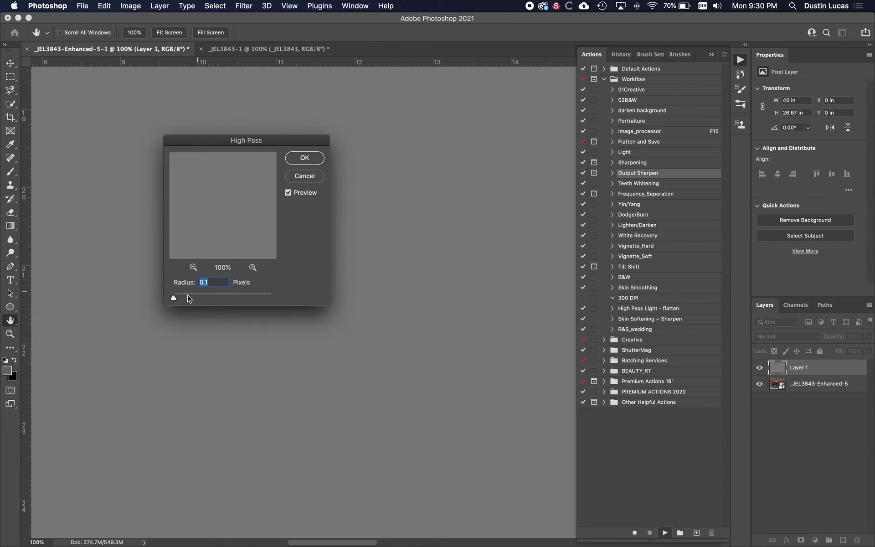
pyautogui.moveTo(173, 298); pyautogui.dragTo(182, 299)
pyautogui.click(299, 164)
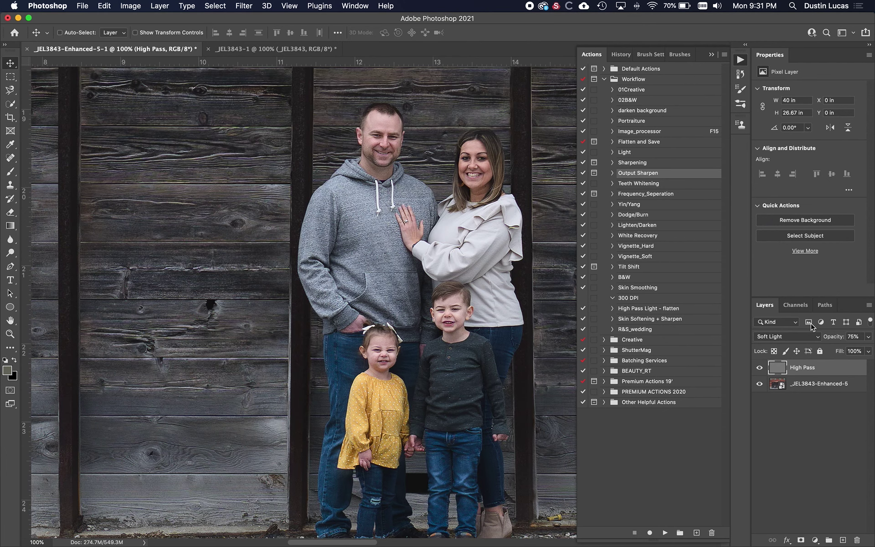
# Step: Compare the enhanced photo with and without High Pass sharpening, including a 200% zoomed look
pyautogui.click(761, 369)
pyautogui.click(761, 369)
pyautogui.click(761, 368)
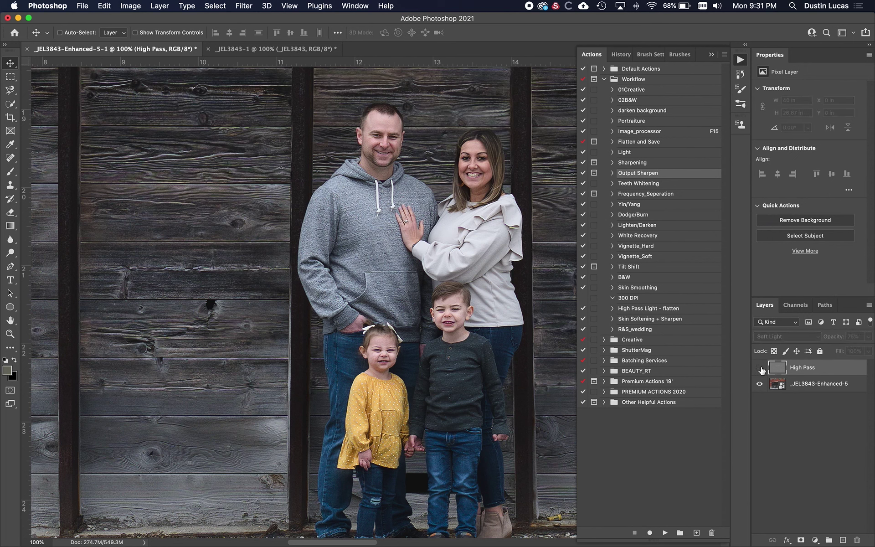
pyautogui.click(760, 369)
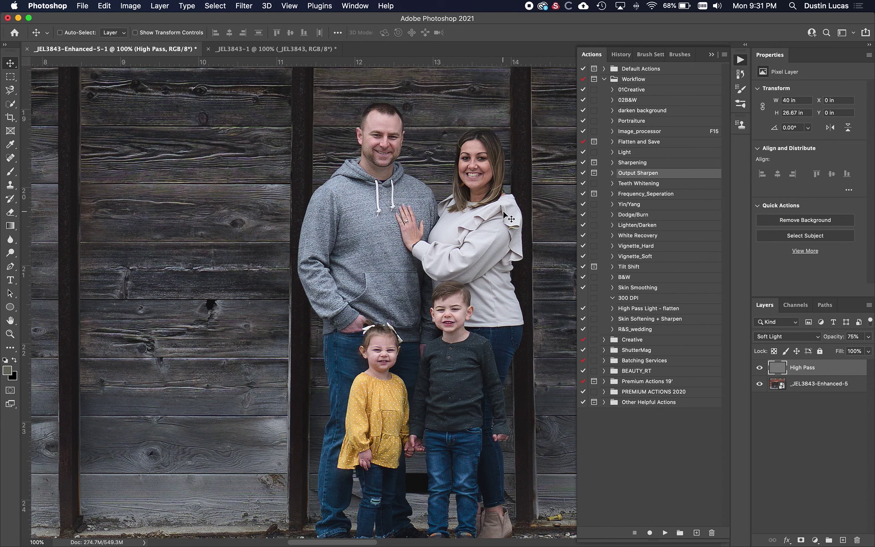
pyautogui.press('super+equal')
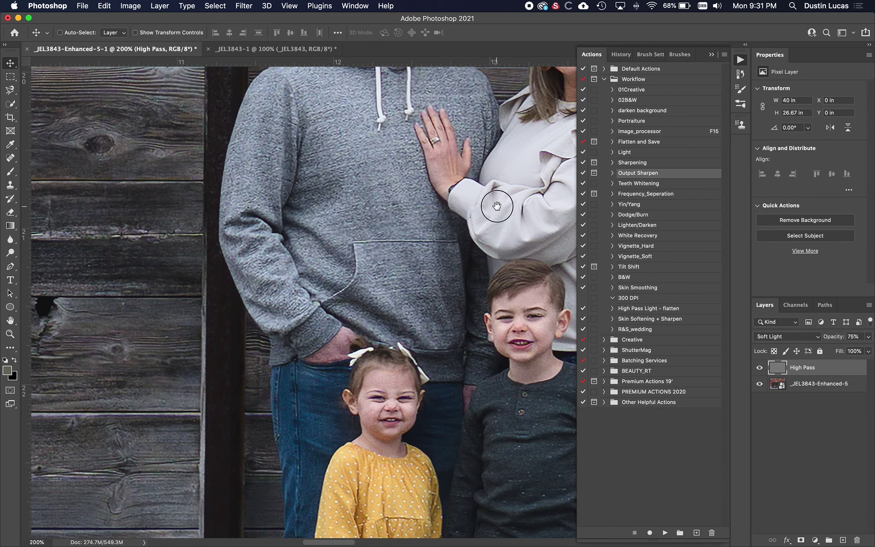
pyautogui.moveTo(498, 202); pyautogui.dragTo(367, 376)
pyautogui.press('super+minus')
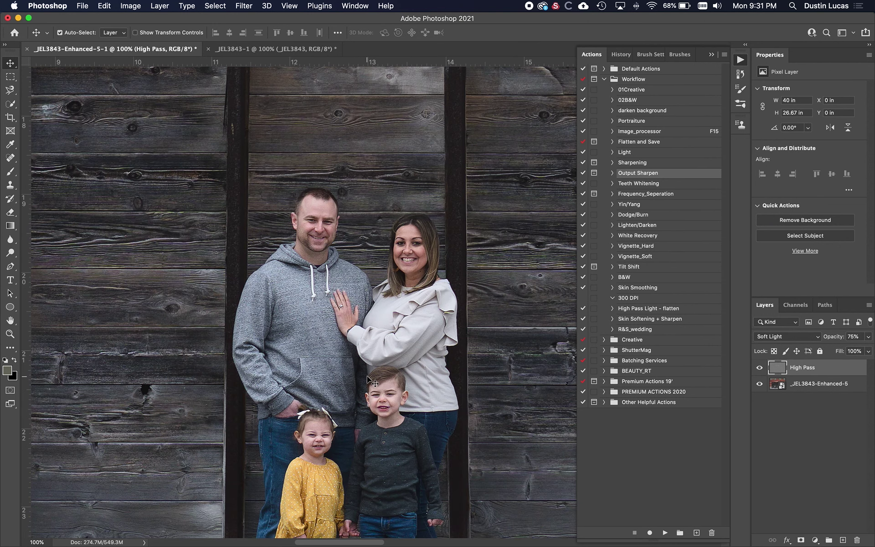
pyautogui.scroll(-3, 368, 376)
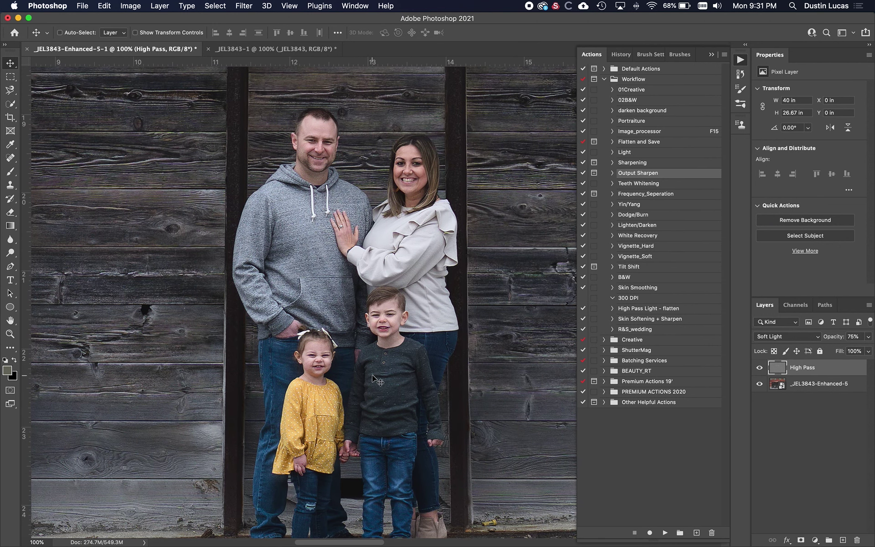
# Step: Recheck the High Pass toggle, then move to the original _JEL3843-1 photo and pick Output Sharpen
pyautogui.click(759, 368)
pyautogui.click(760, 370)
pyautogui.click(759, 370)
pyautogui.click(760, 369)
pyautogui.hotkey('ctrl', 'Tab')
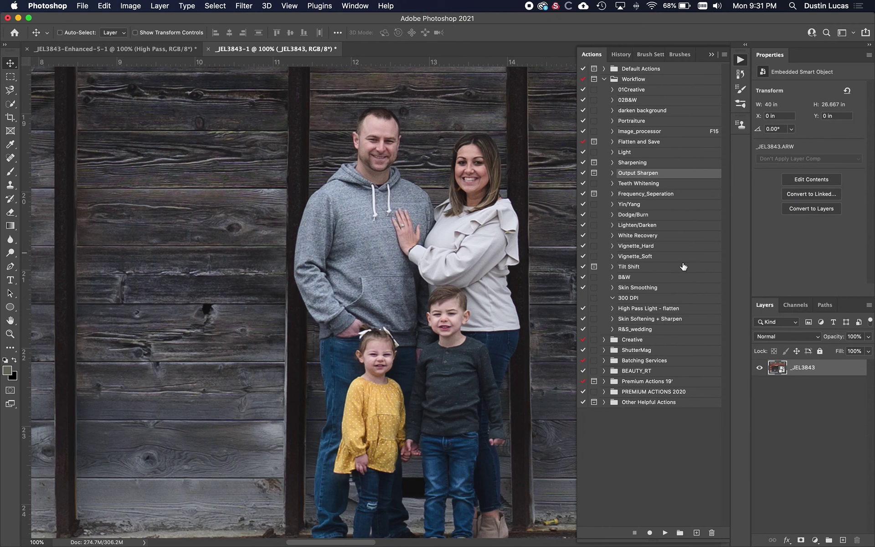
pyautogui.click(664, 534)
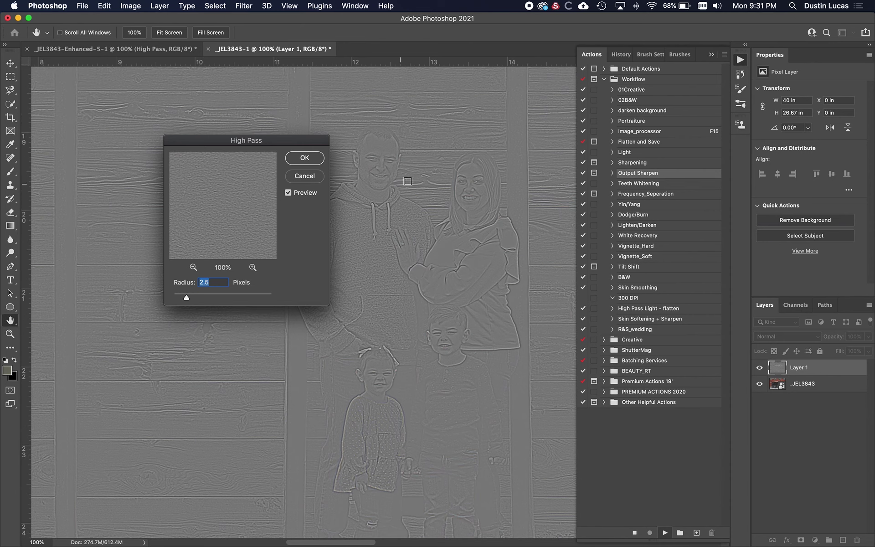
# Step: Run Output Sharpen on the original with a High Pass radius of about 1.8 pixels
pyautogui.click(380, 166)
pyautogui.moveTo(186, 297); pyautogui.dragTo(184, 301)
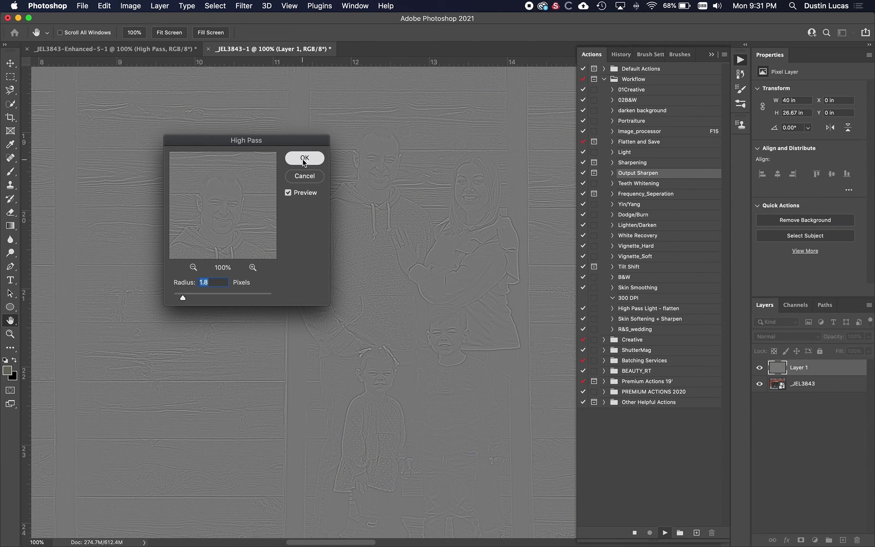
pyautogui.click(304, 158)
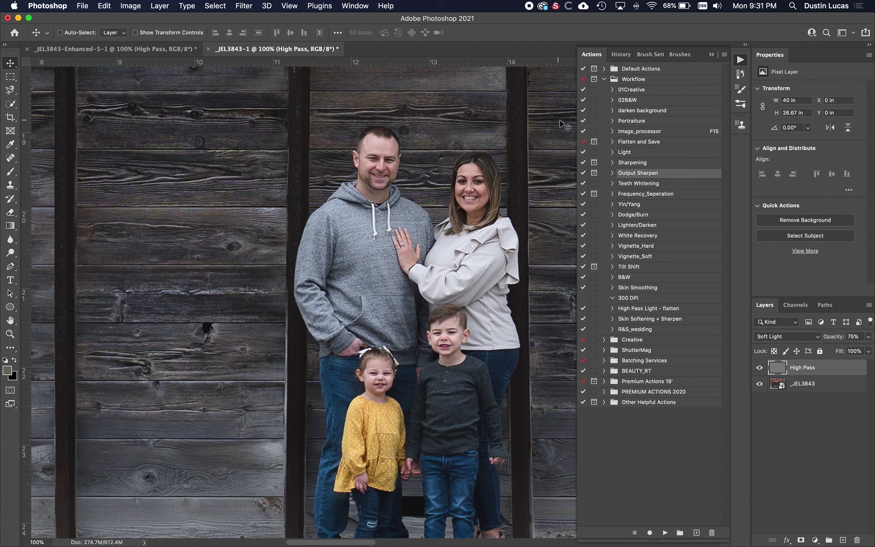
pyautogui.click(710, 55)
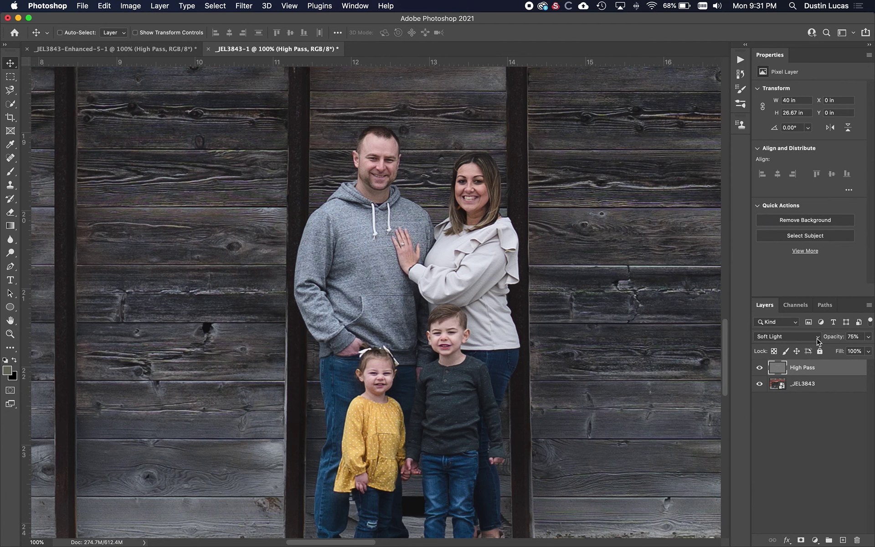
# Step: Set the original's High Pass layer to Overlay blending at 100% opacity
pyautogui.moveTo(367, 333); pyautogui.dragTo(363, 329)
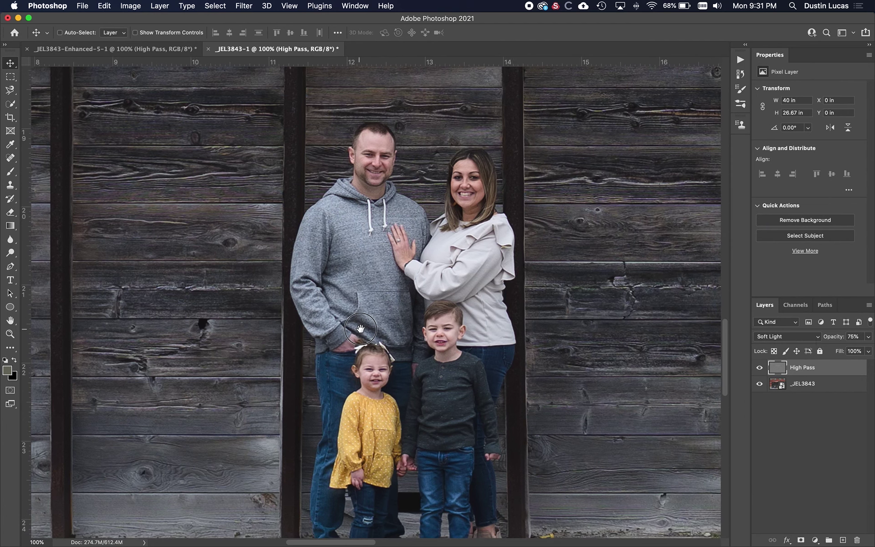
pyautogui.click(785, 337)
pyautogui.click(785, 329)
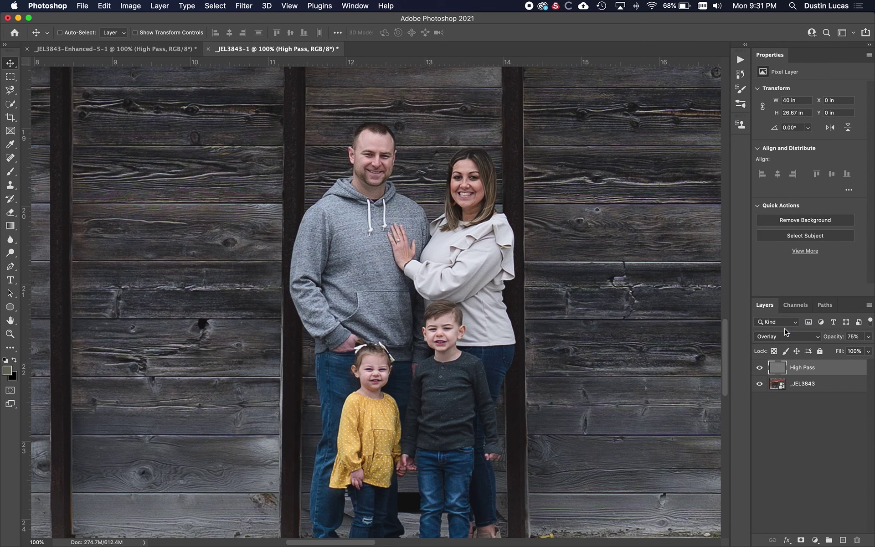
pyautogui.click(785, 337)
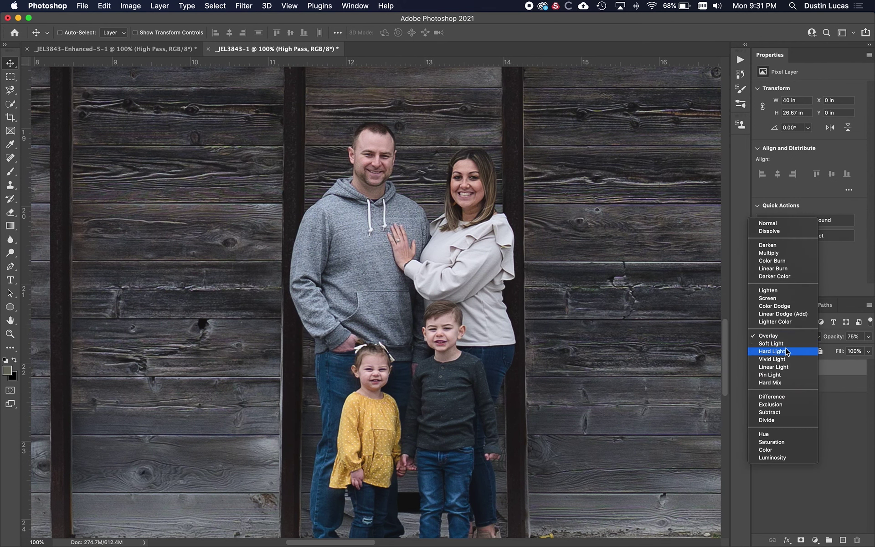
pyautogui.click(786, 353)
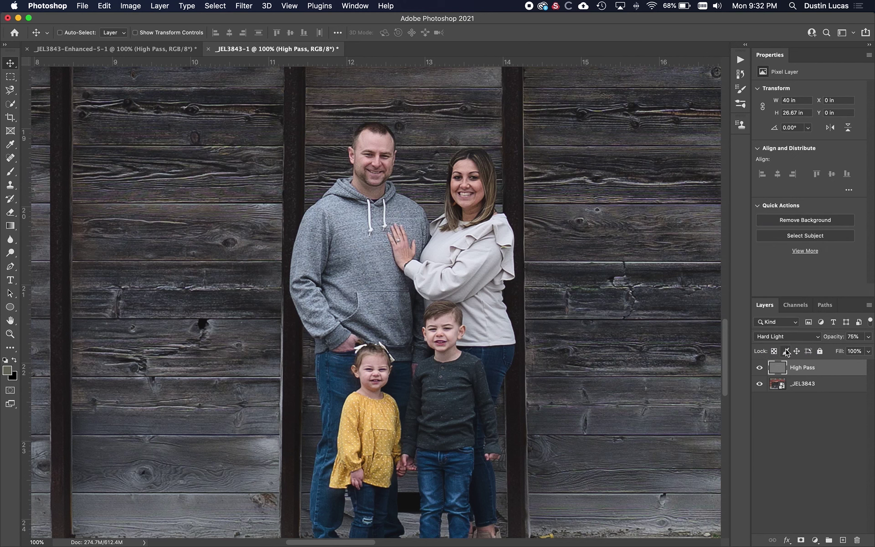
pyautogui.click(868, 337)
pyautogui.moveTo(854, 349); pyautogui.dragTo(873, 349)
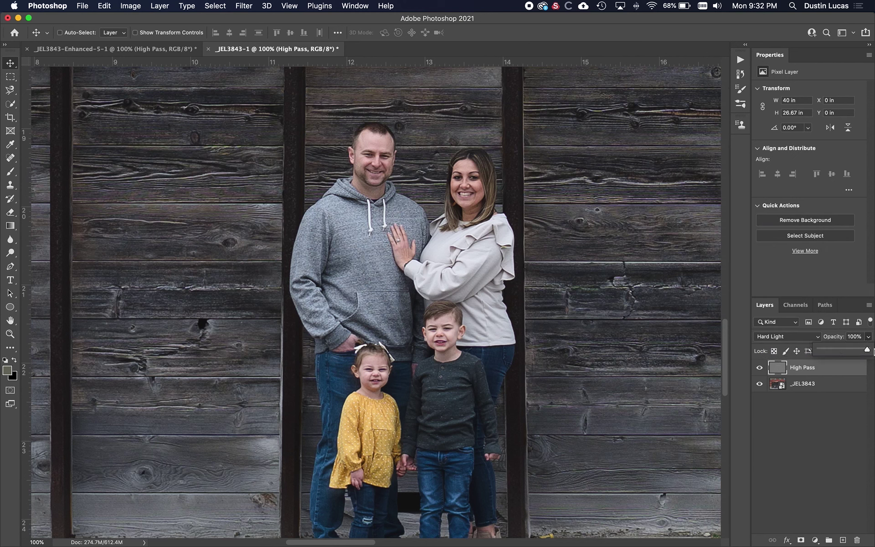
pyautogui.click(779, 336)
pyautogui.click(777, 333)
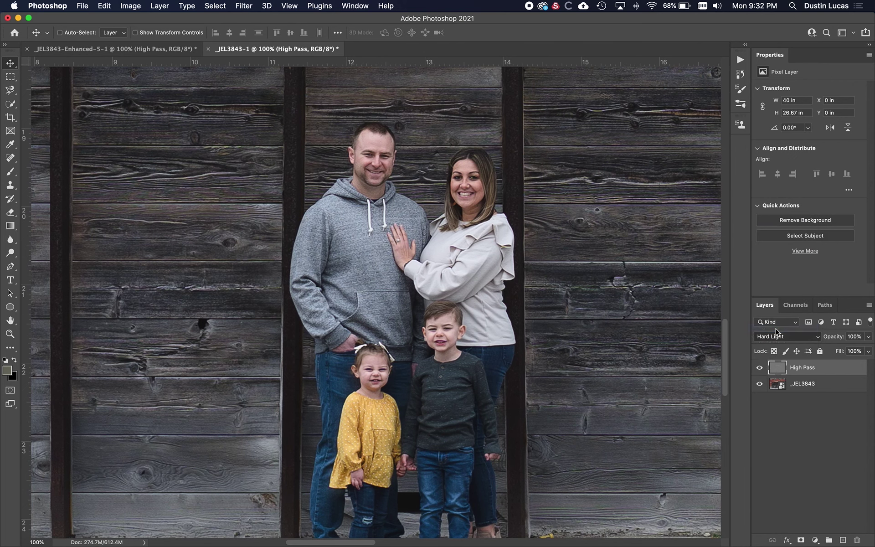
pyautogui.press('Up')
pyautogui.click(774, 336)
pyautogui.press('Up')
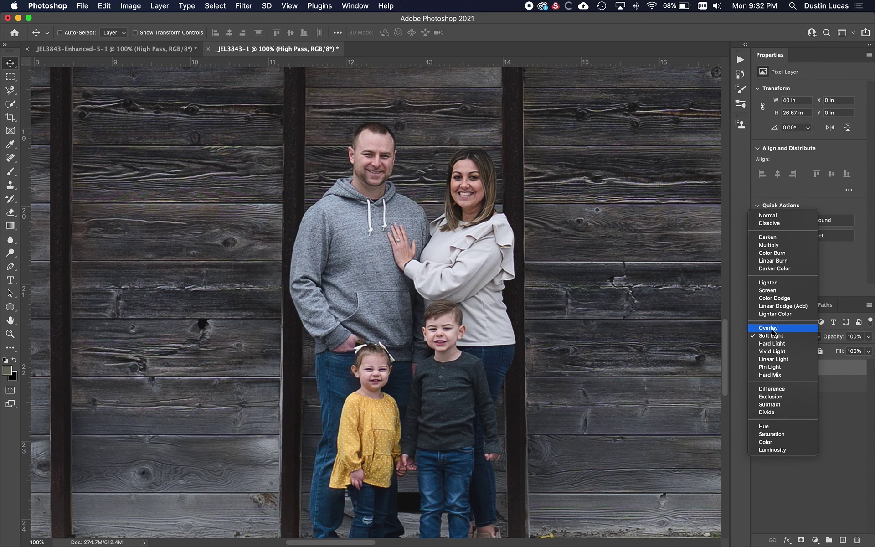
pyautogui.press('Return')
# Step: Flip between the original's Overlay sharpening and the enhanced photo's Soft Light 75% version
pyautogui.hotkey('ctrl', 'Tab')
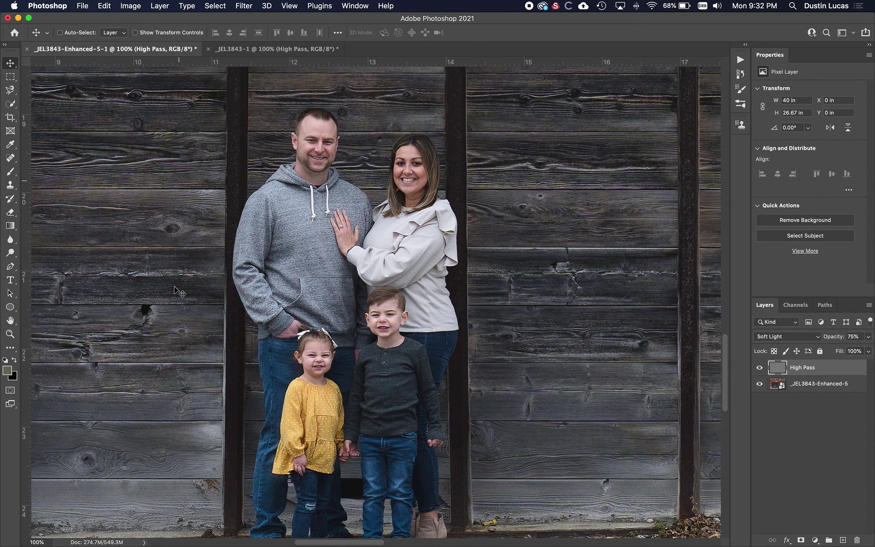
pyautogui.hotkey('ctrl', 'Tab')
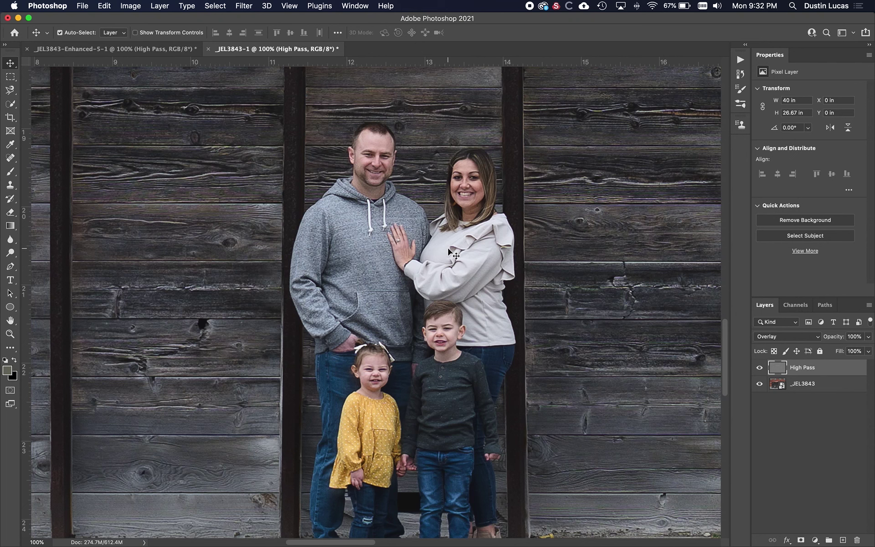
pyautogui.hotkey('ctrl', 'Tab')
pyautogui.hotkey('ctrl', 'Tab')
pyautogui.hotkey('ctrl', 'Tab')
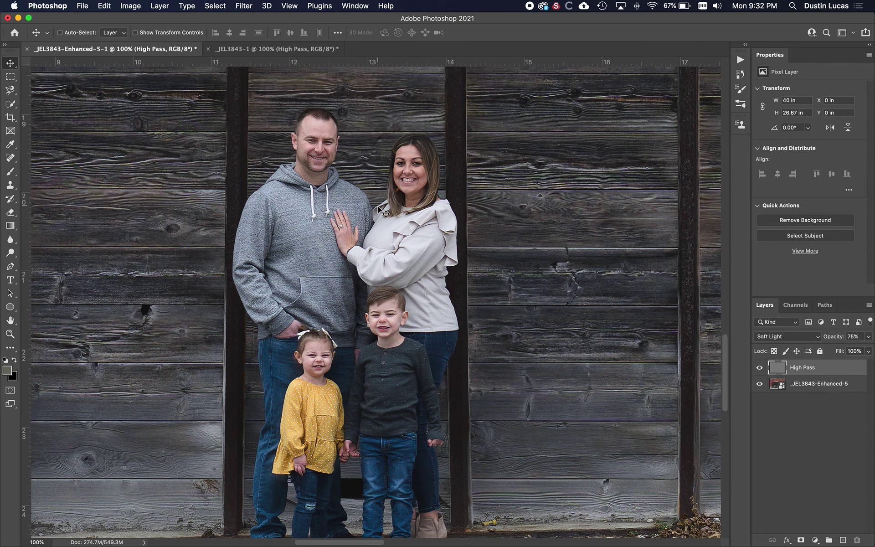
pyautogui.moveTo(378, 215); pyautogui.dragTo(422, 234)
pyautogui.hotkey('ctrl', 'Tab')
pyautogui.hotkey('ctrl', 'Tab')
pyautogui.hotkey('ctrl', 'Tab')
pyautogui.hotkey('ctrl', 'Tab')
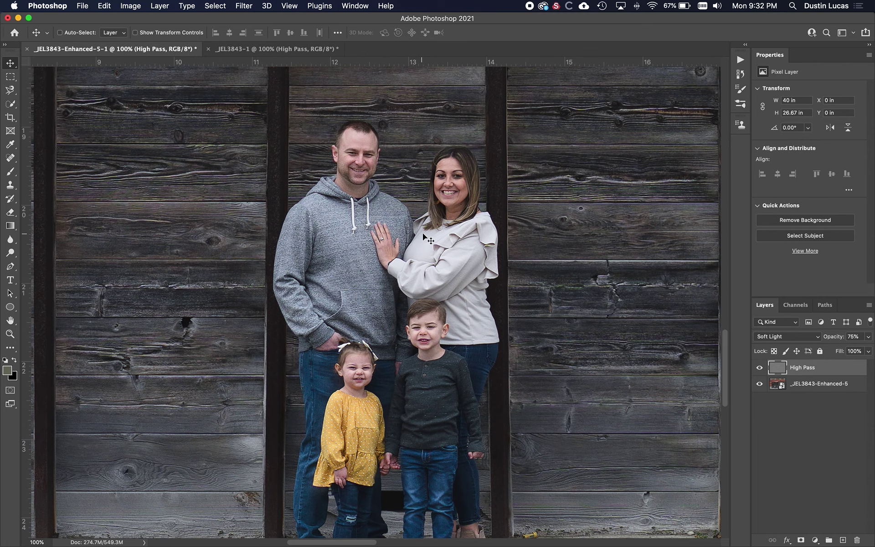
pyautogui.hotkey('ctrl', 'Tab')
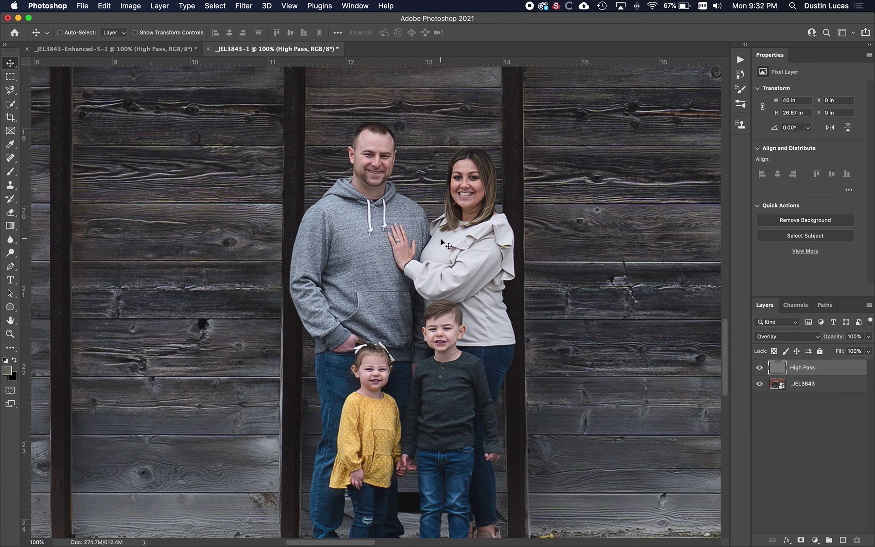
pyautogui.hotkey('ctrl', 'Tab')
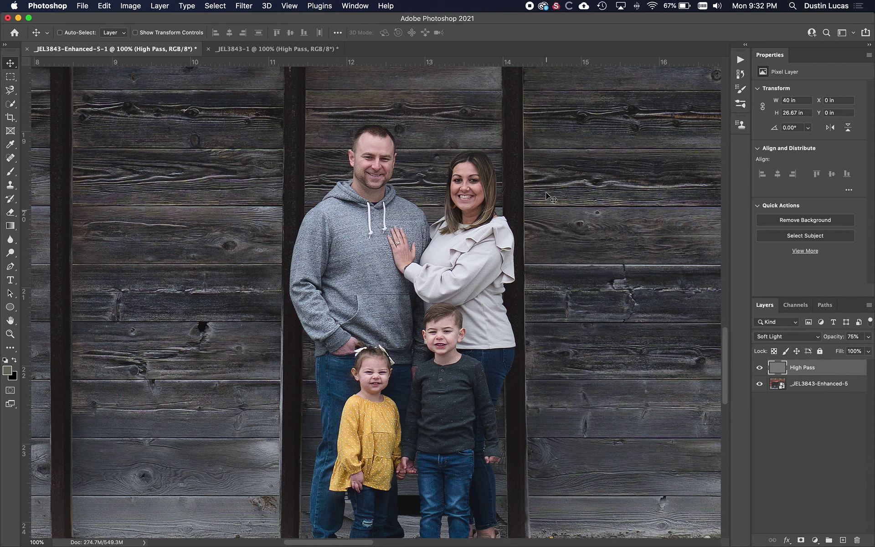
pyautogui.hotkey('ctrl', 'Tab')
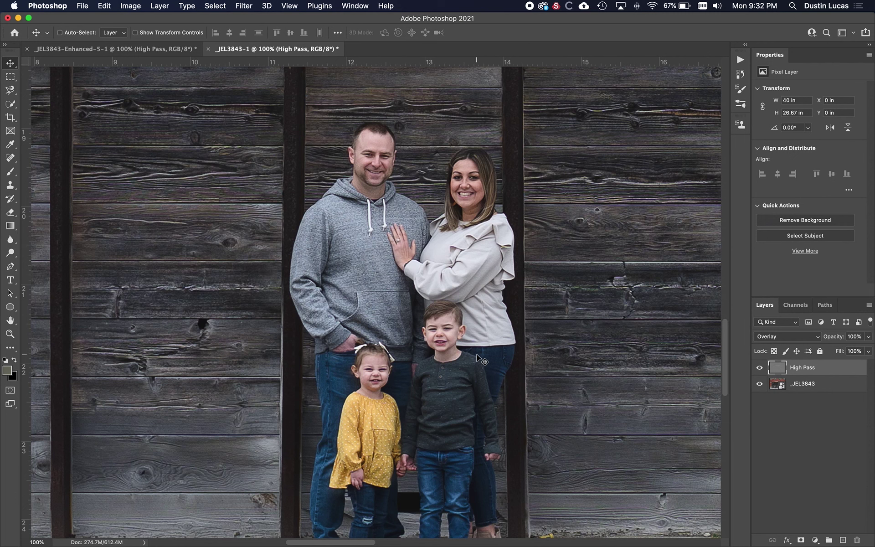
pyautogui.click(185, 49)
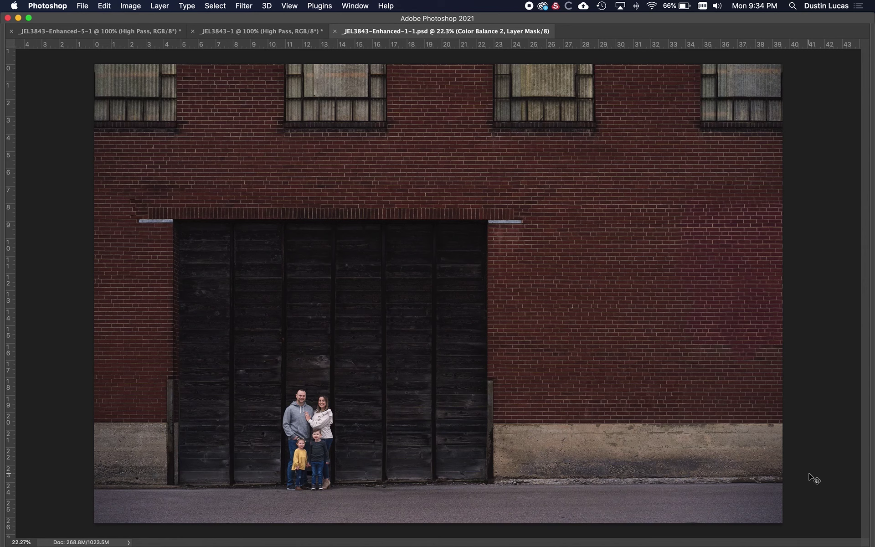
# Step: Inspect the family in _JEL3843-Enhanced-1-1.psd at 100%, then fit the whole photo on screen
pyautogui.press('super+1')
pyautogui.hscroll(-3, 339, 459)
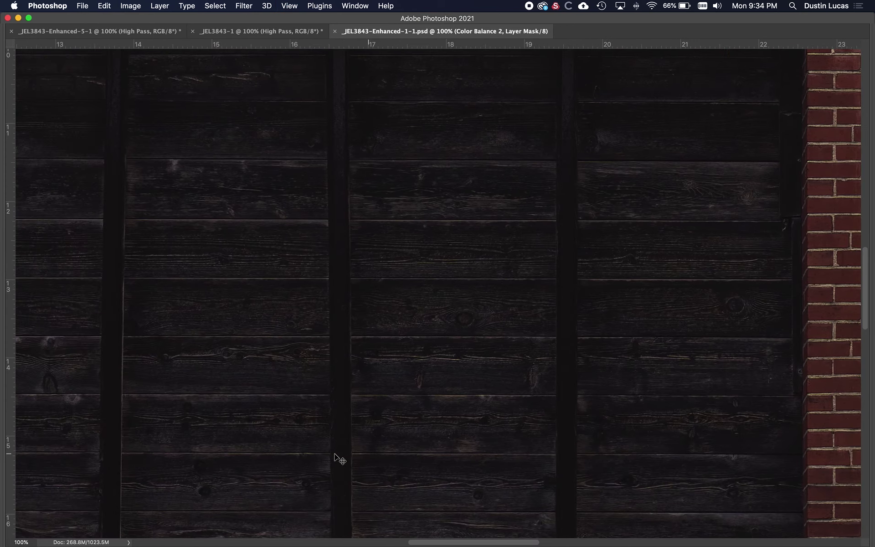
pyautogui.hscroll(-10, 340, 459)
pyautogui.scroll(-15, 340, 459)
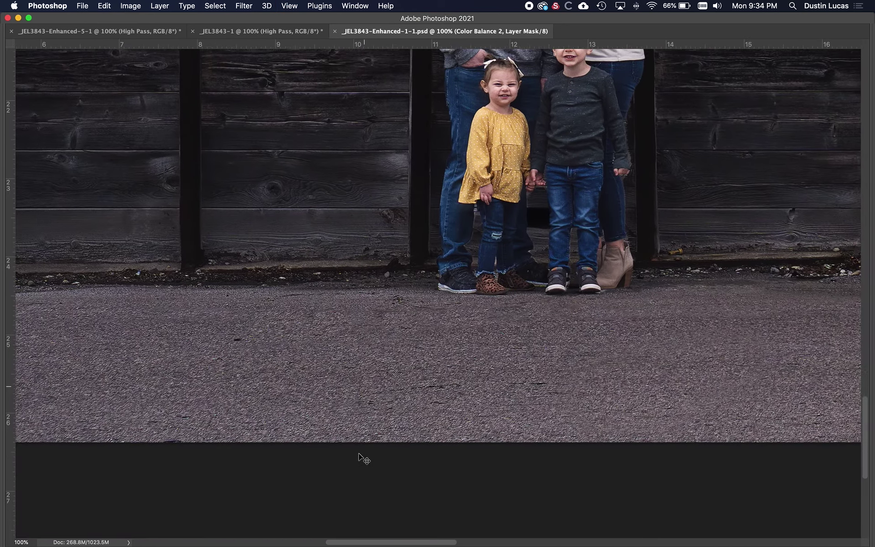
pyautogui.scroll(12, 364, 458)
pyautogui.hscroll(4, 364, 459)
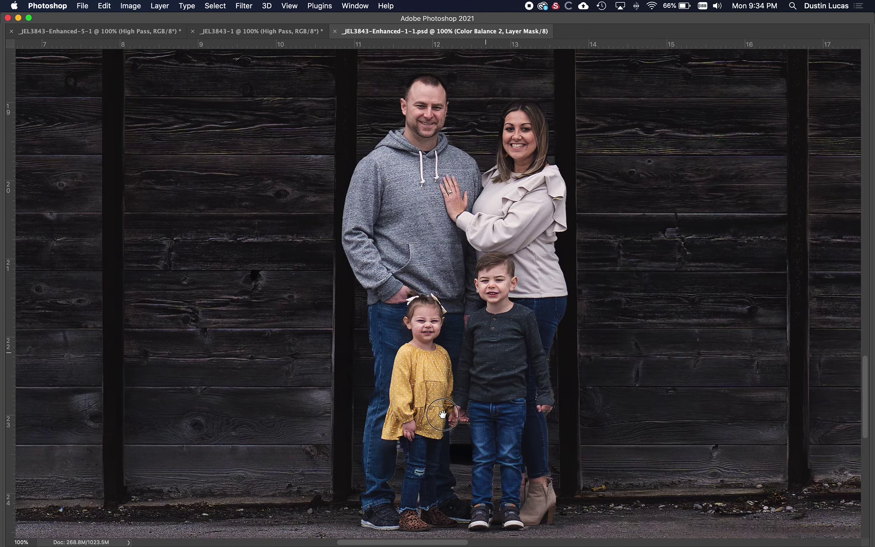
pyautogui.moveTo(442, 414); pyautogui.dragTo(351, 448)
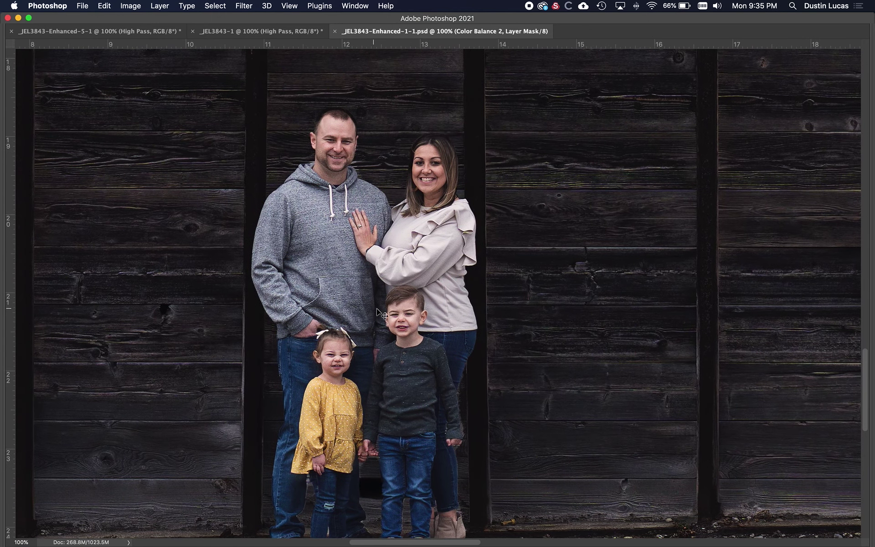
pyautogui.press('super+0')
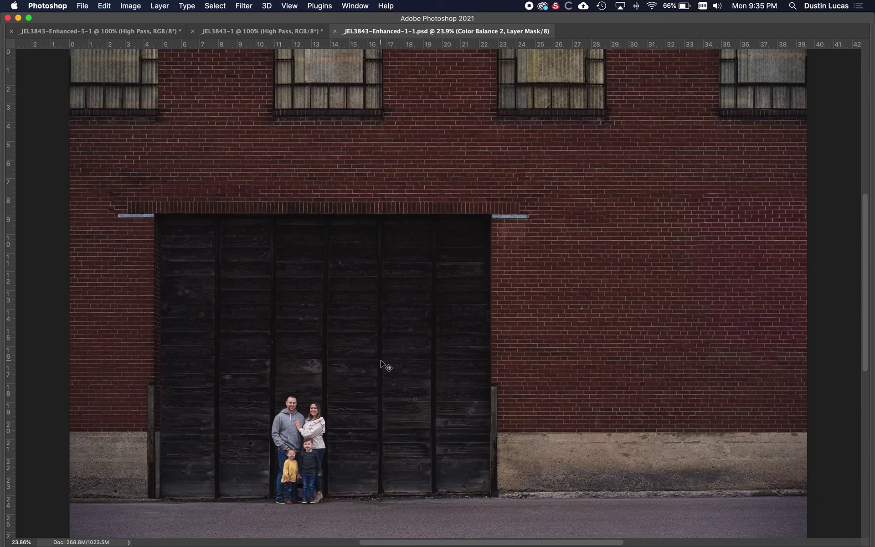
# Step: Check the image size is 11871 × 7914 px without changing it, then restore the panels
pyautogui.press('super+alt+i')
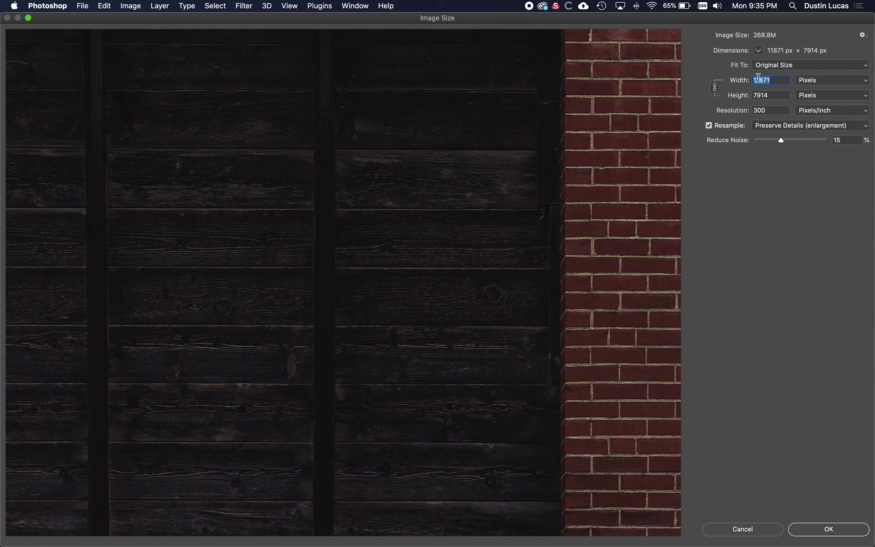
pyautogui.click(756, 531)
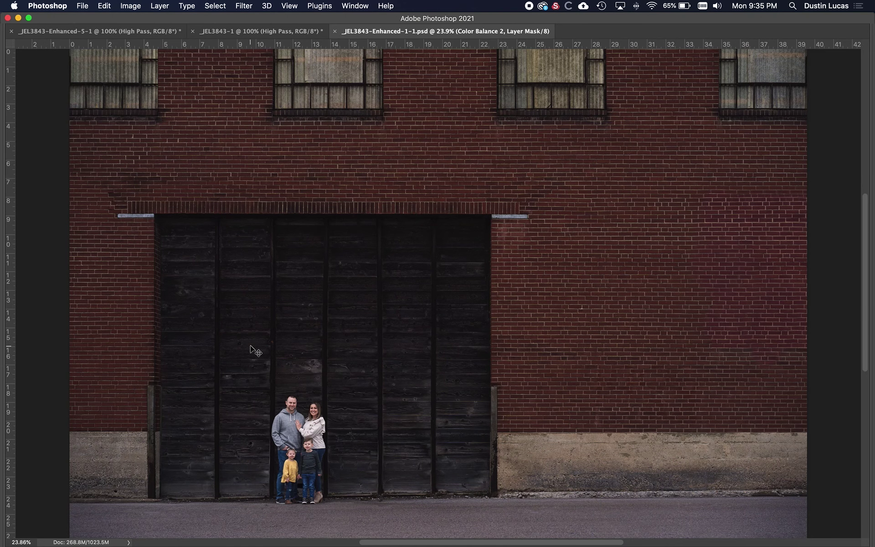
pyautogui.press('Tab')
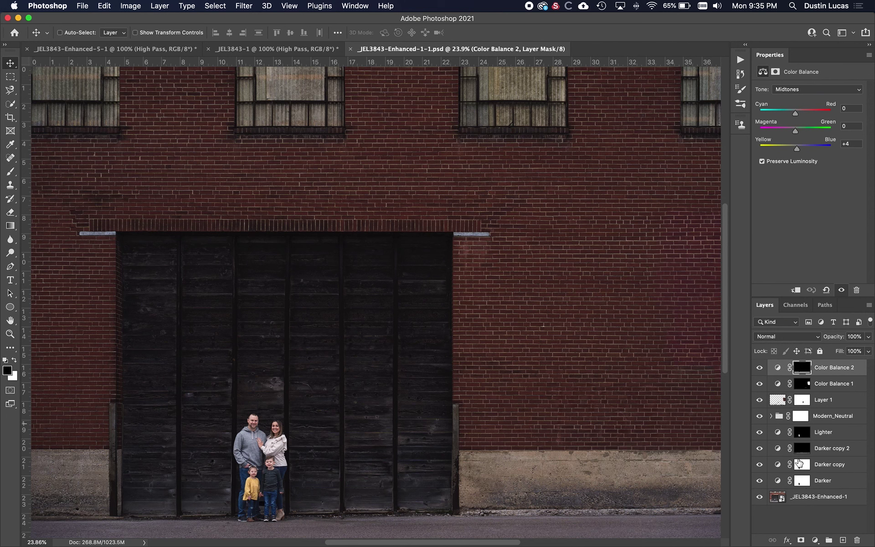
pyautogui.click(760, 416)
pyautogui.click(760, 416)
pyautogui.keyDown('alt'); pyautogui.click(760, 498); pyautogui.keyUp('alt')
pyautogui.keyDown('alt'); pyautogui.click(760, 498); pyautogui.keyUp('alt')
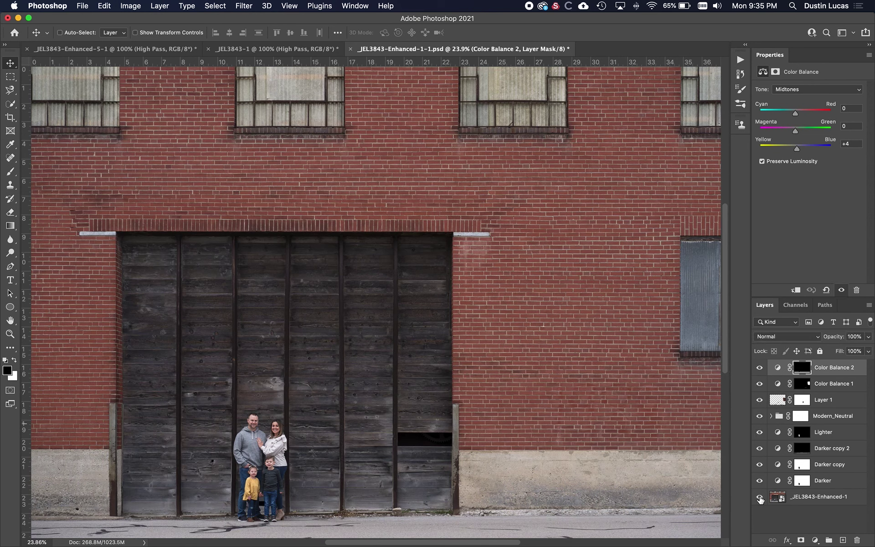
pyautogui.press('super+minus')
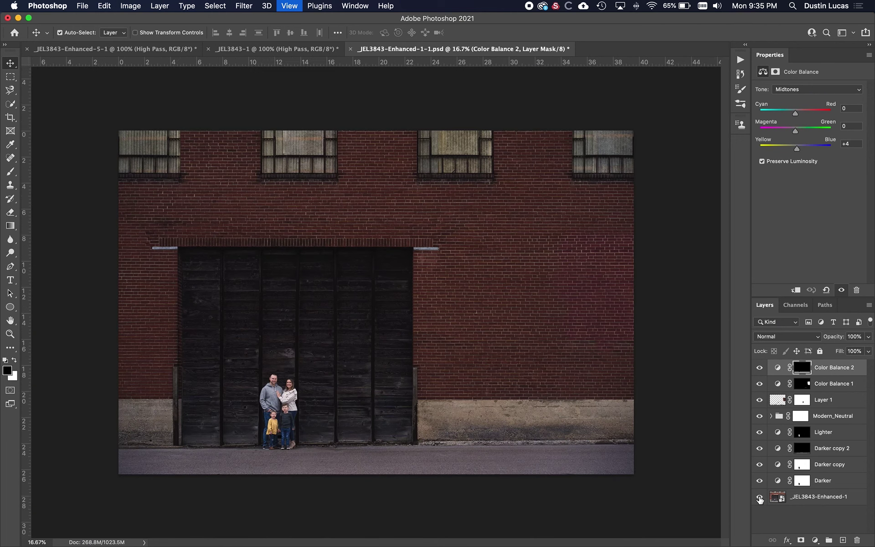
pyautogui.keyDown('alt'); pyautogui.click(760, 497); pyautogui.keyUp('alt')
pyautogui.keyDown('alt'); pyautogui.click(760, 498); pyautogui.keyUp('alt')
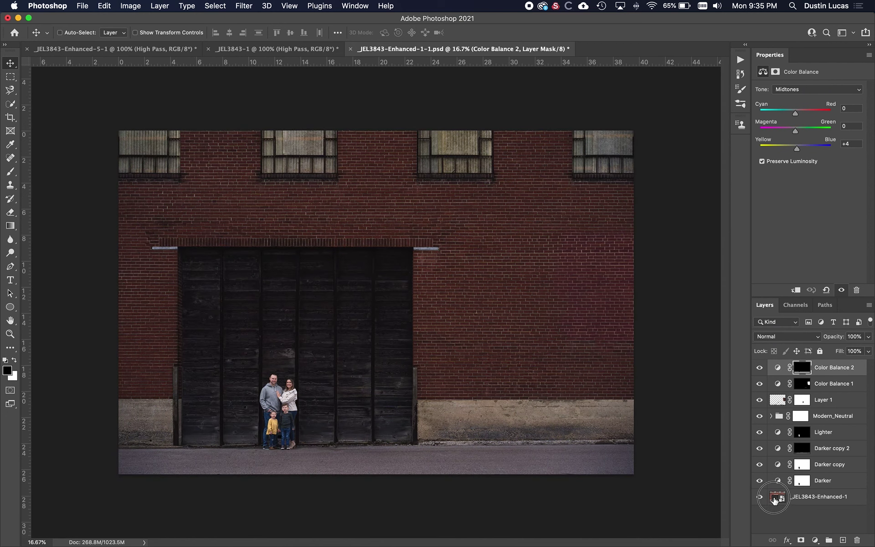
pyautogui.keyDown('super'); pyautogui.click(476, 351); pyautogui.keyUp('super')
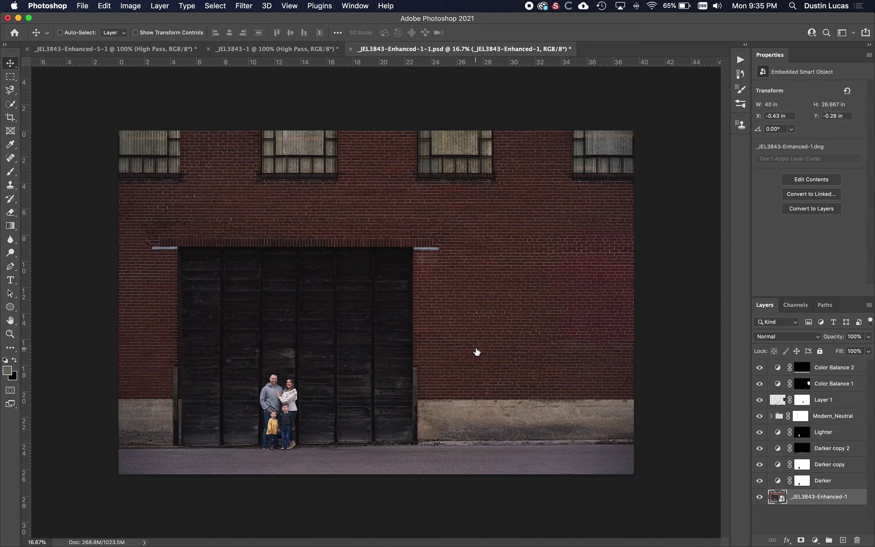
pyautogui.doubleClick(476, 351)
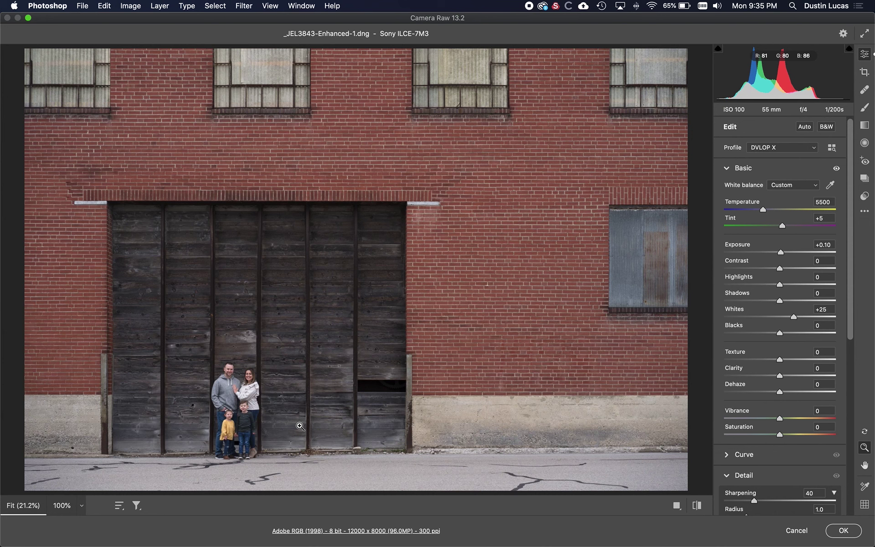
pyautogui.click(800, 532)
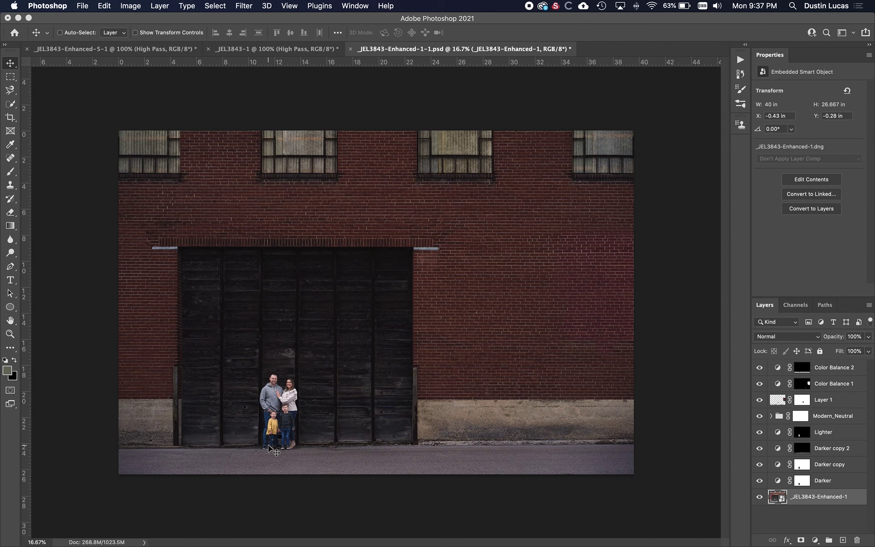
pyautogui.press('super+alt+i')
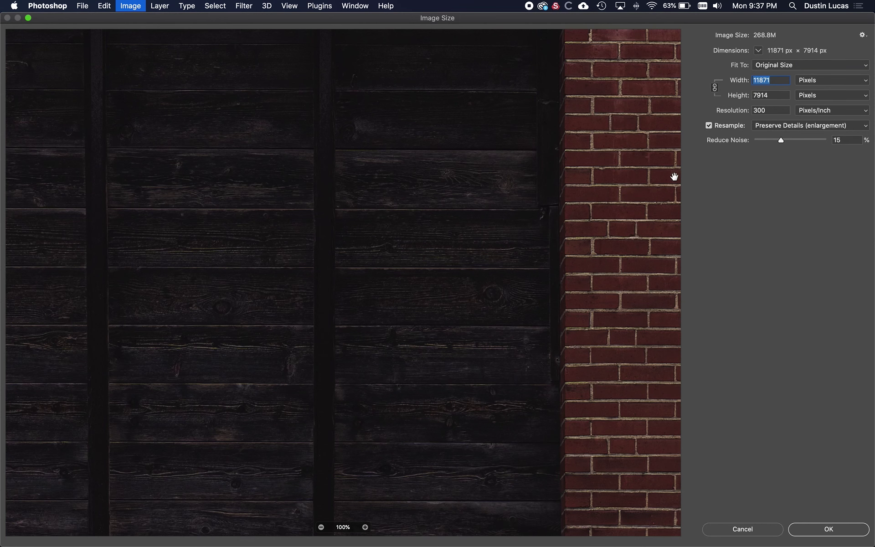
pyautogui.click(709, 125)
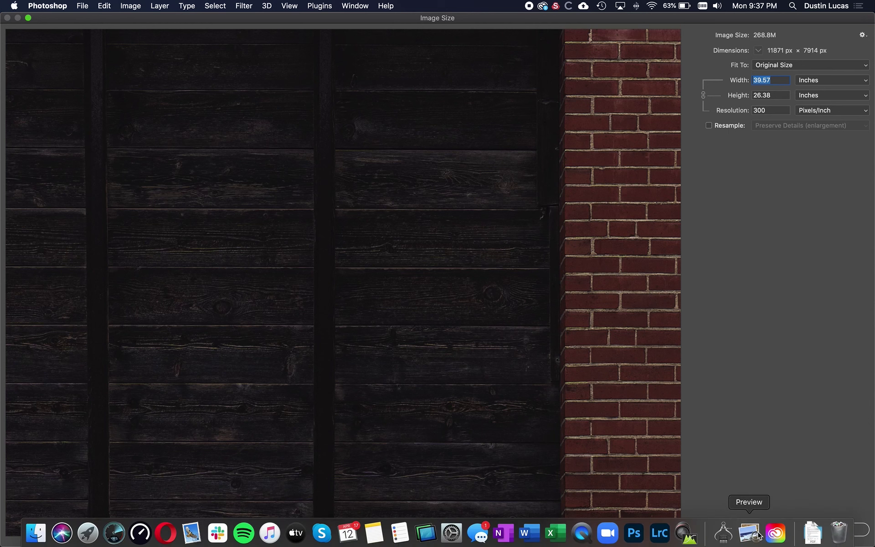
pyautogui.click(743, 530)
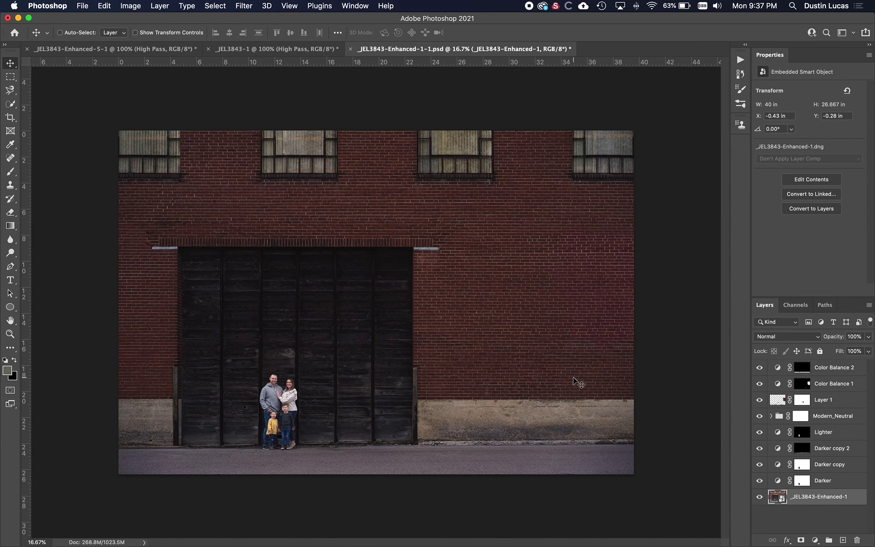